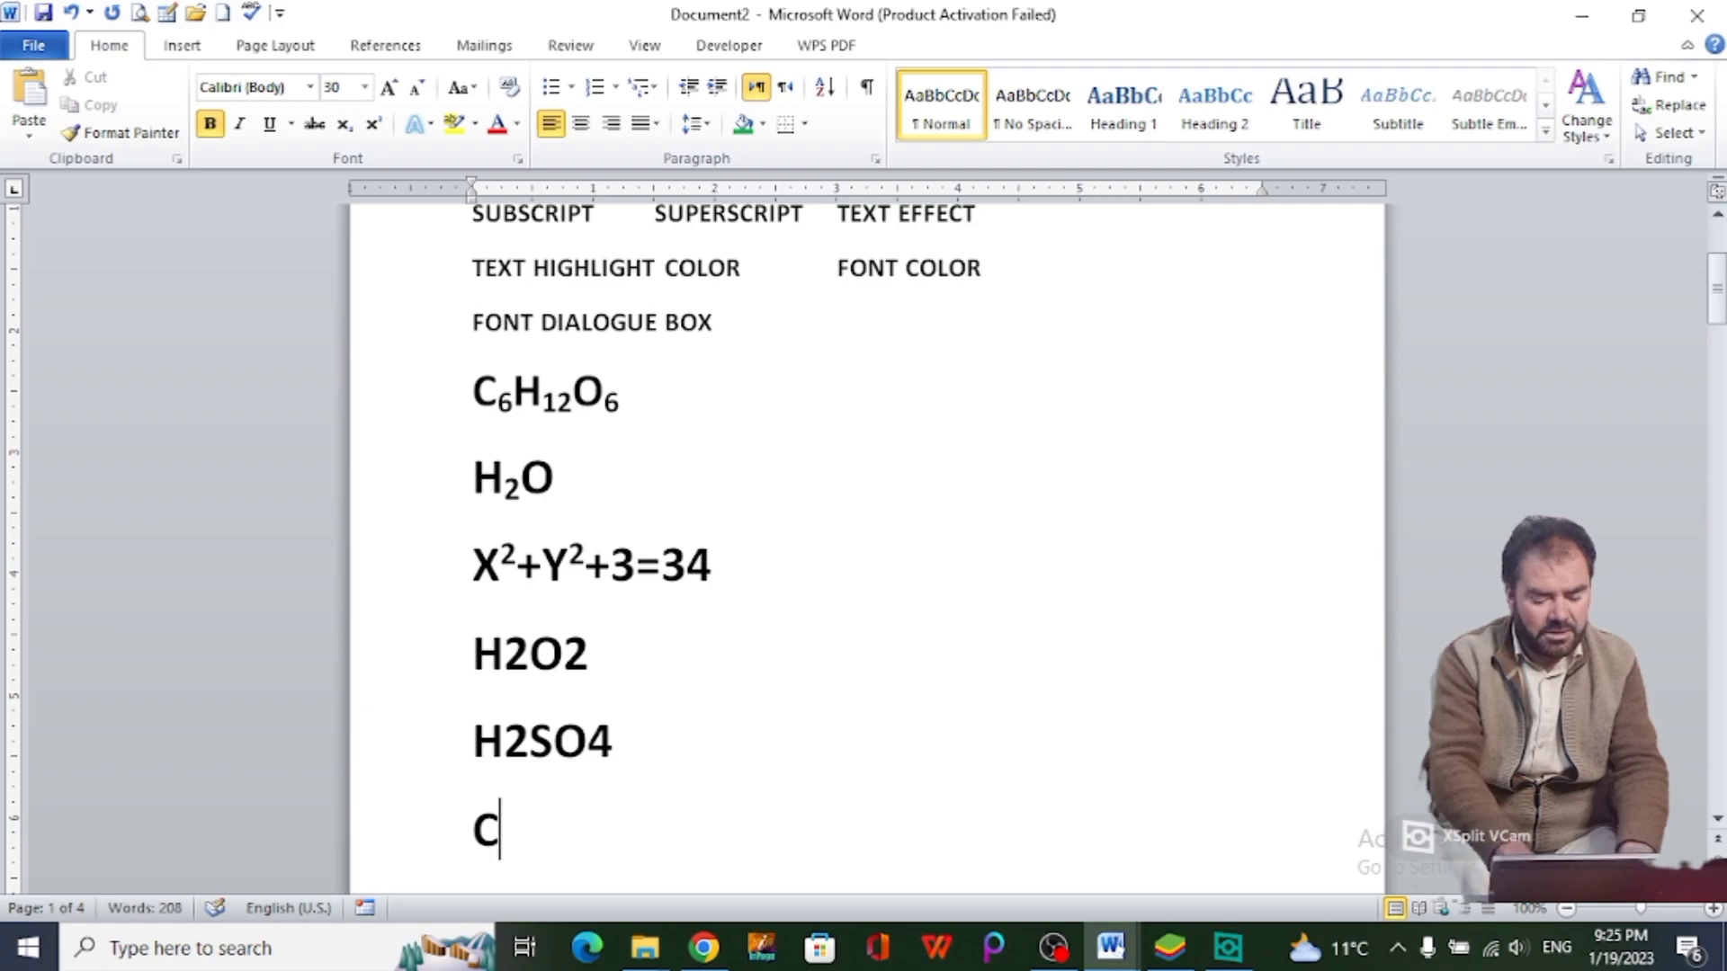
Step: Complete the last formula as C6H12O6, and format both 2s in the H2O2 line as subscript
type("6H")
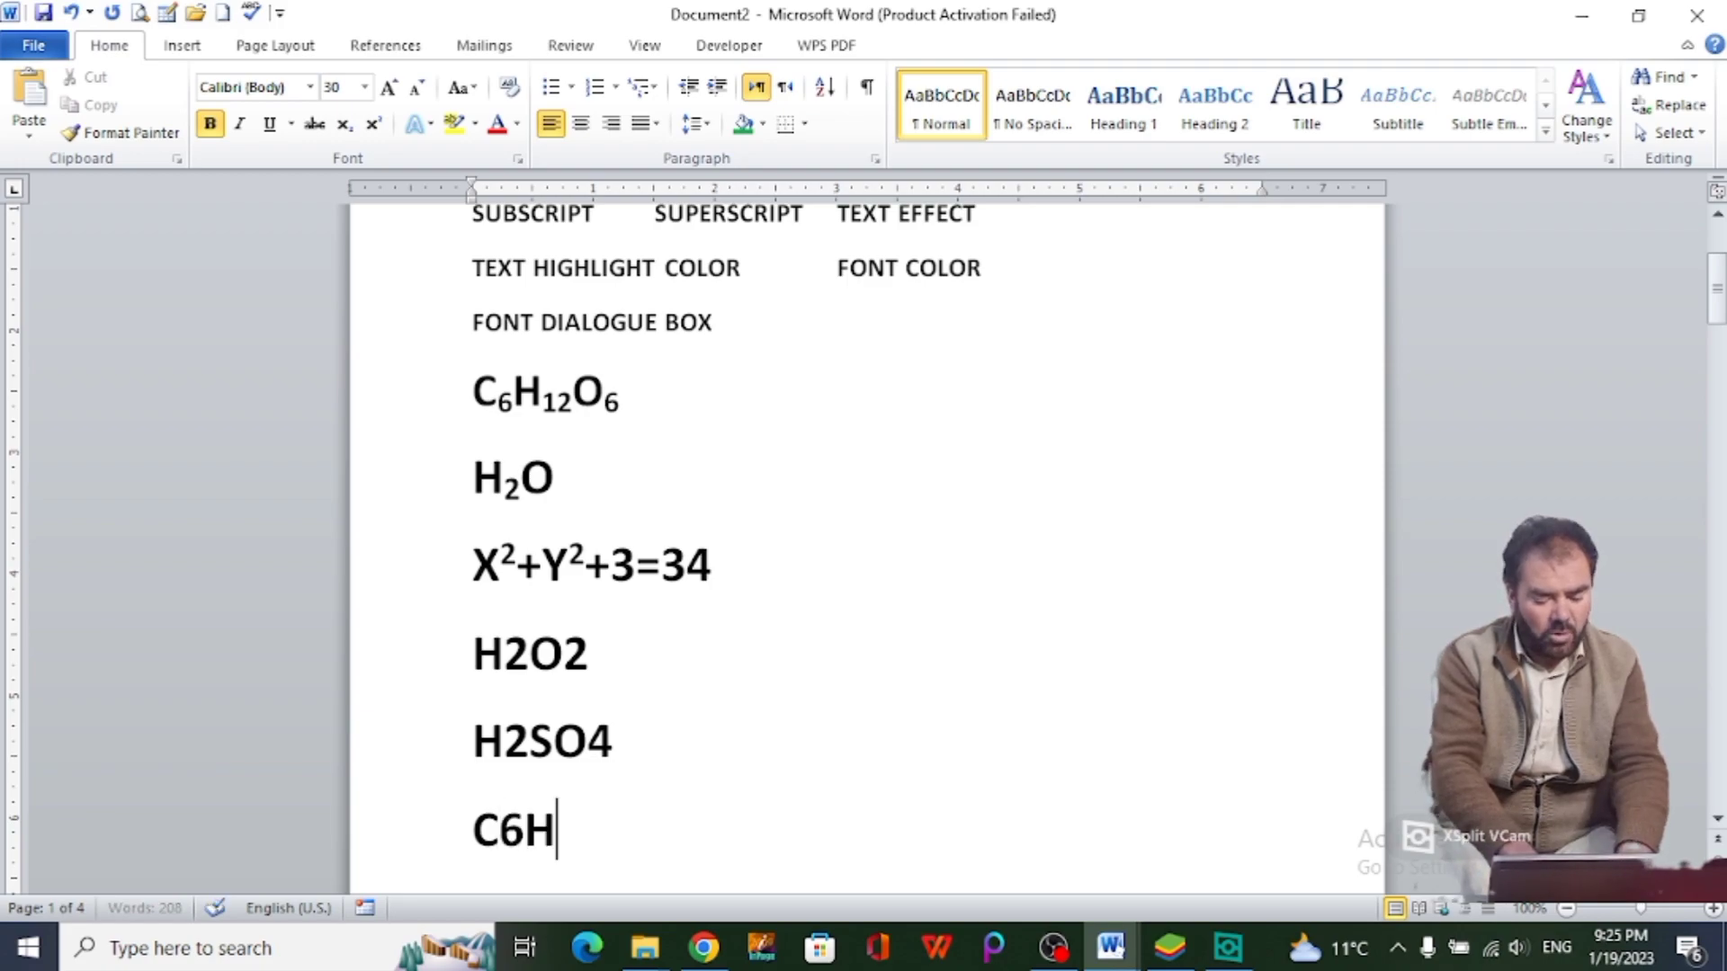
type("12O6")
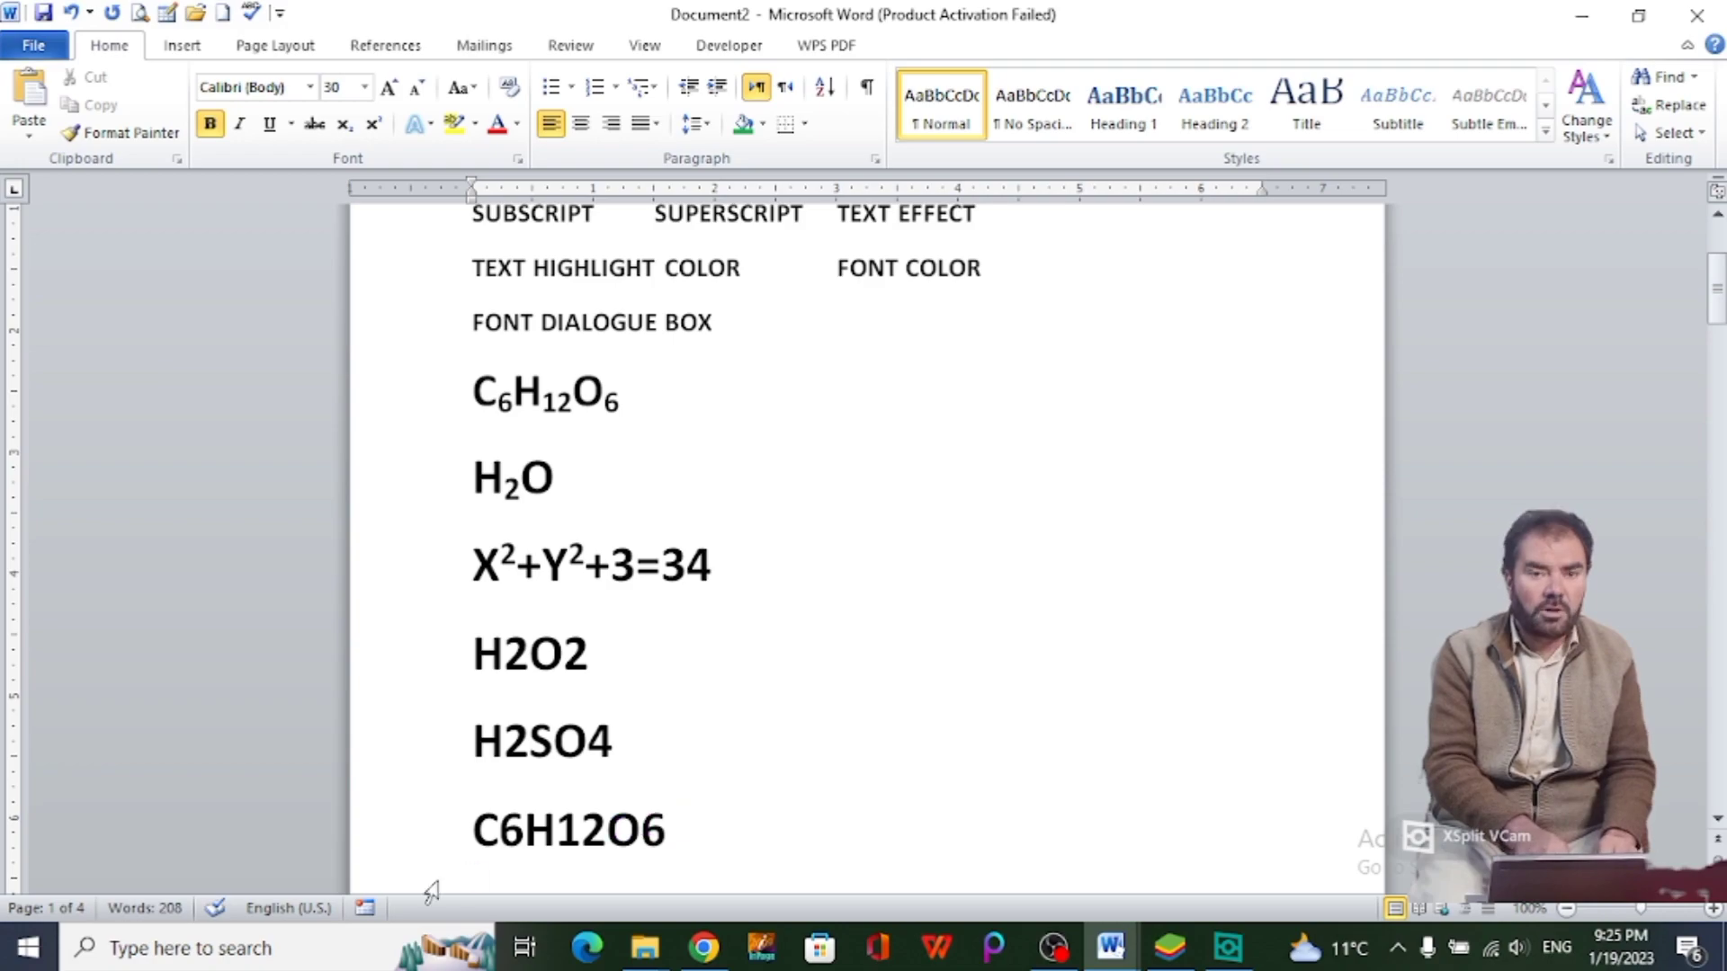
left_click(506, 655)
left_click_drag(506, 655, 521, 674)
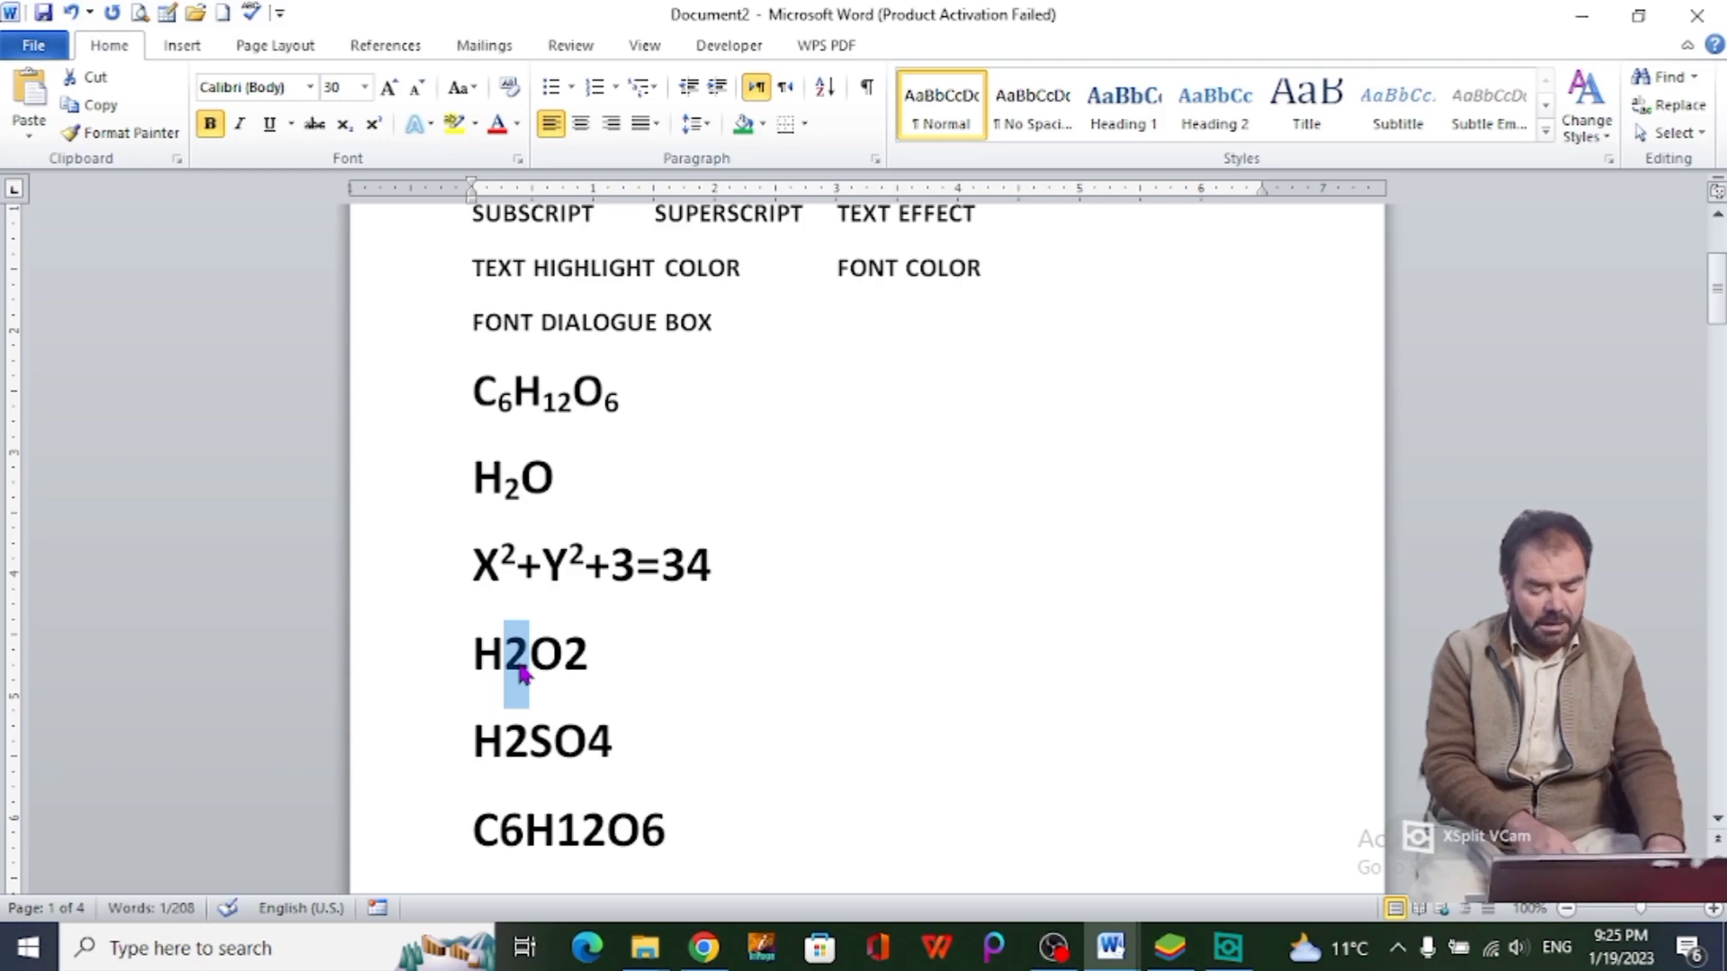
left_click_drag(563, 655, 583, 658)
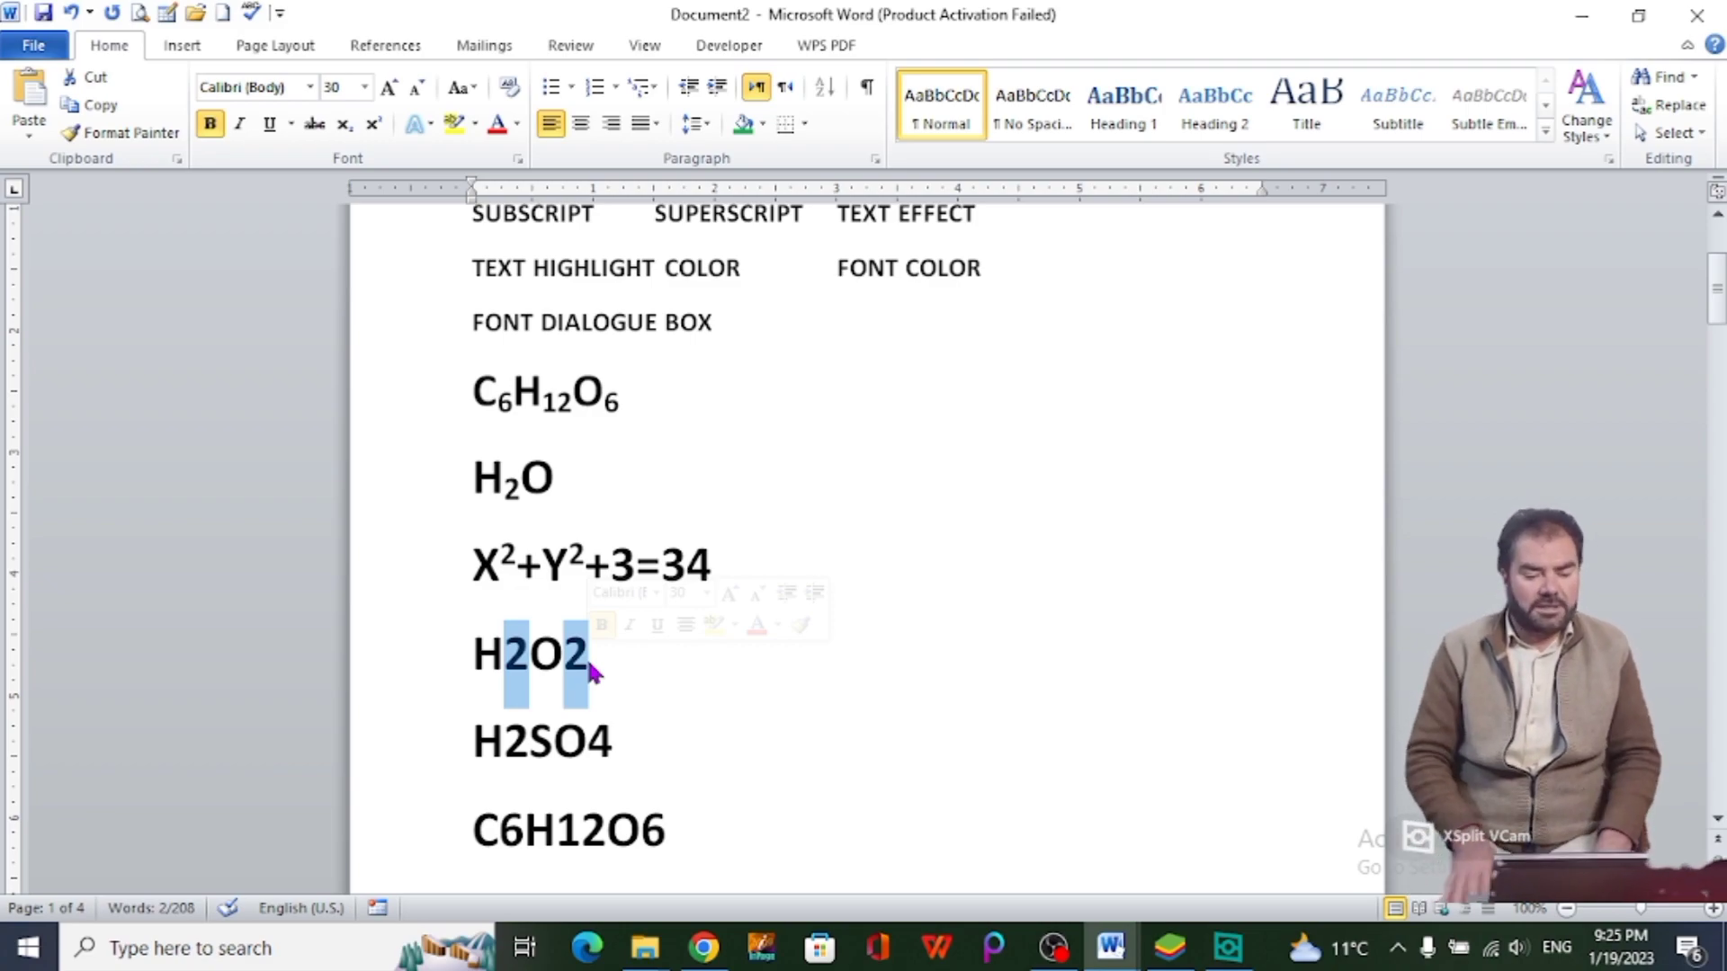
left_click(343, 126)
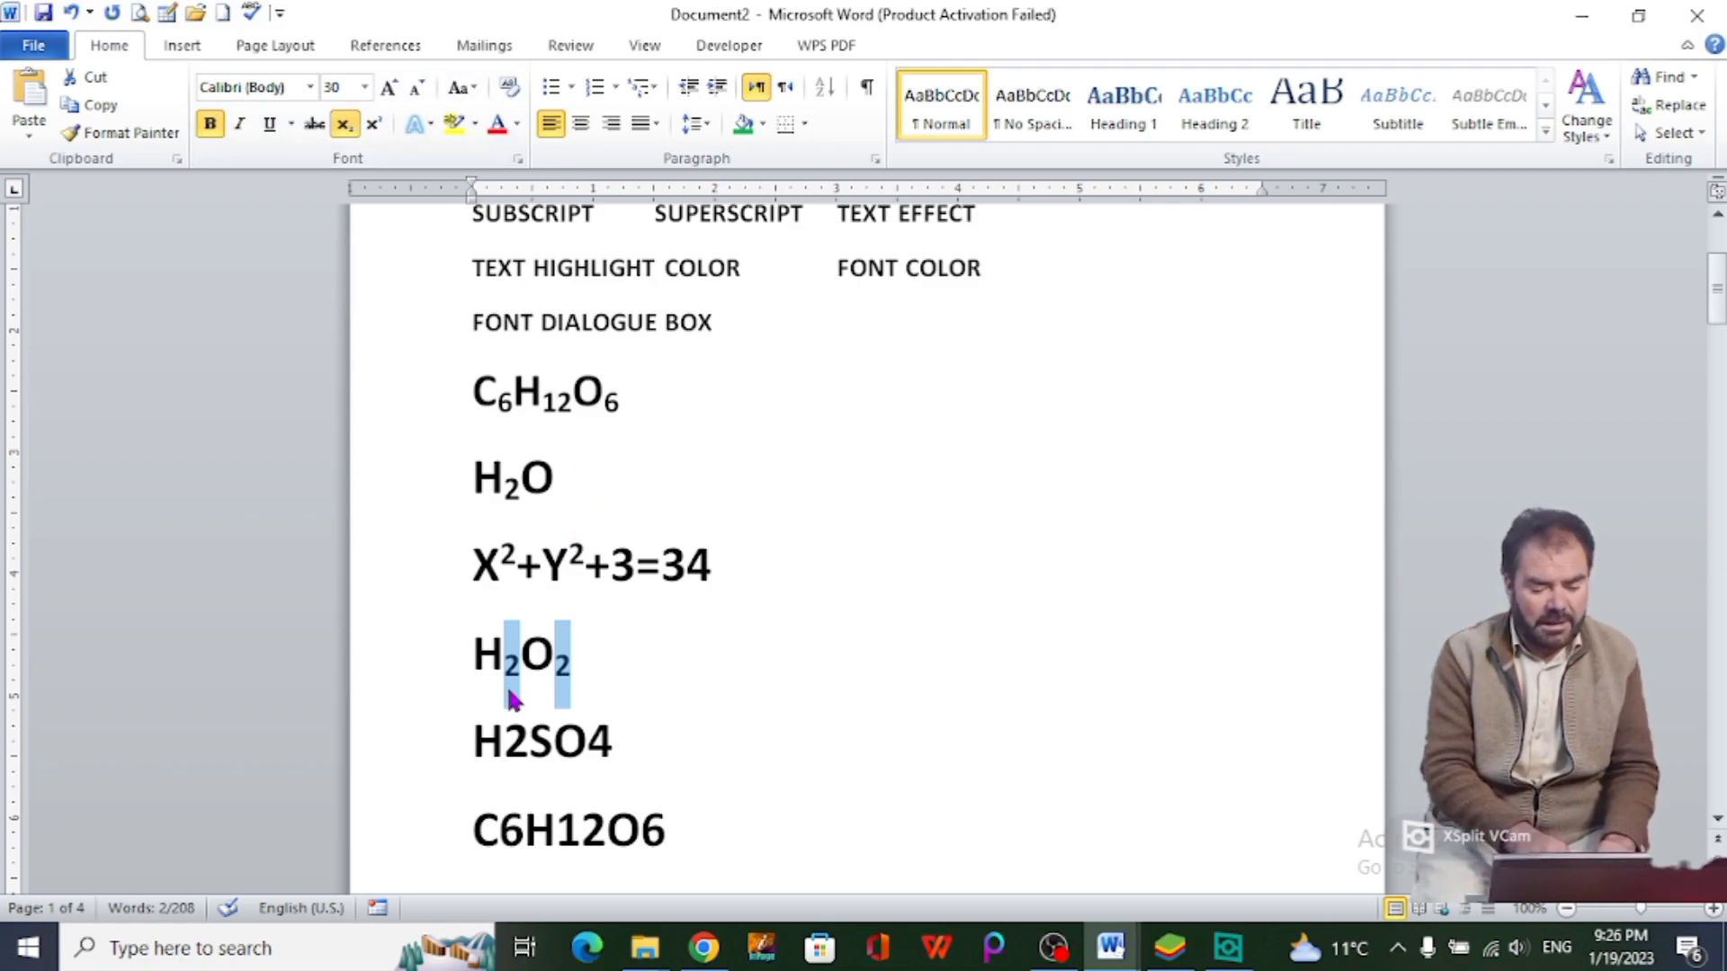
Step: Format the 2 and the 4 in the H2SO4 line as subscript
left_click_drag(515, 740, 530, 739)
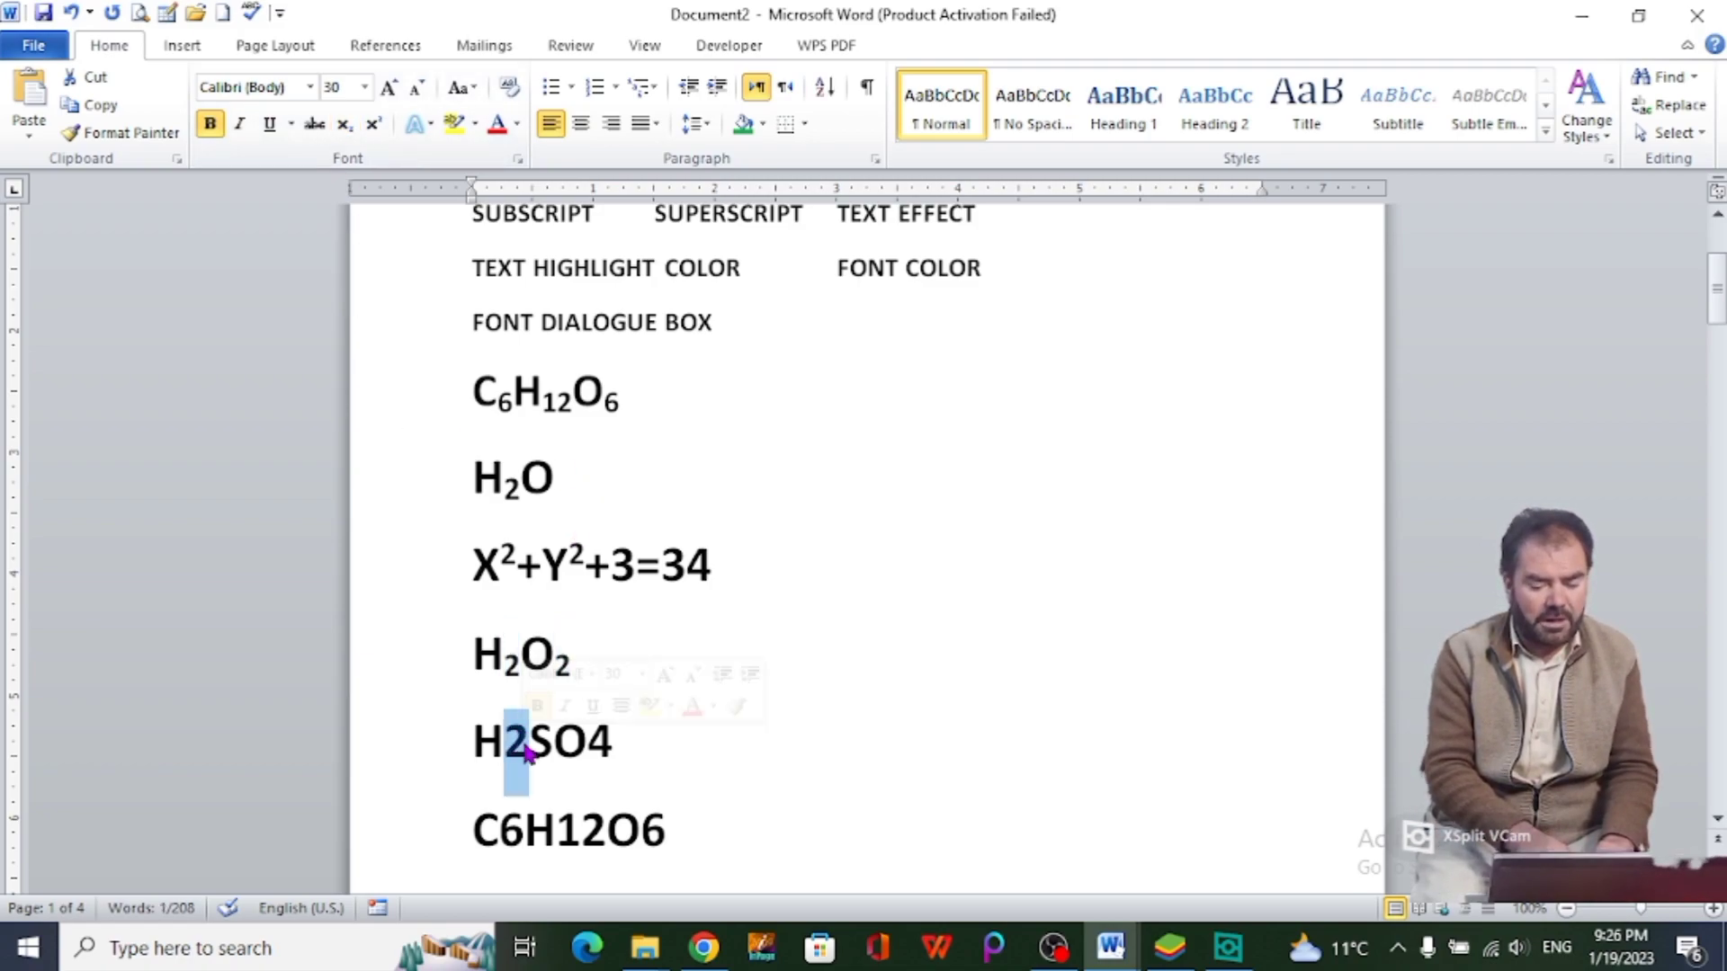
left_click_drag(587, 748, 611, 753)
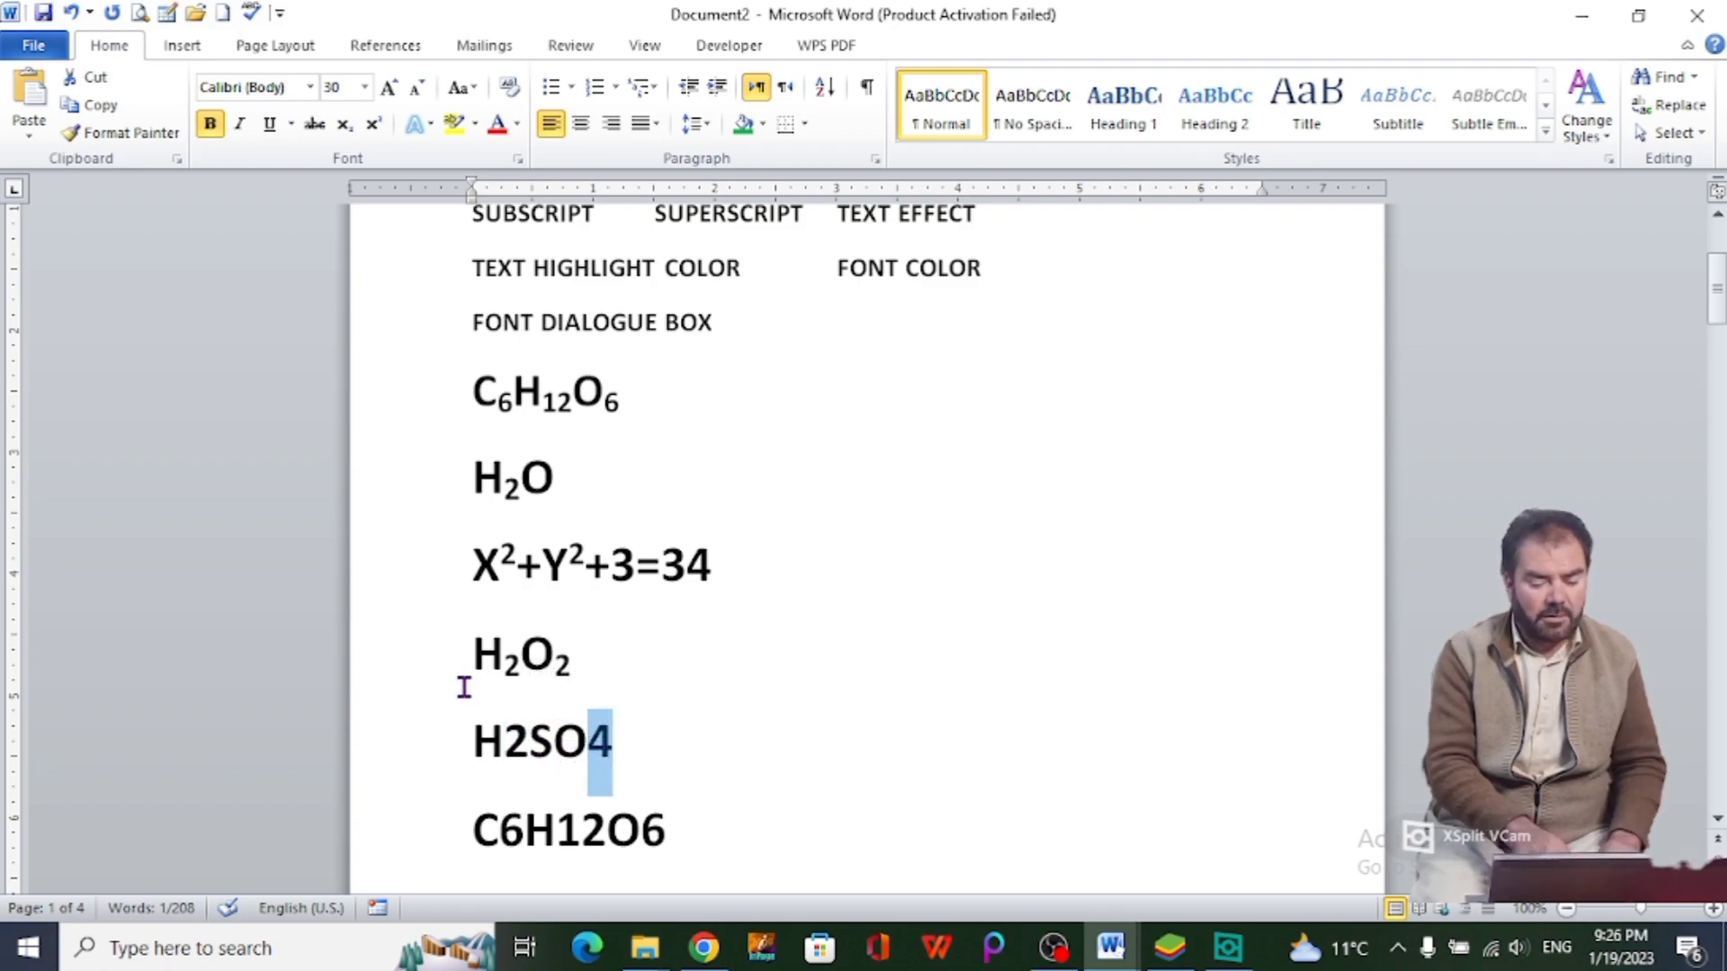
left_click_drag(505, 739, 529, 756)
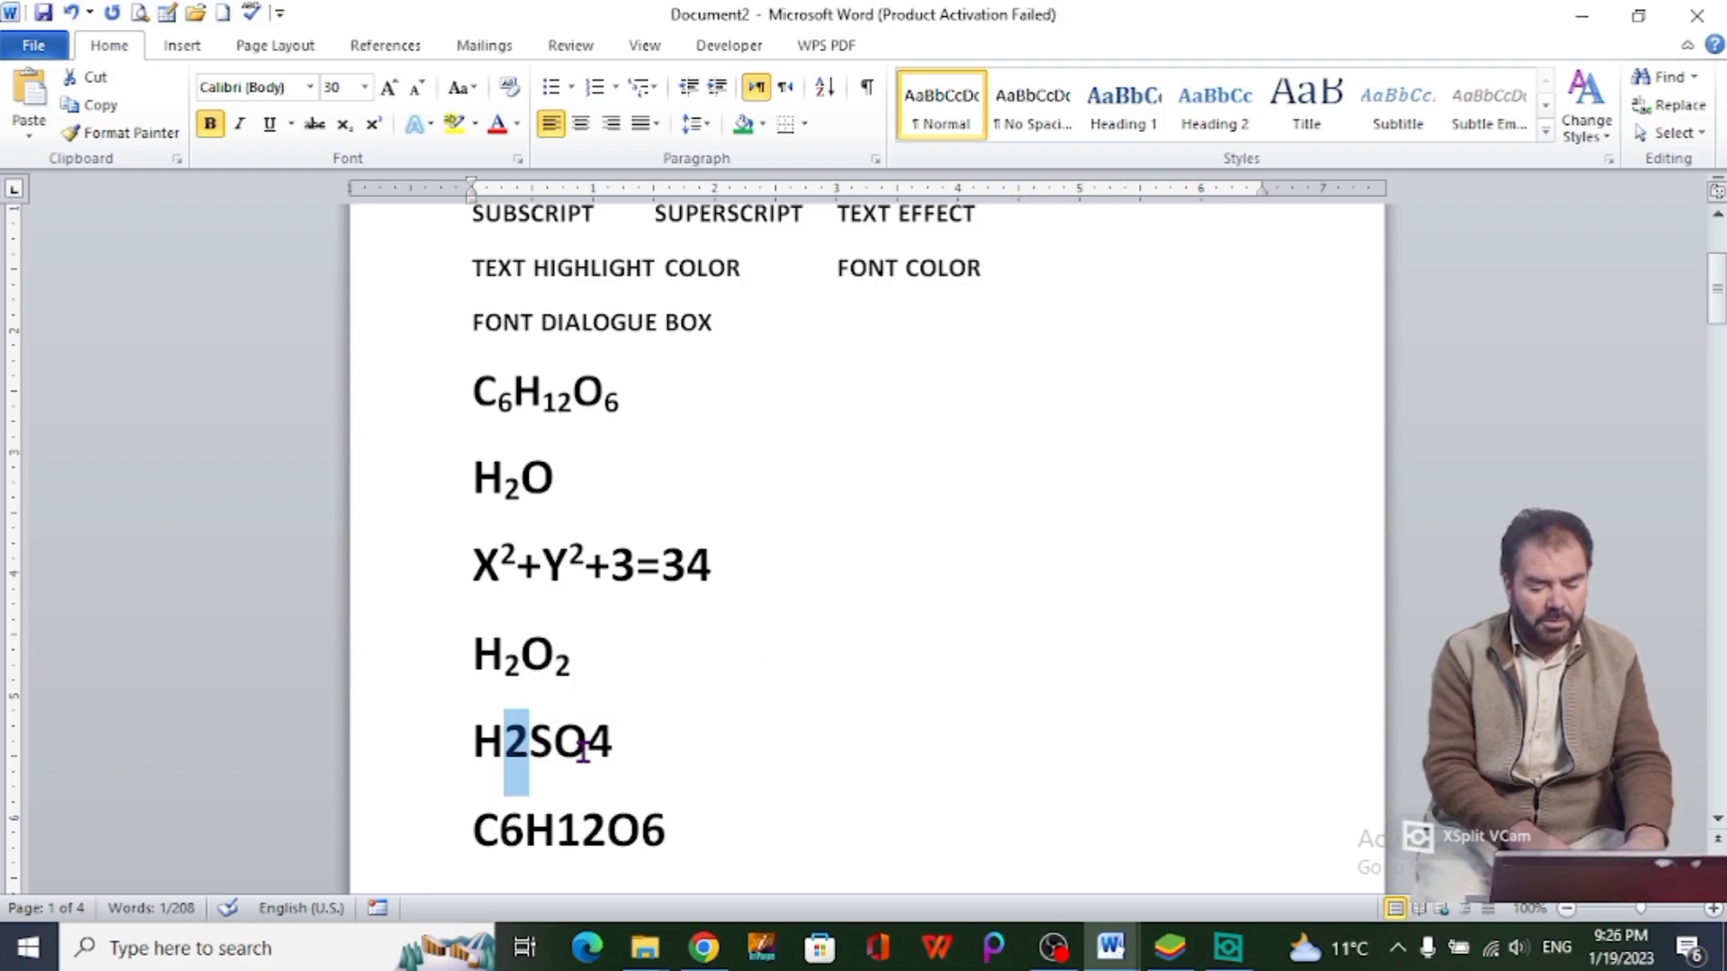
left_click_drag(589, 742, 615, 745)
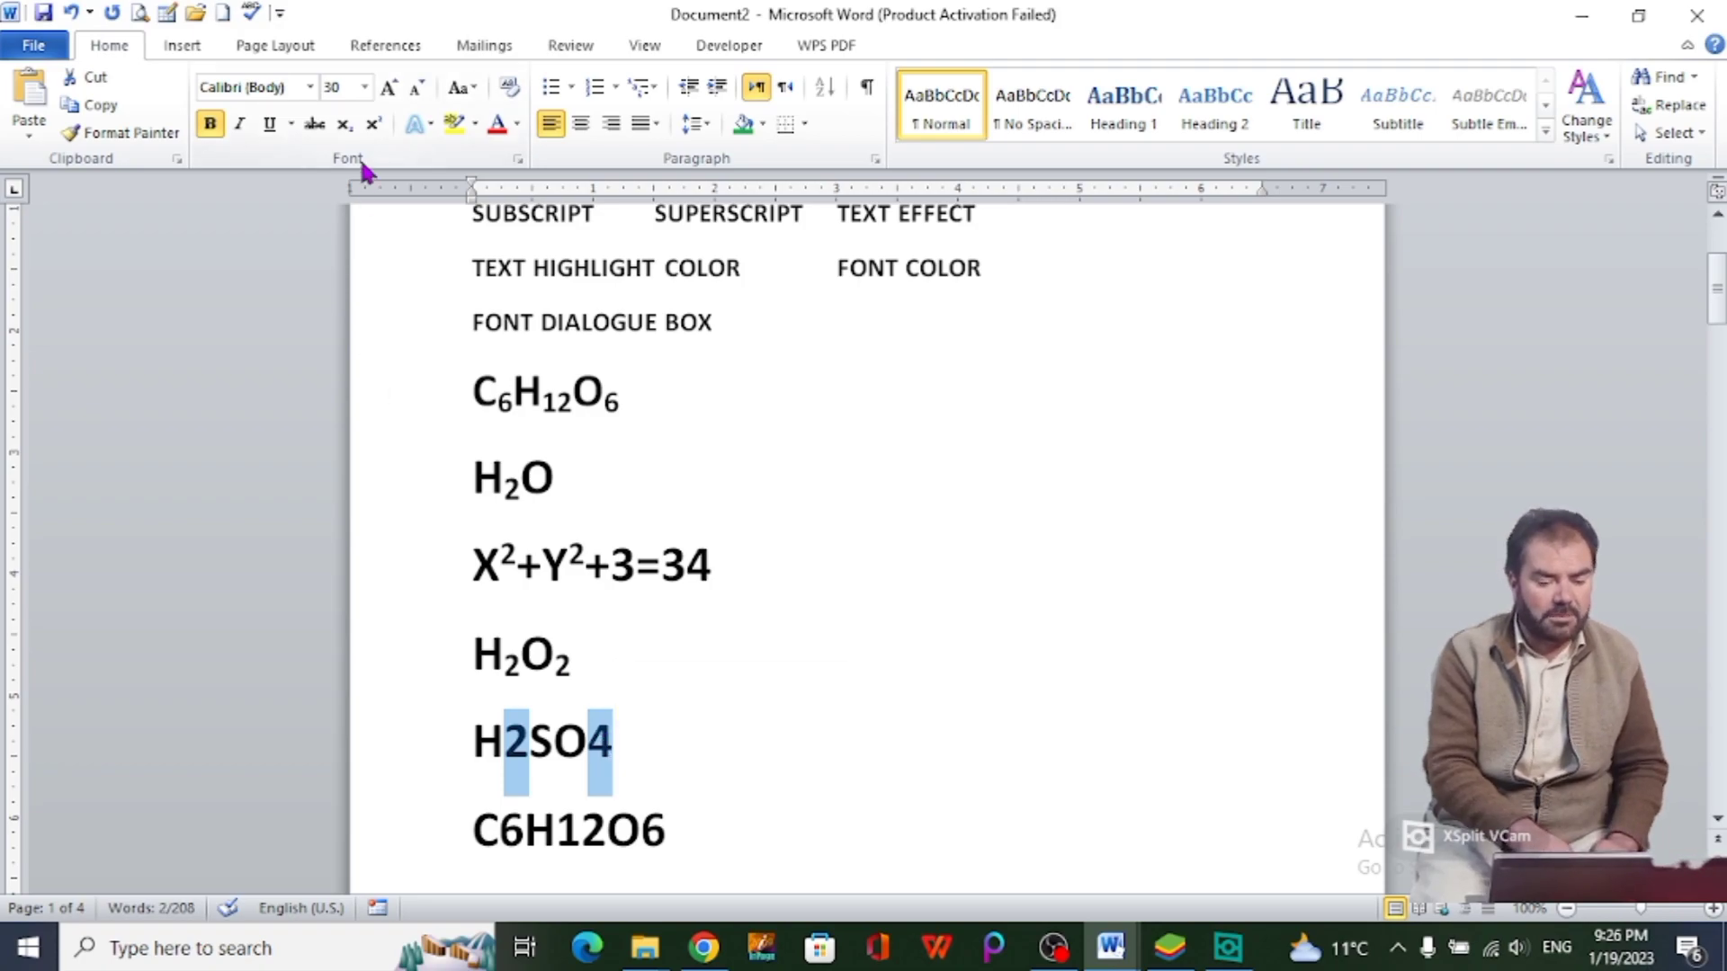
left_click(344, 127)
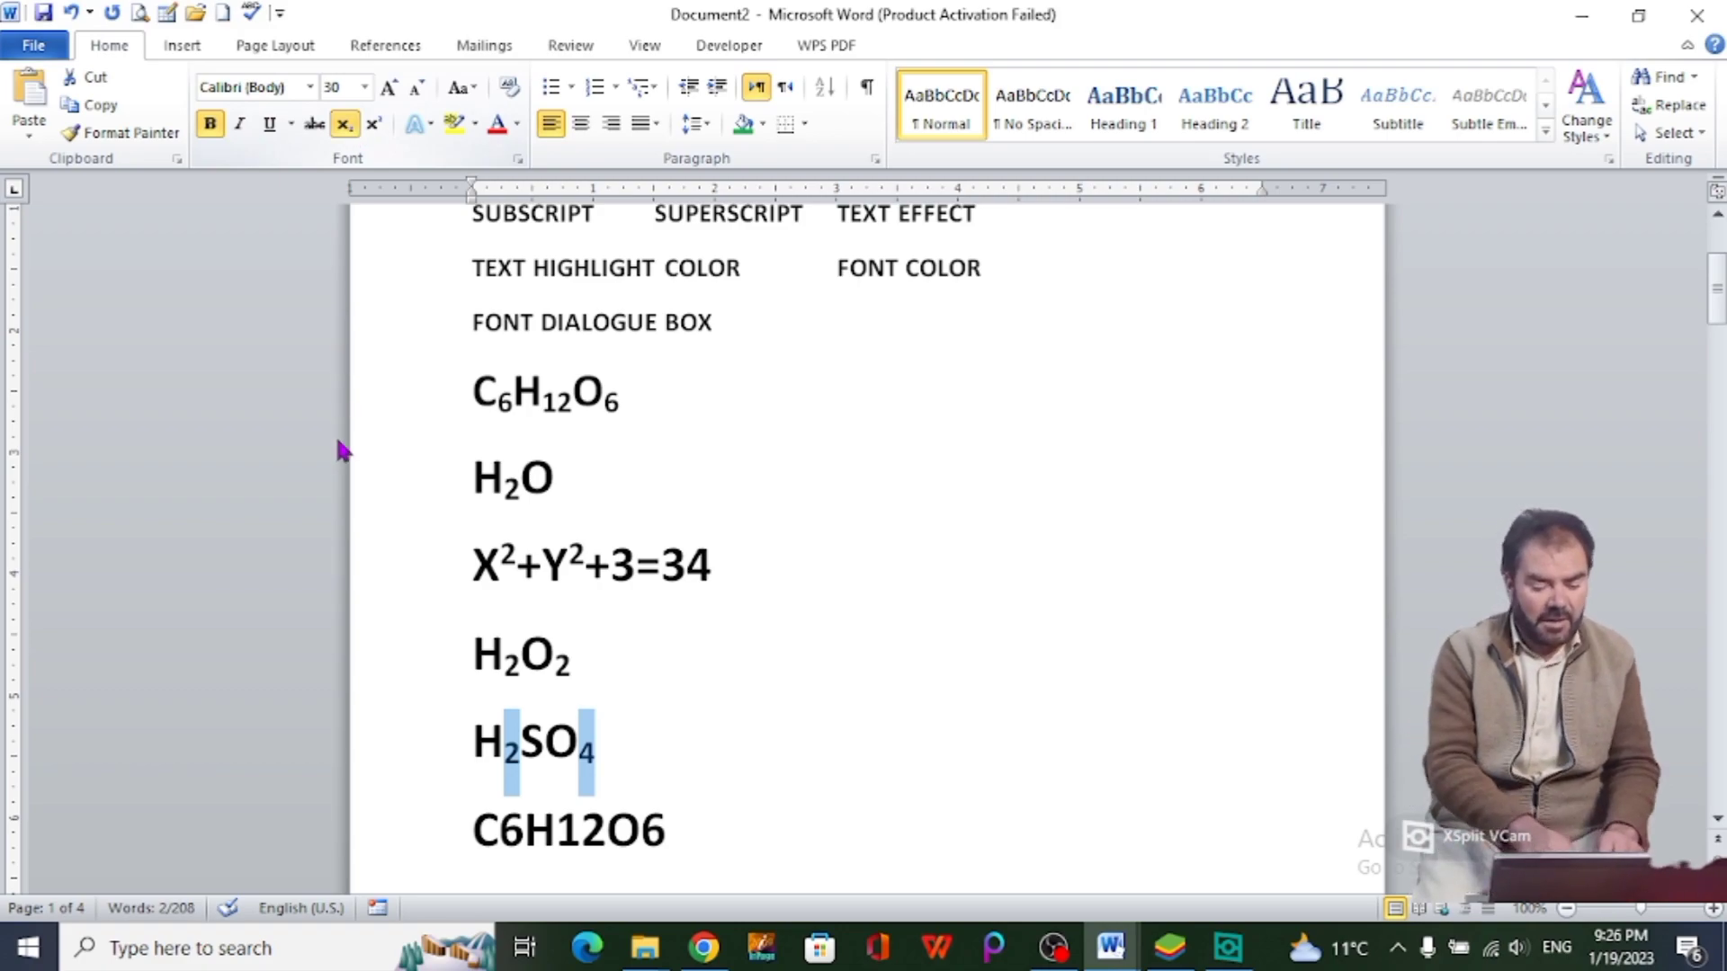
Step: Format the 6, the 12 and the final 6 in the unformatted C6H12O6 line as subscript
left_click_drag(509, 831, 670, 836)
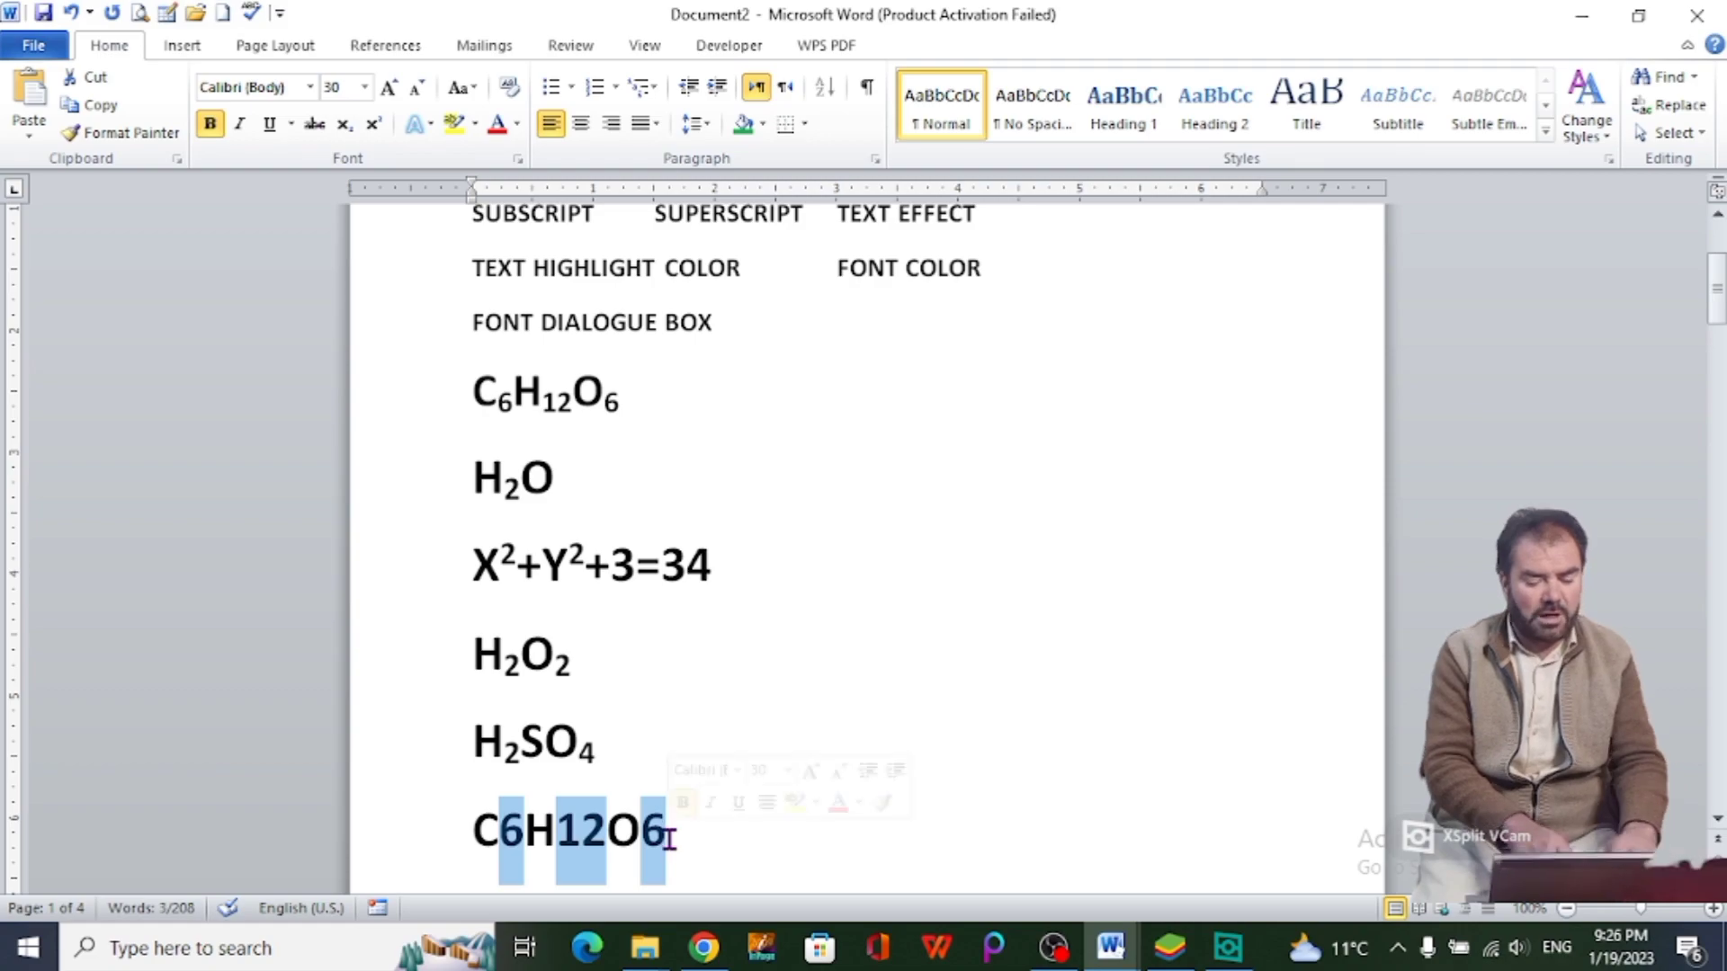
left_click(347, 126)
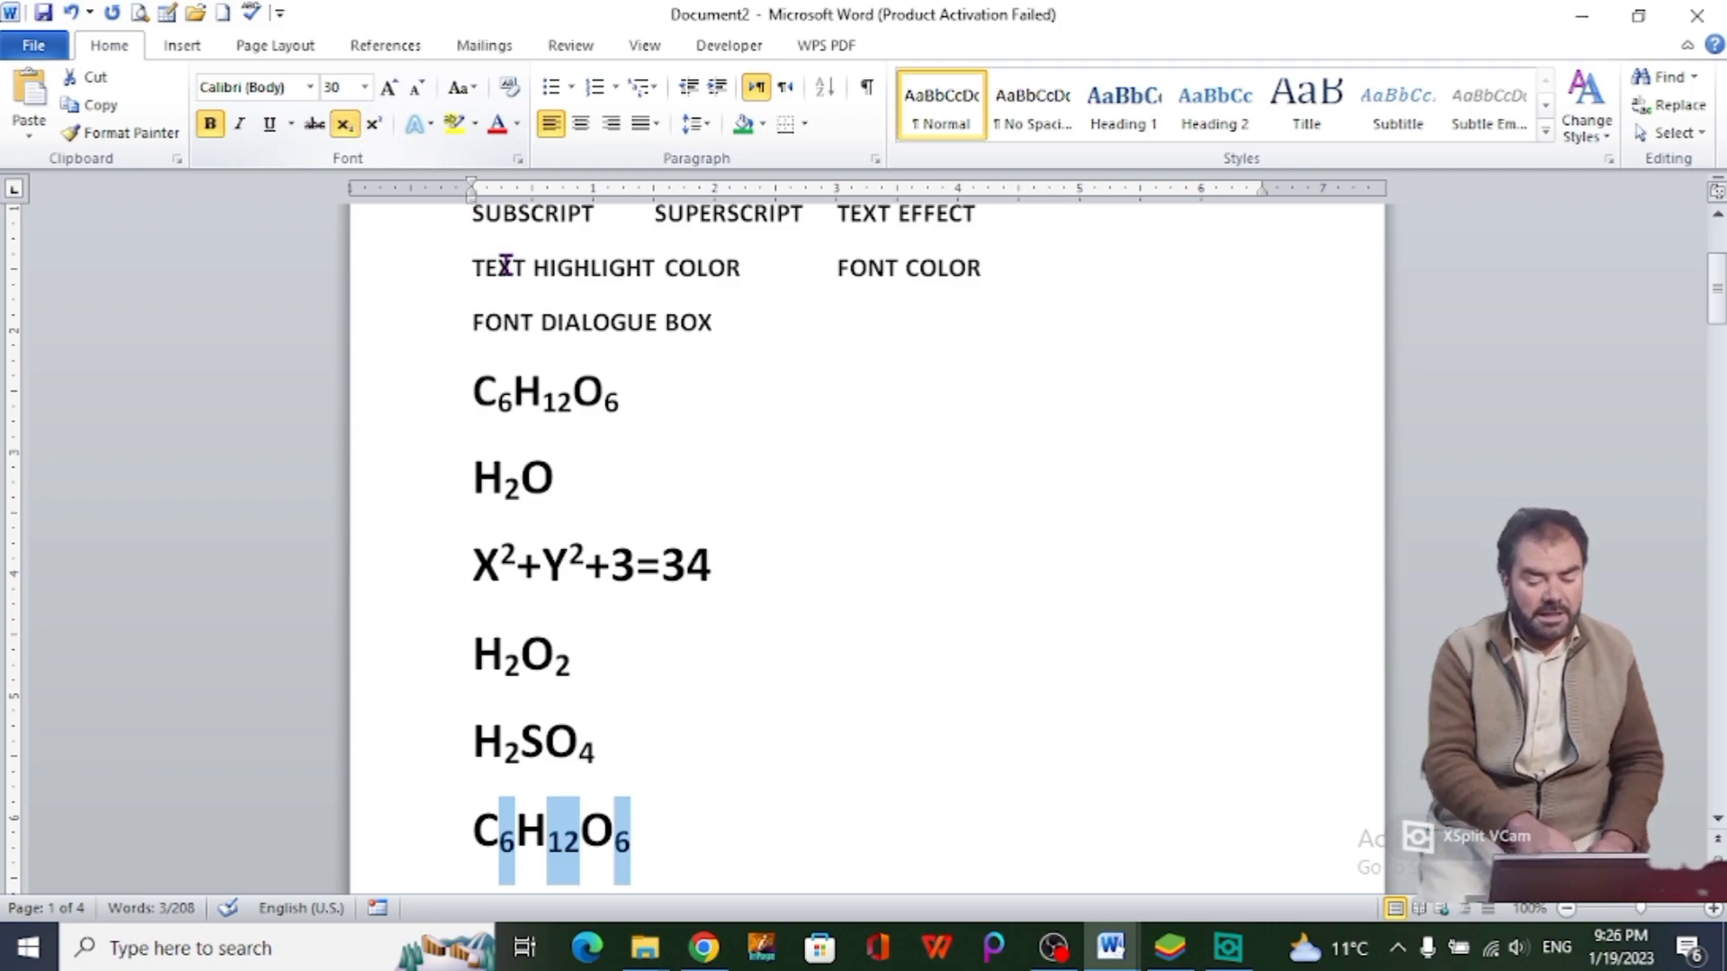
left_click(695, 832)
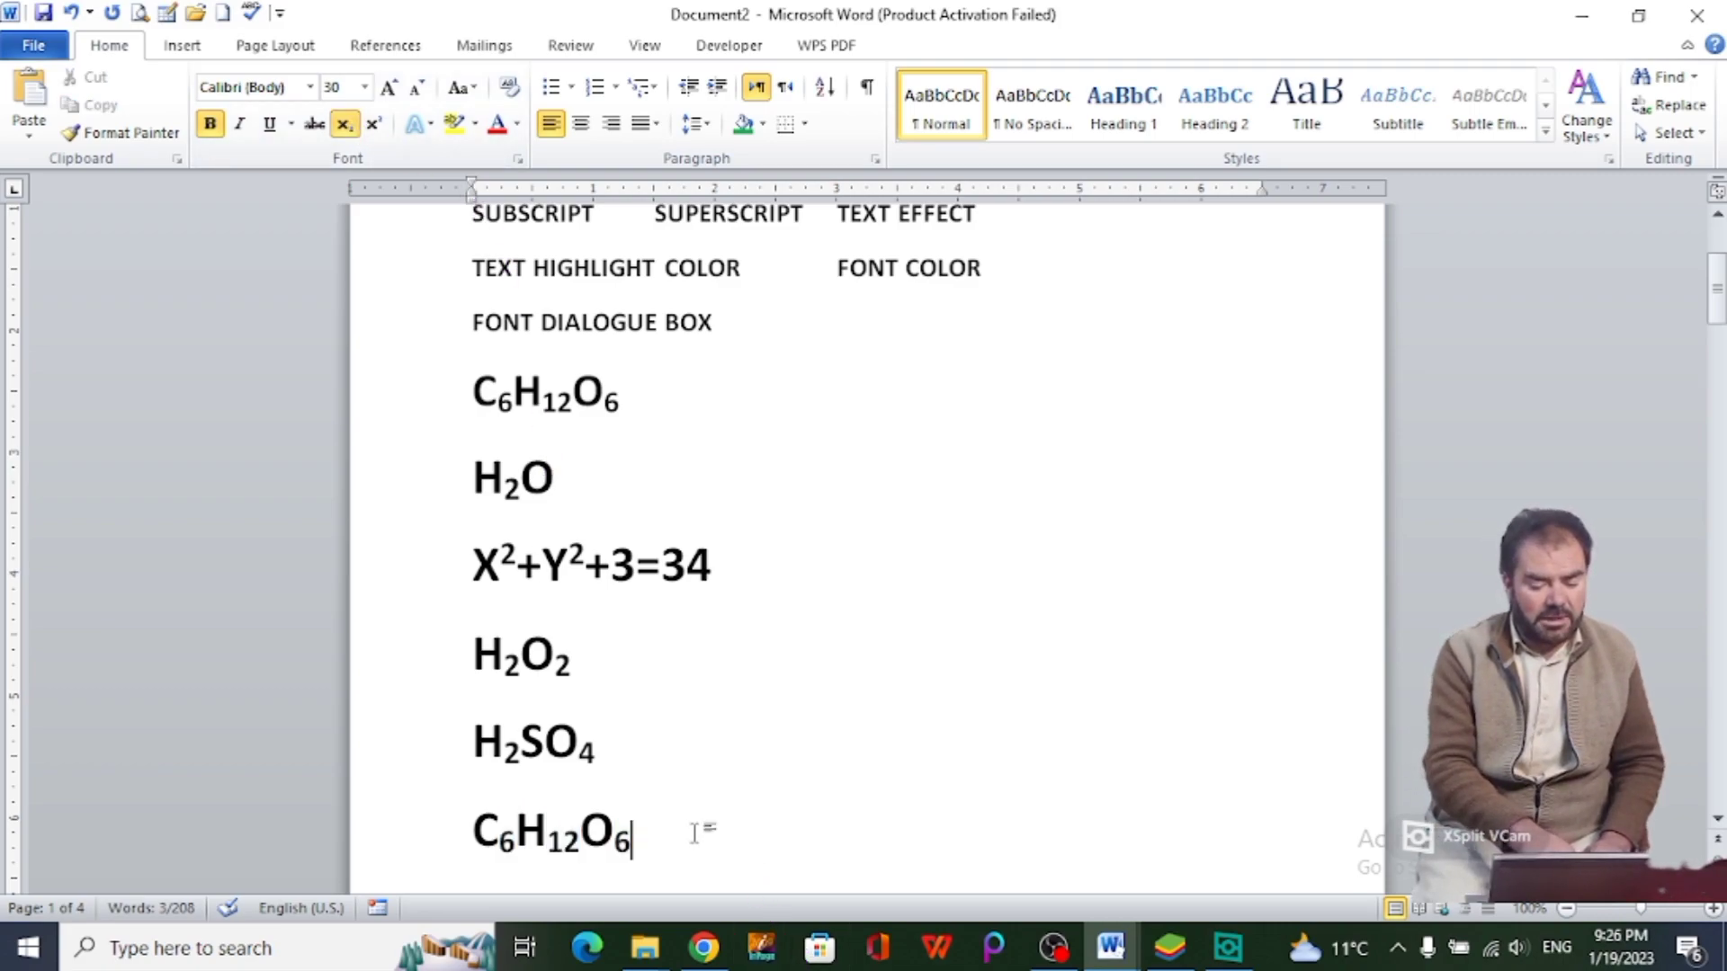
Step: Add a line reading "CTRL +=" below the last formula and start another line under it
key("Return")
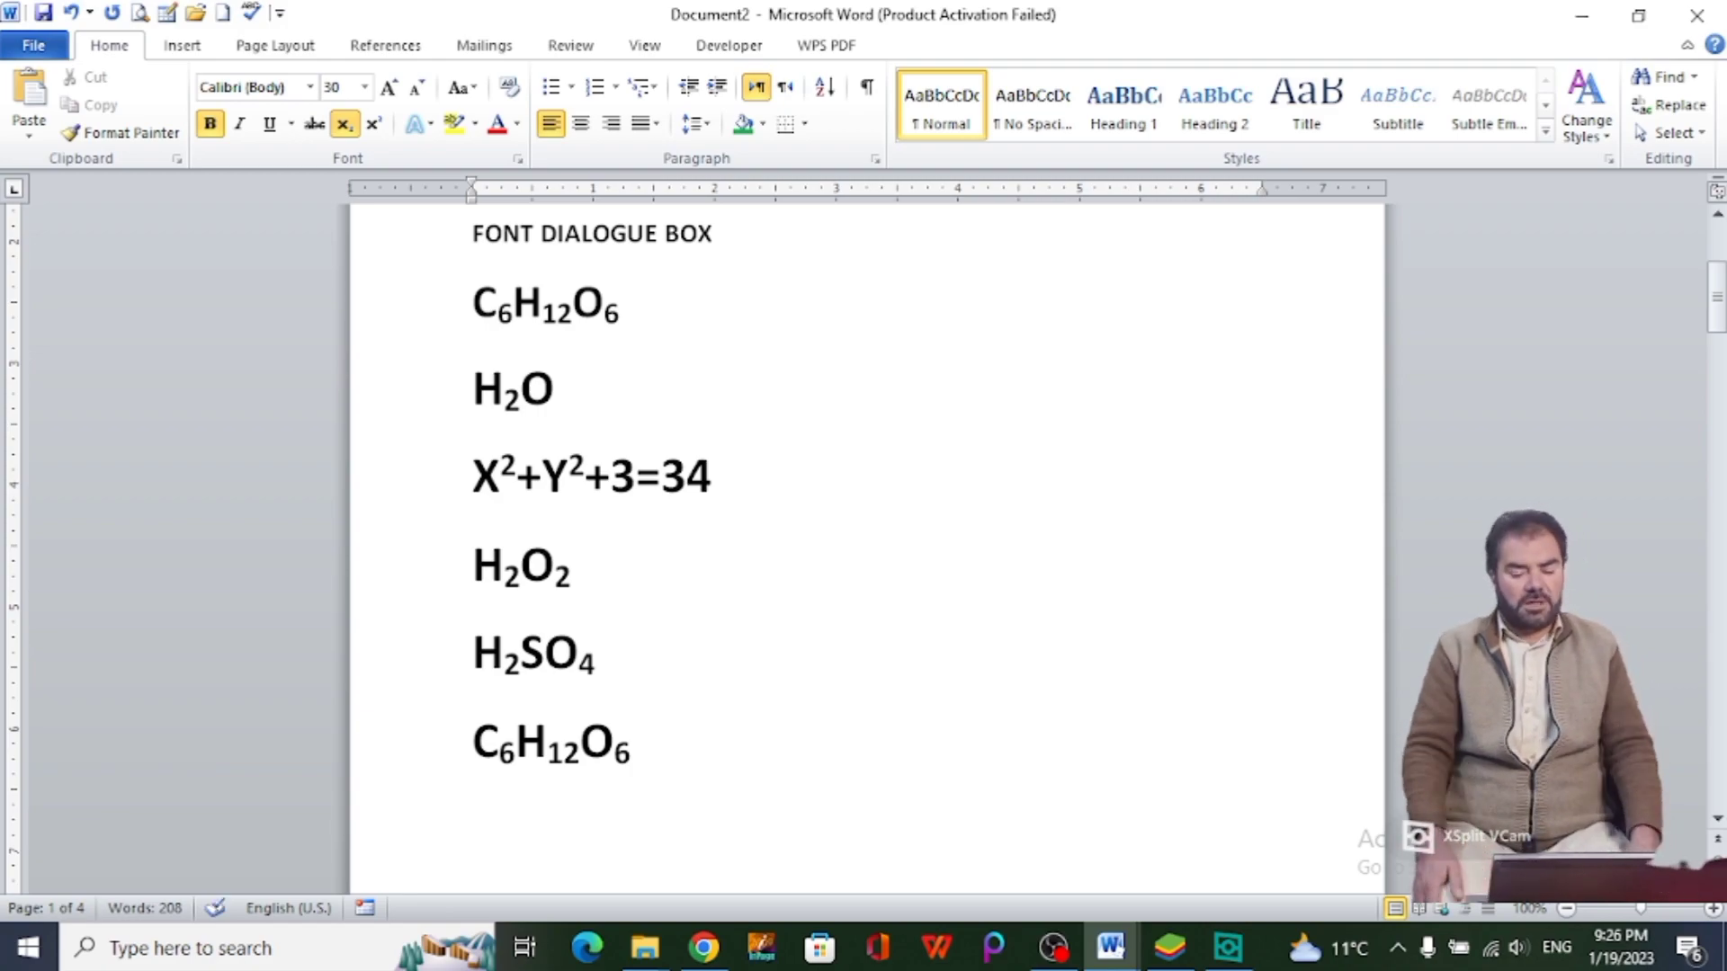
type("CTRL ")
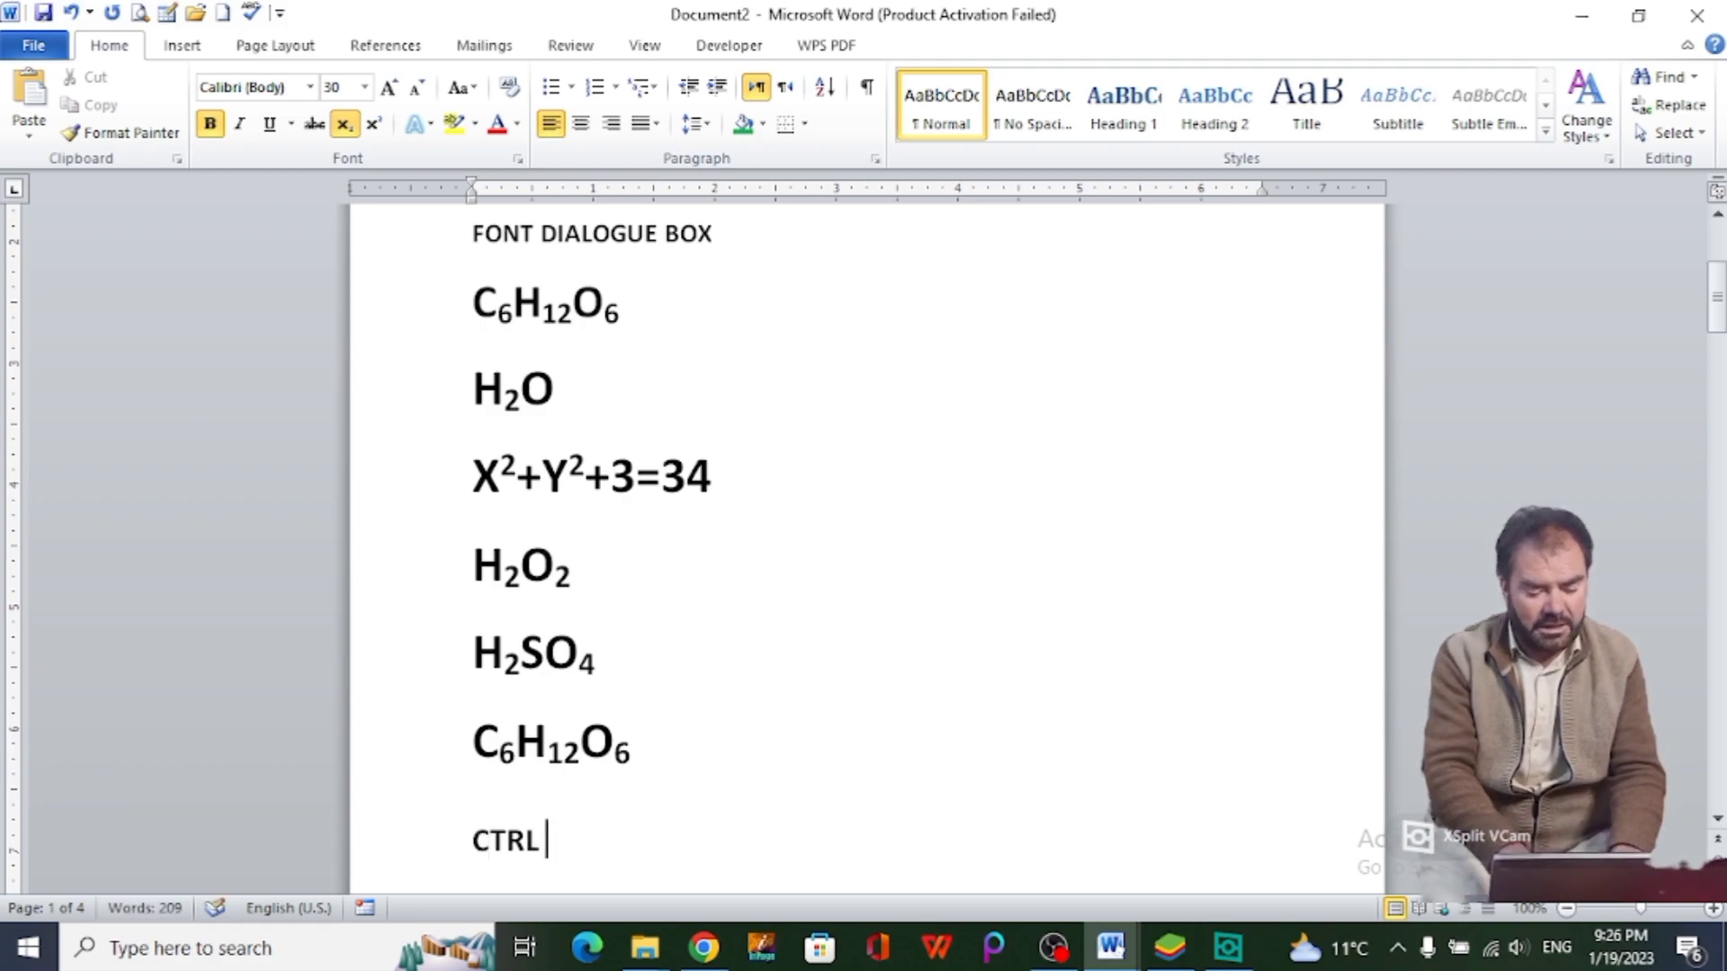
type("+=")
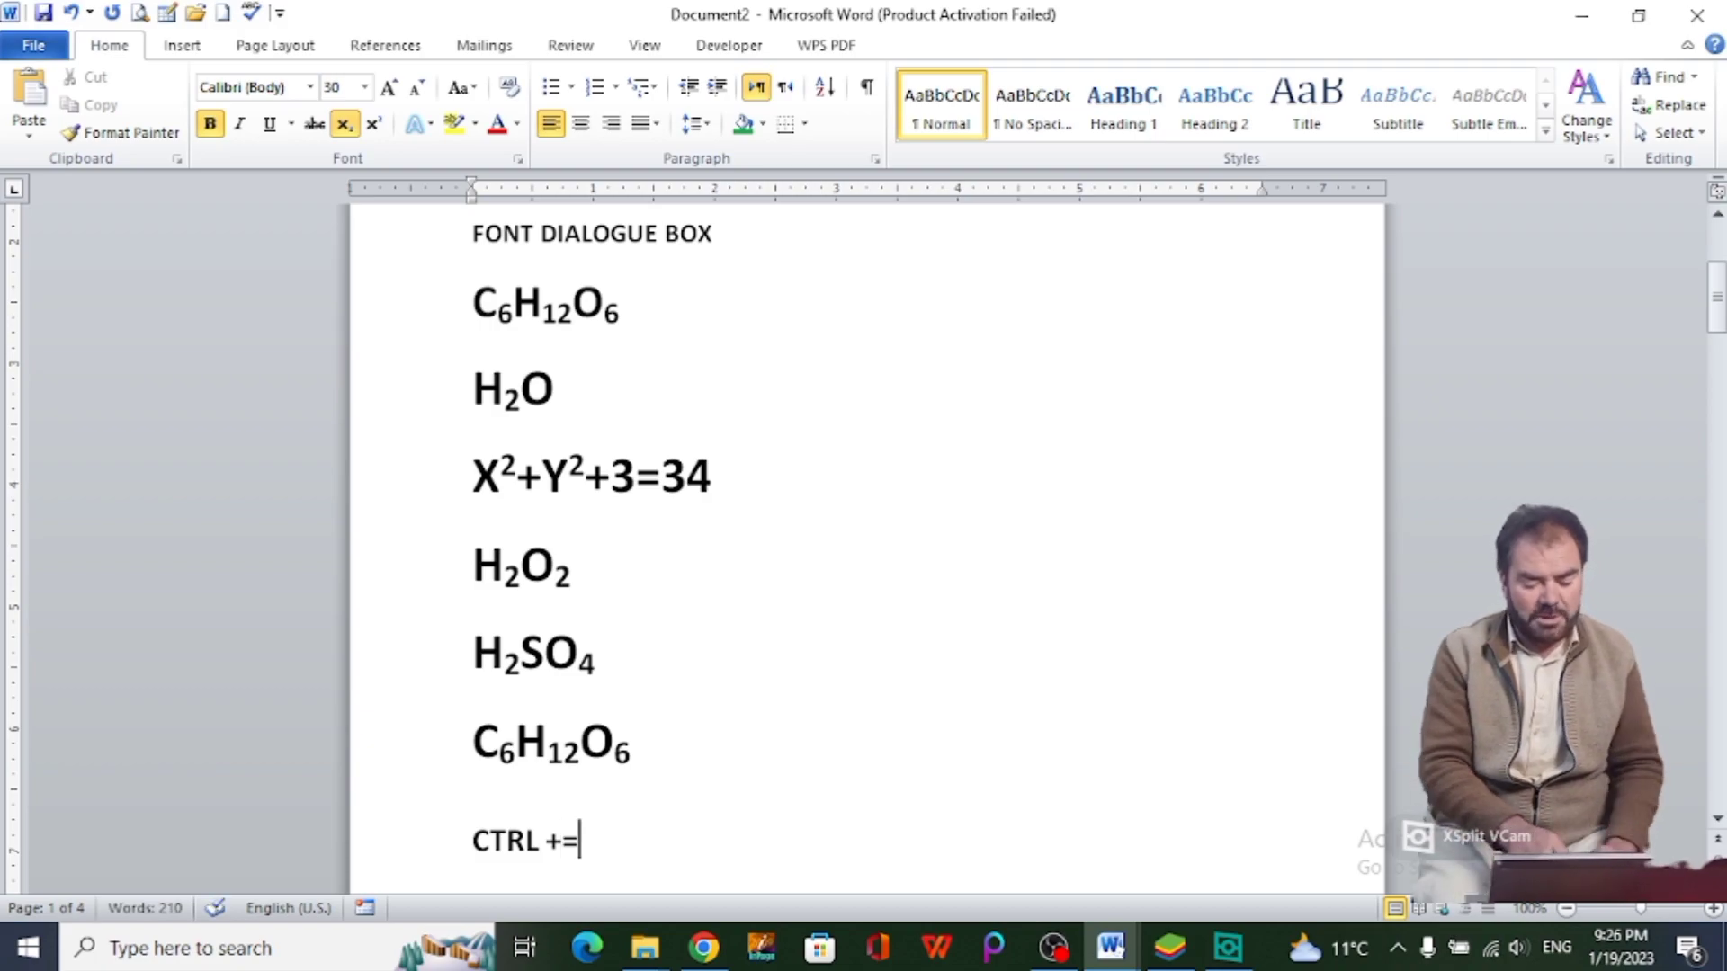
key("Return")
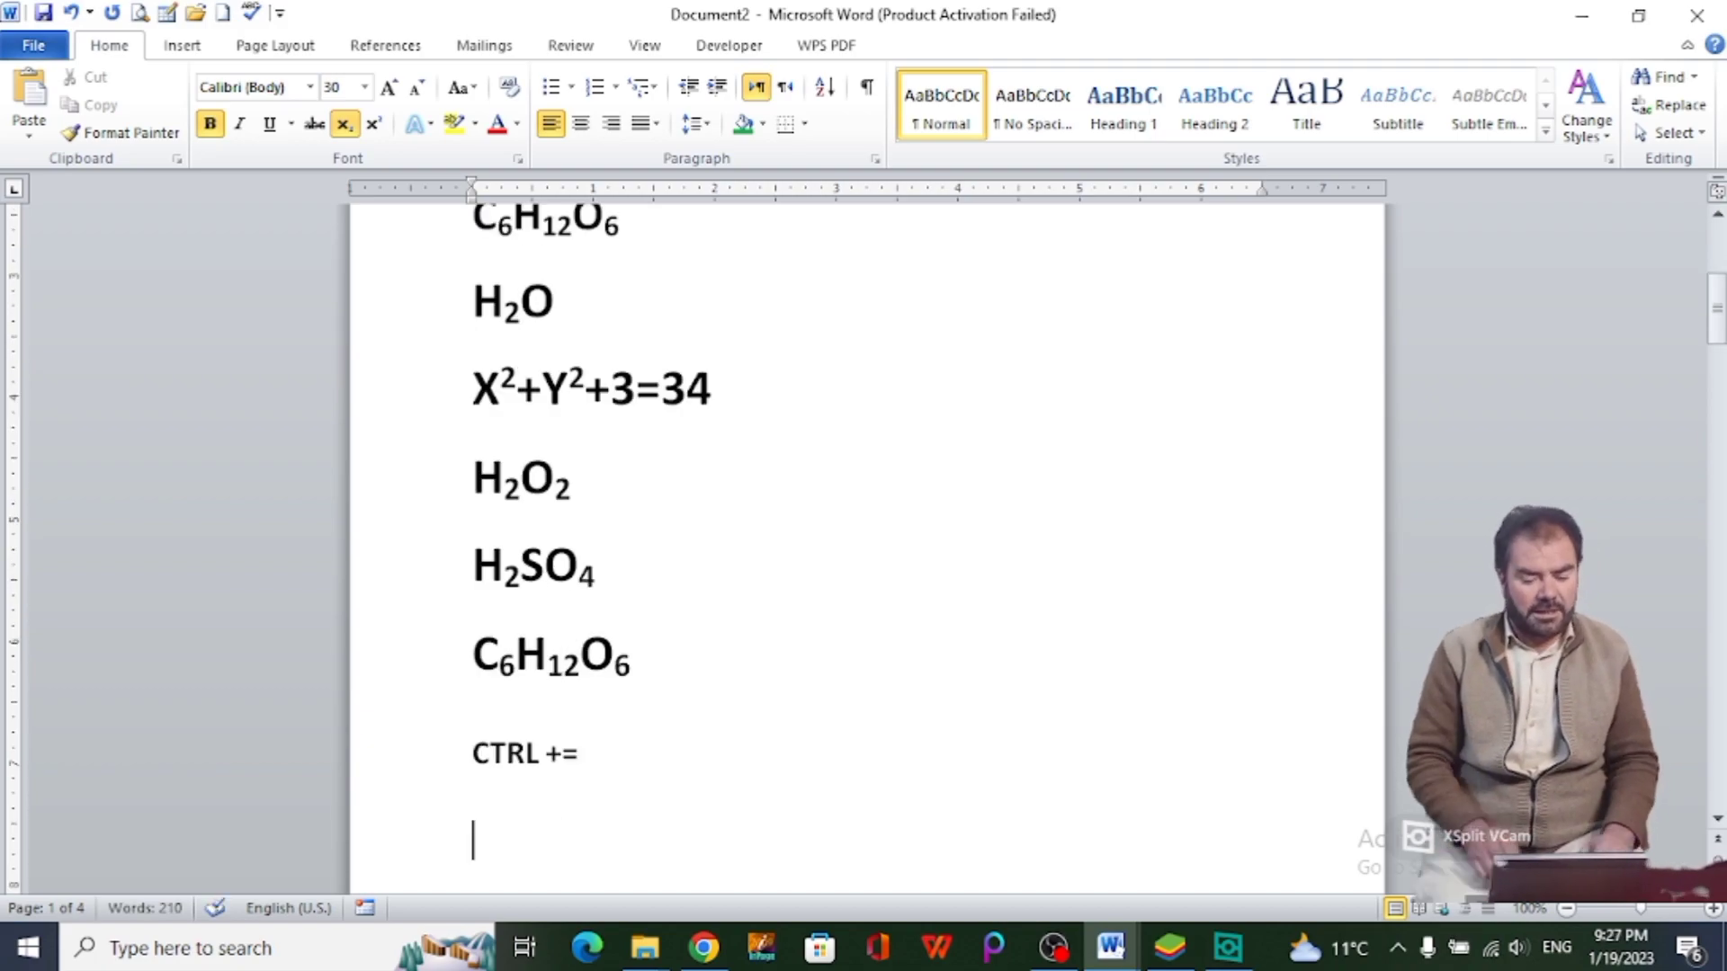
type("H")
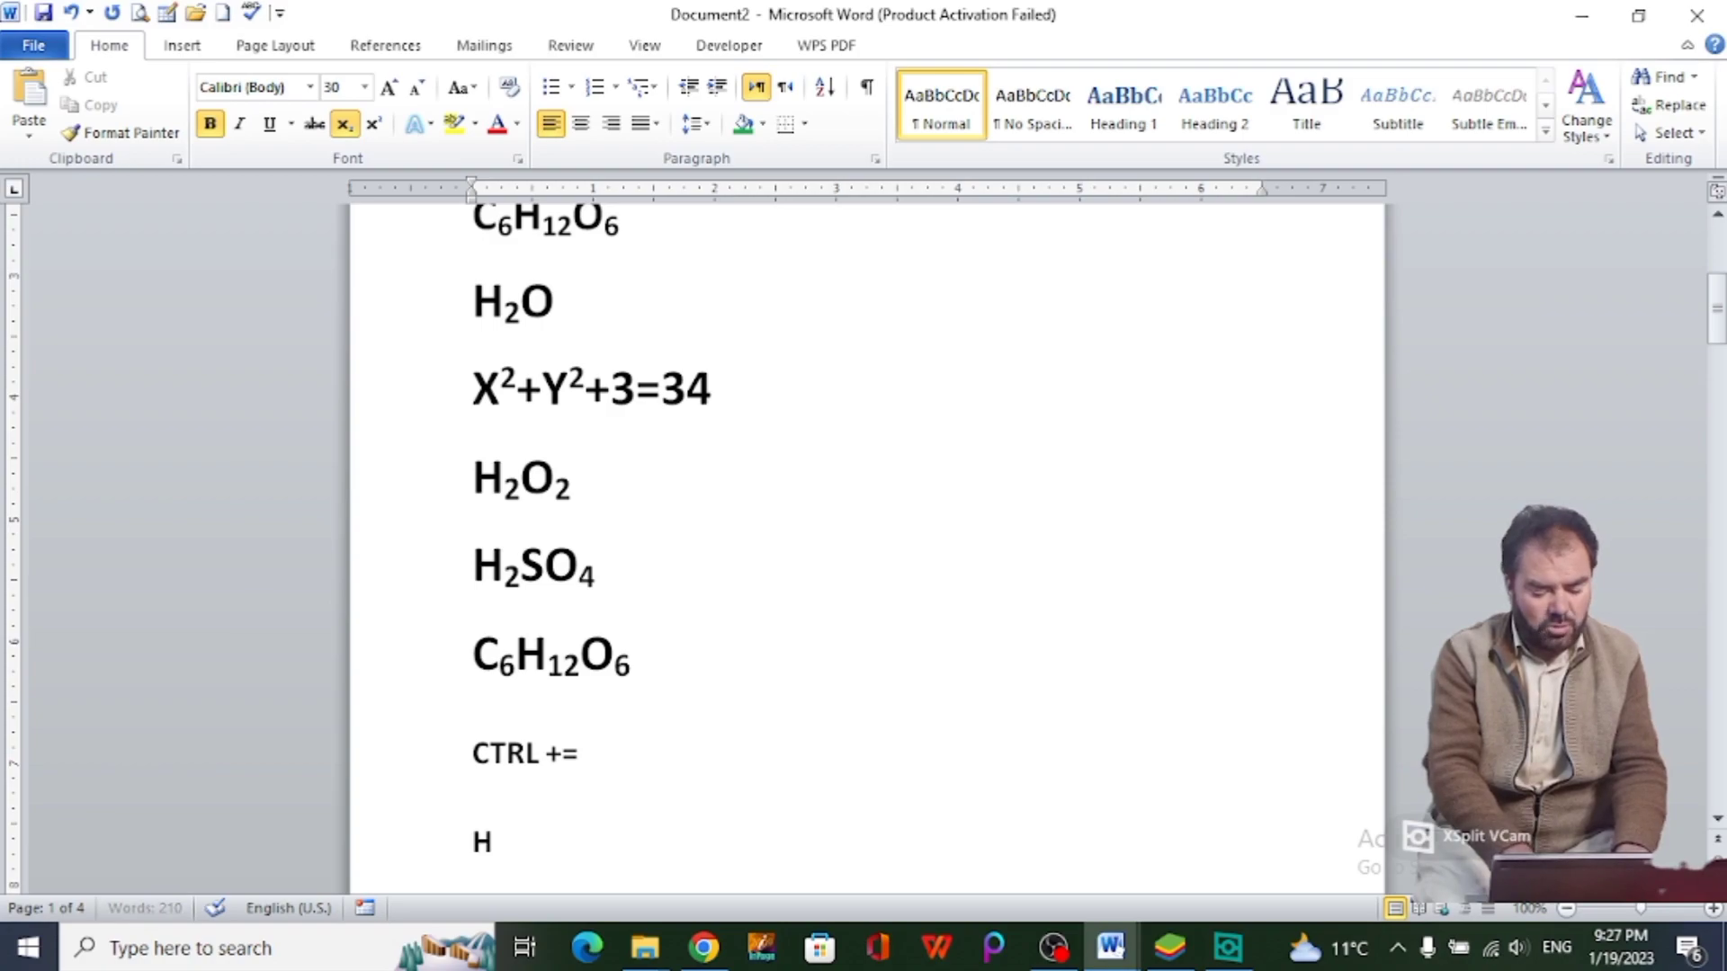
type("2SO")
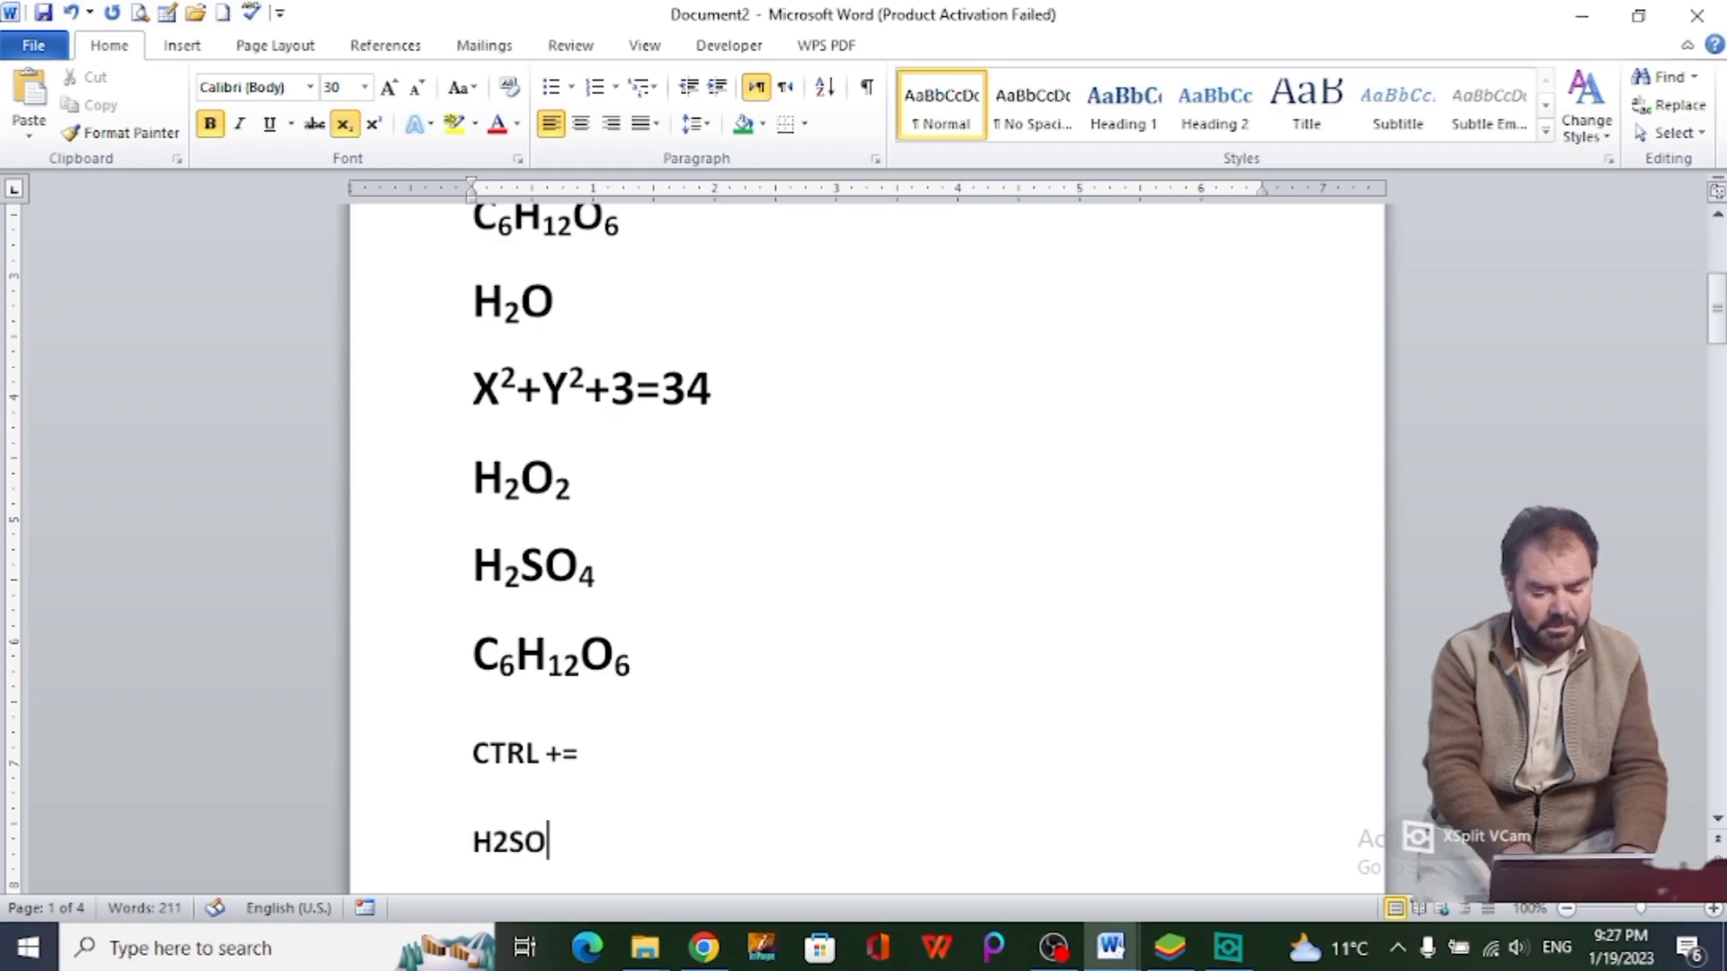
type("4")
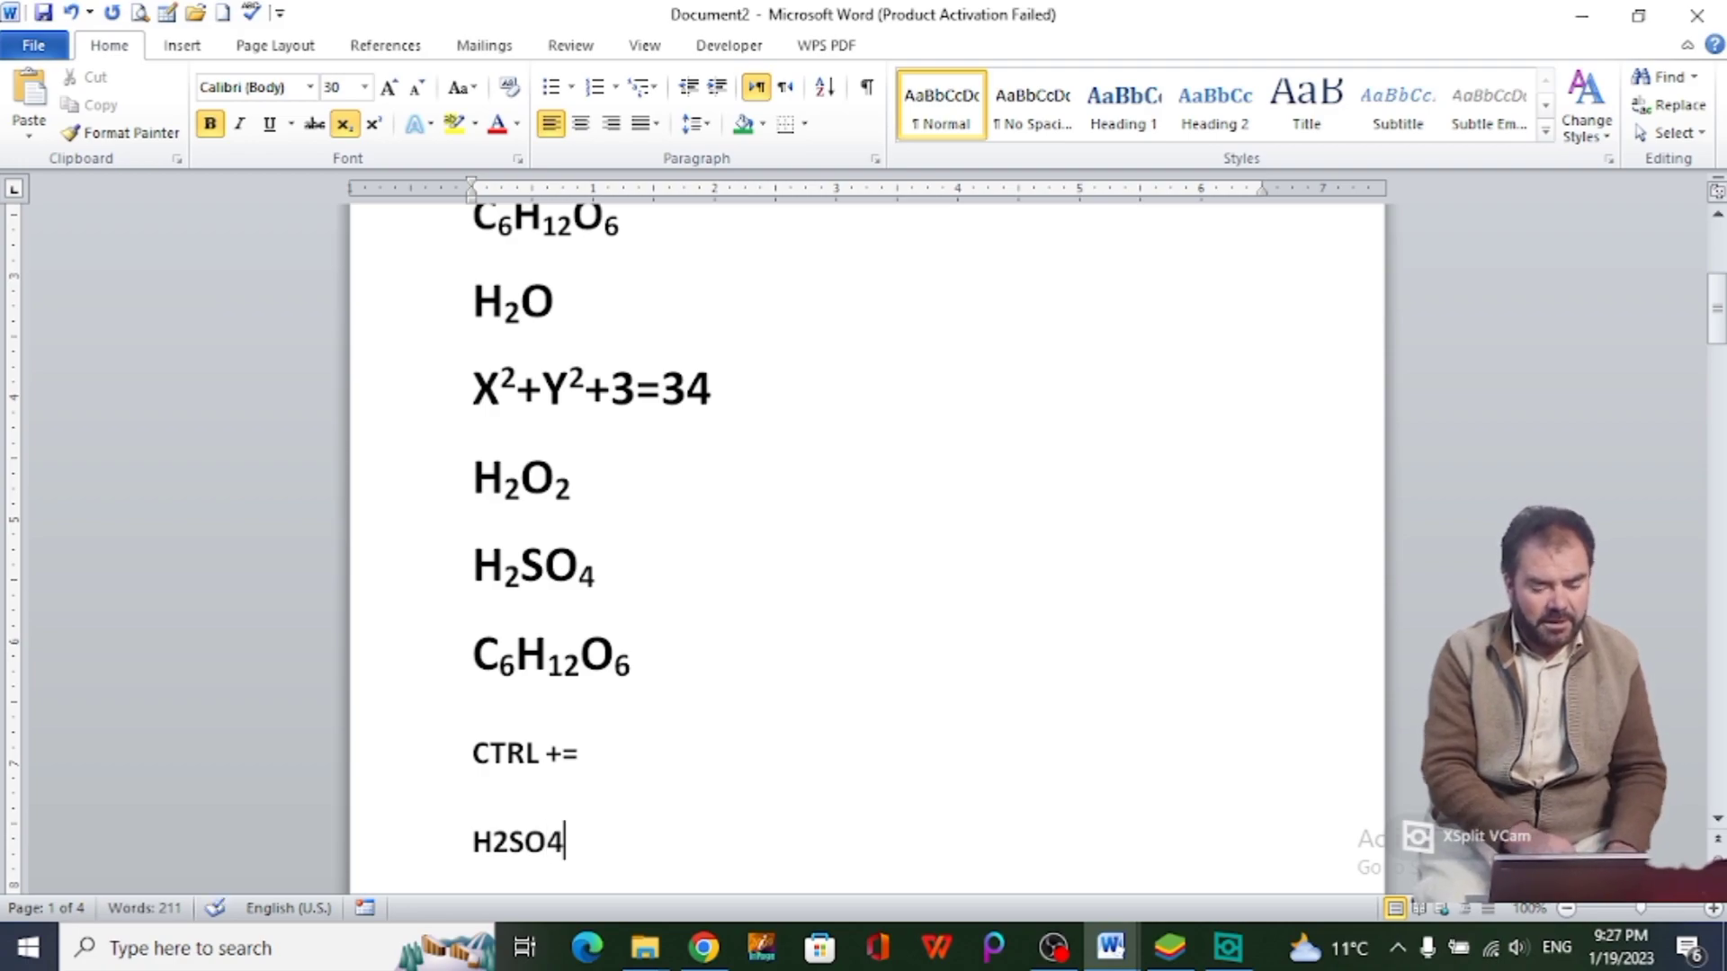
key("ctrl+equal")
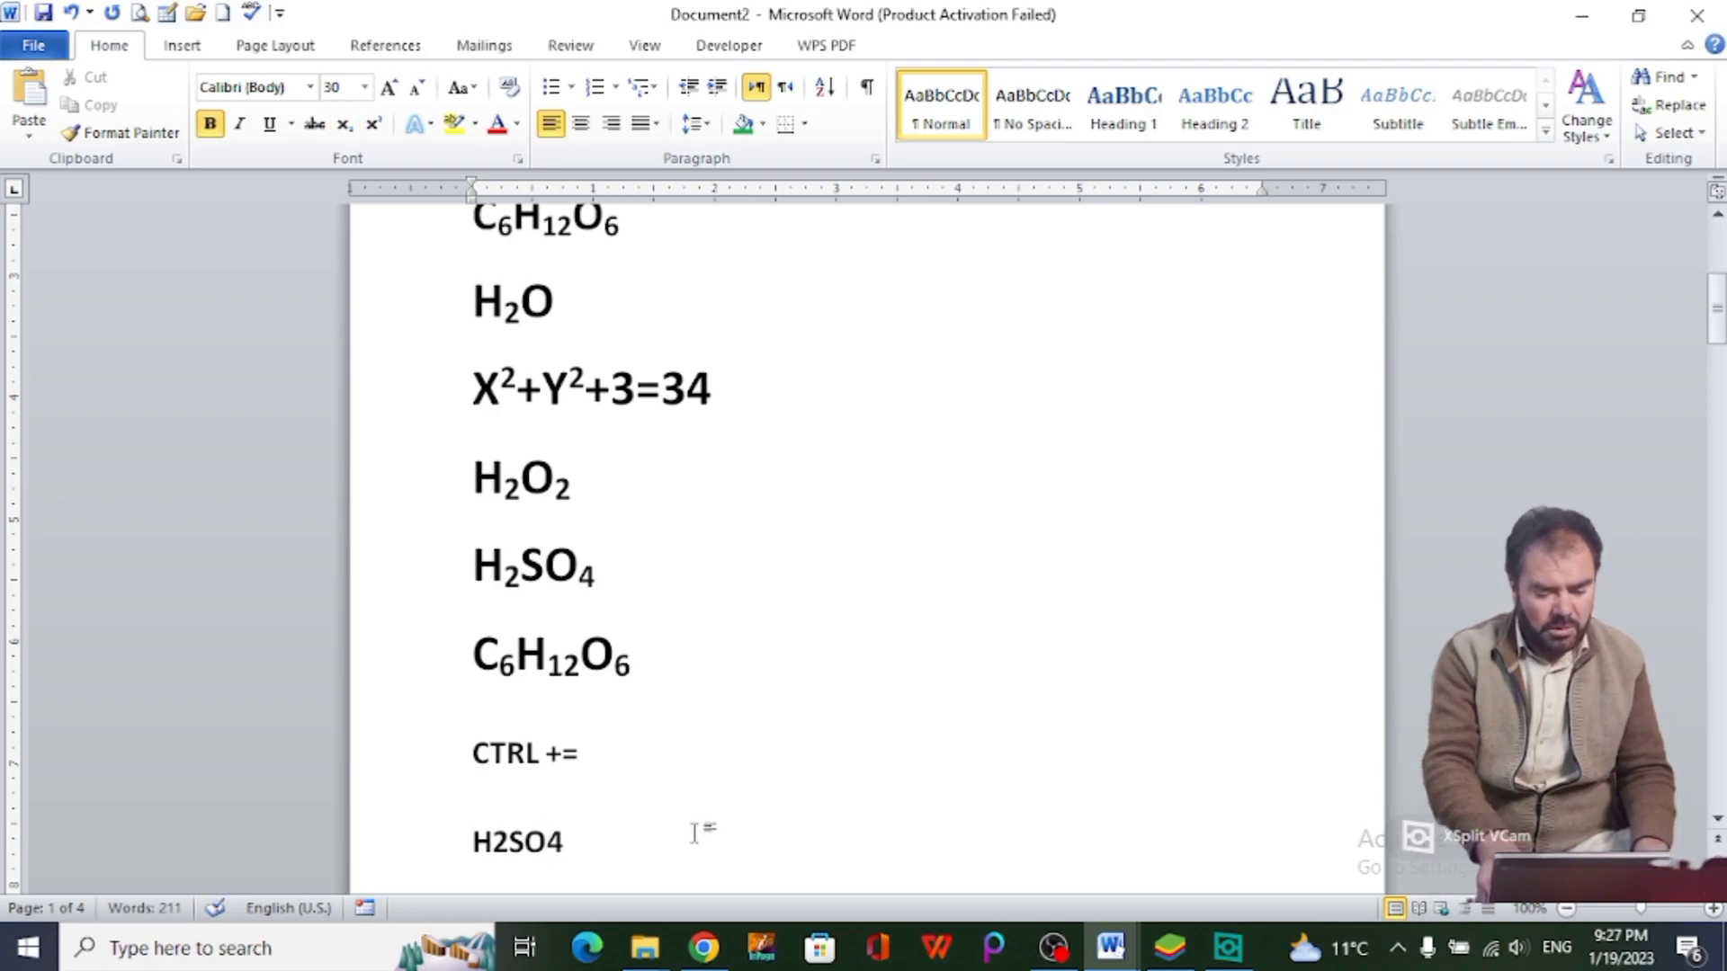
key("BackSpace")
key("BackSpace")
key("BackSpace")
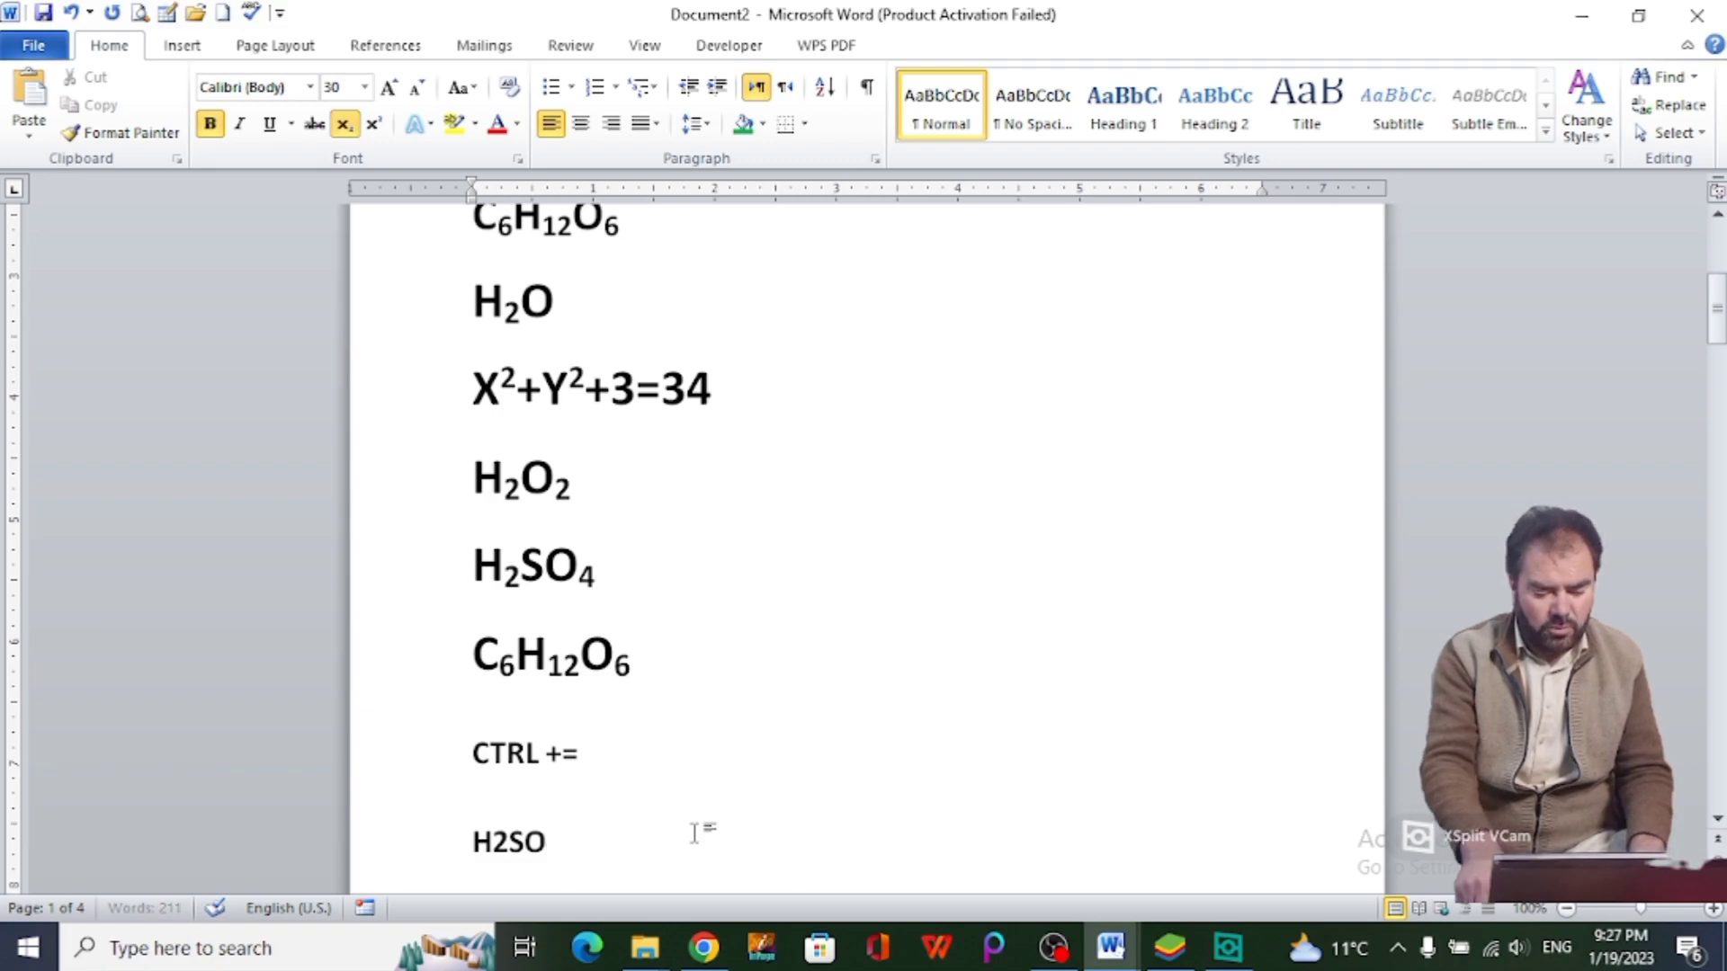
key("BackSpace")
key("BackSpace")
Step: Enter H2SO4 in subscript below the "CTRL +=" line, followed by a second H2SO4 in normal full-size text
type("H")
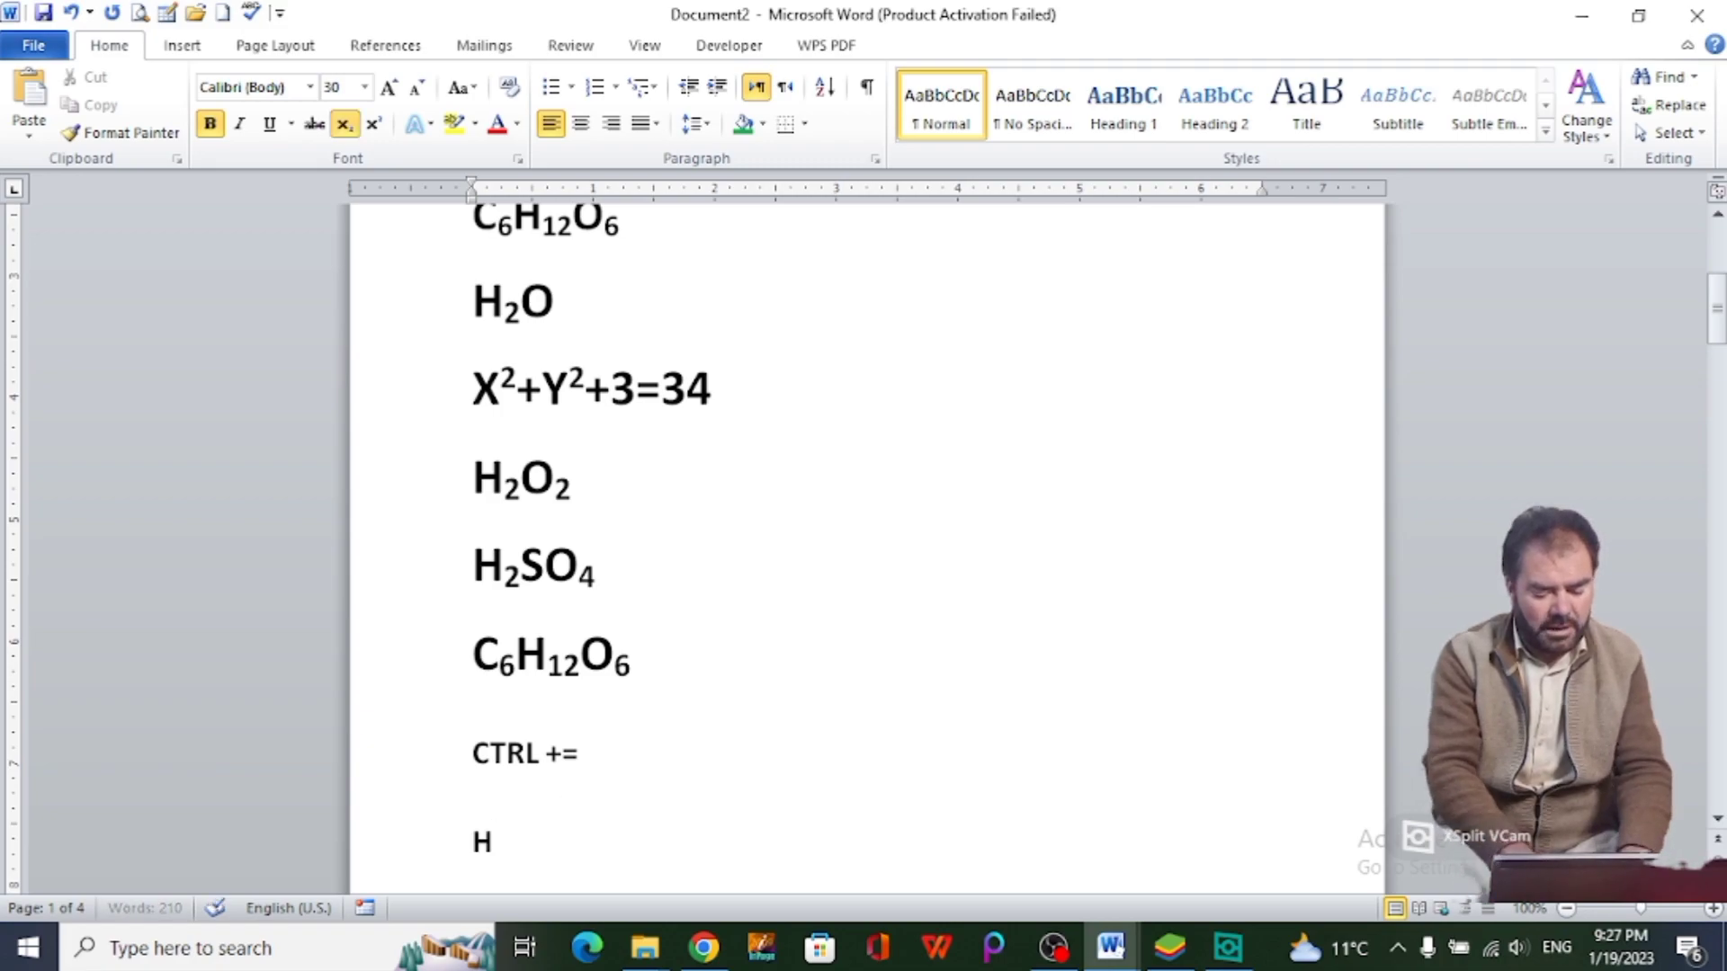
type("2S")
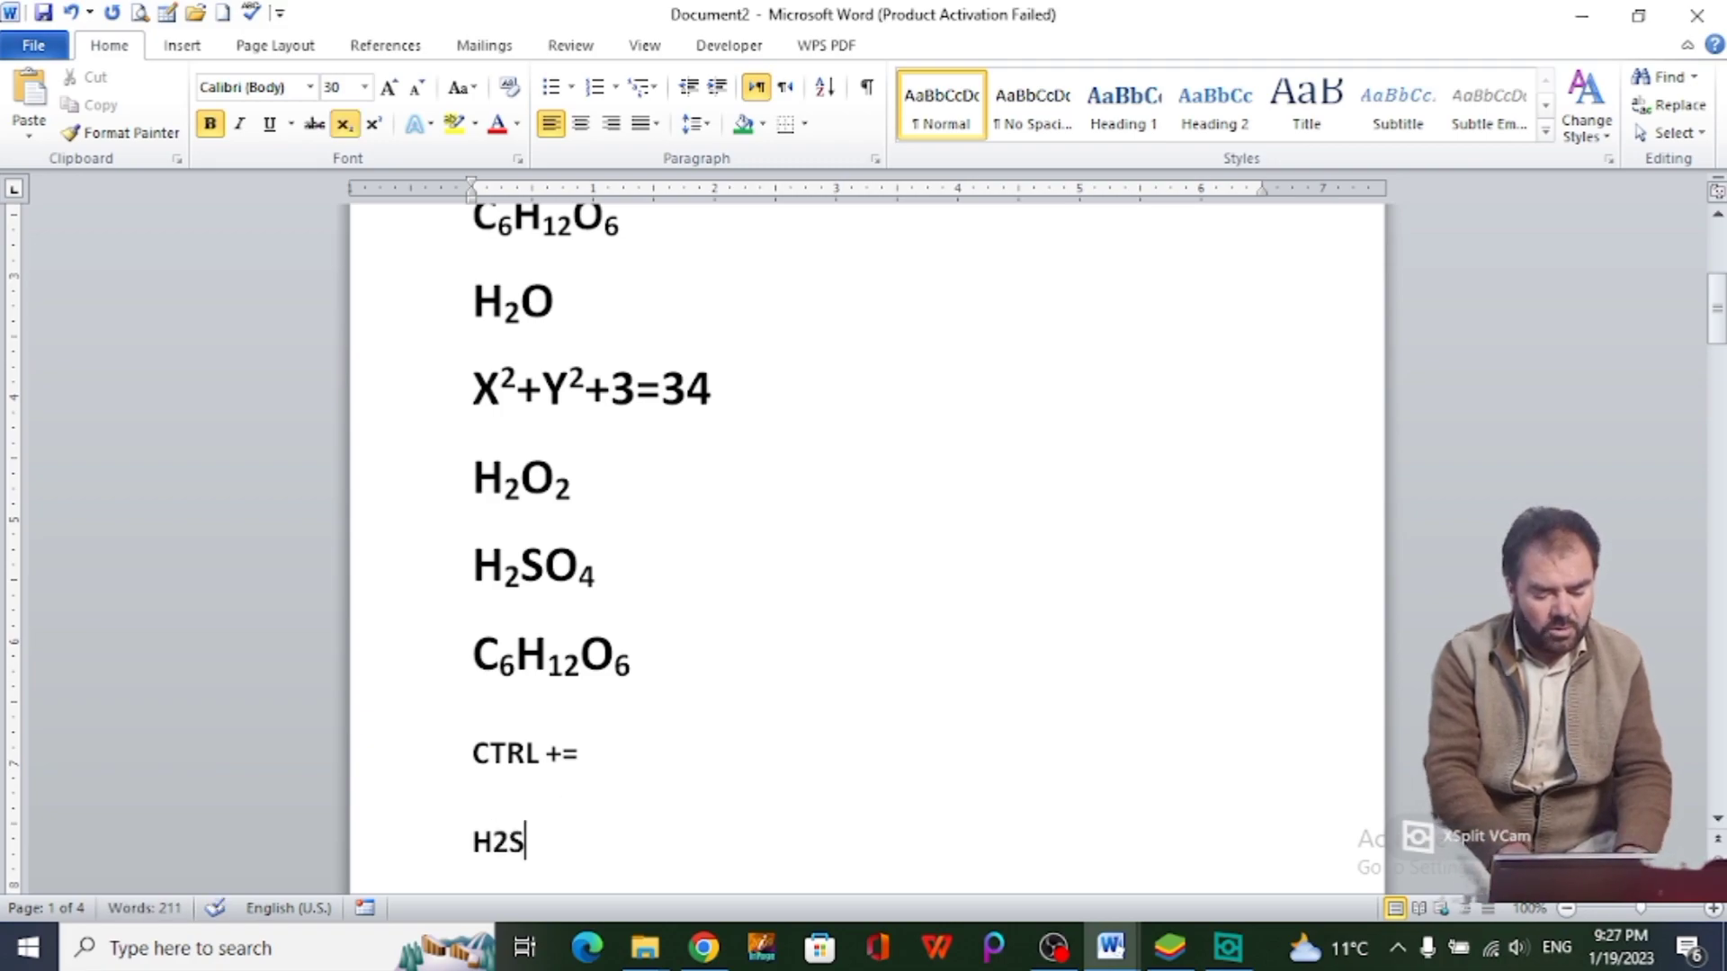
type("O4")
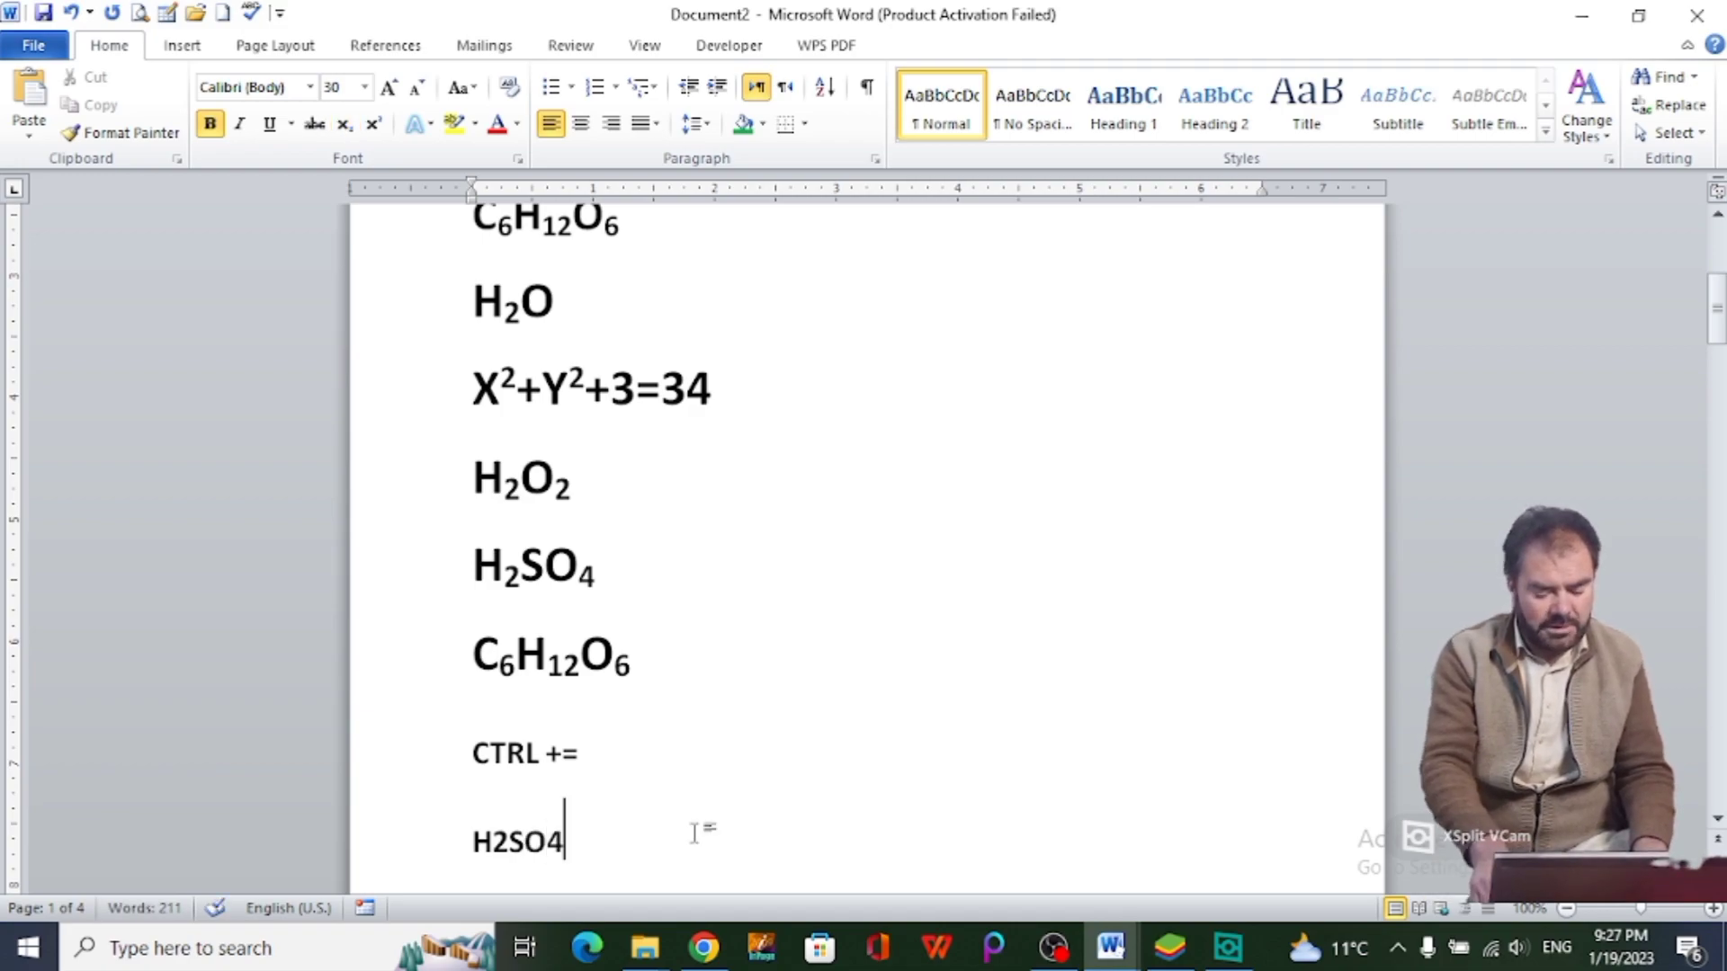
type(" H")
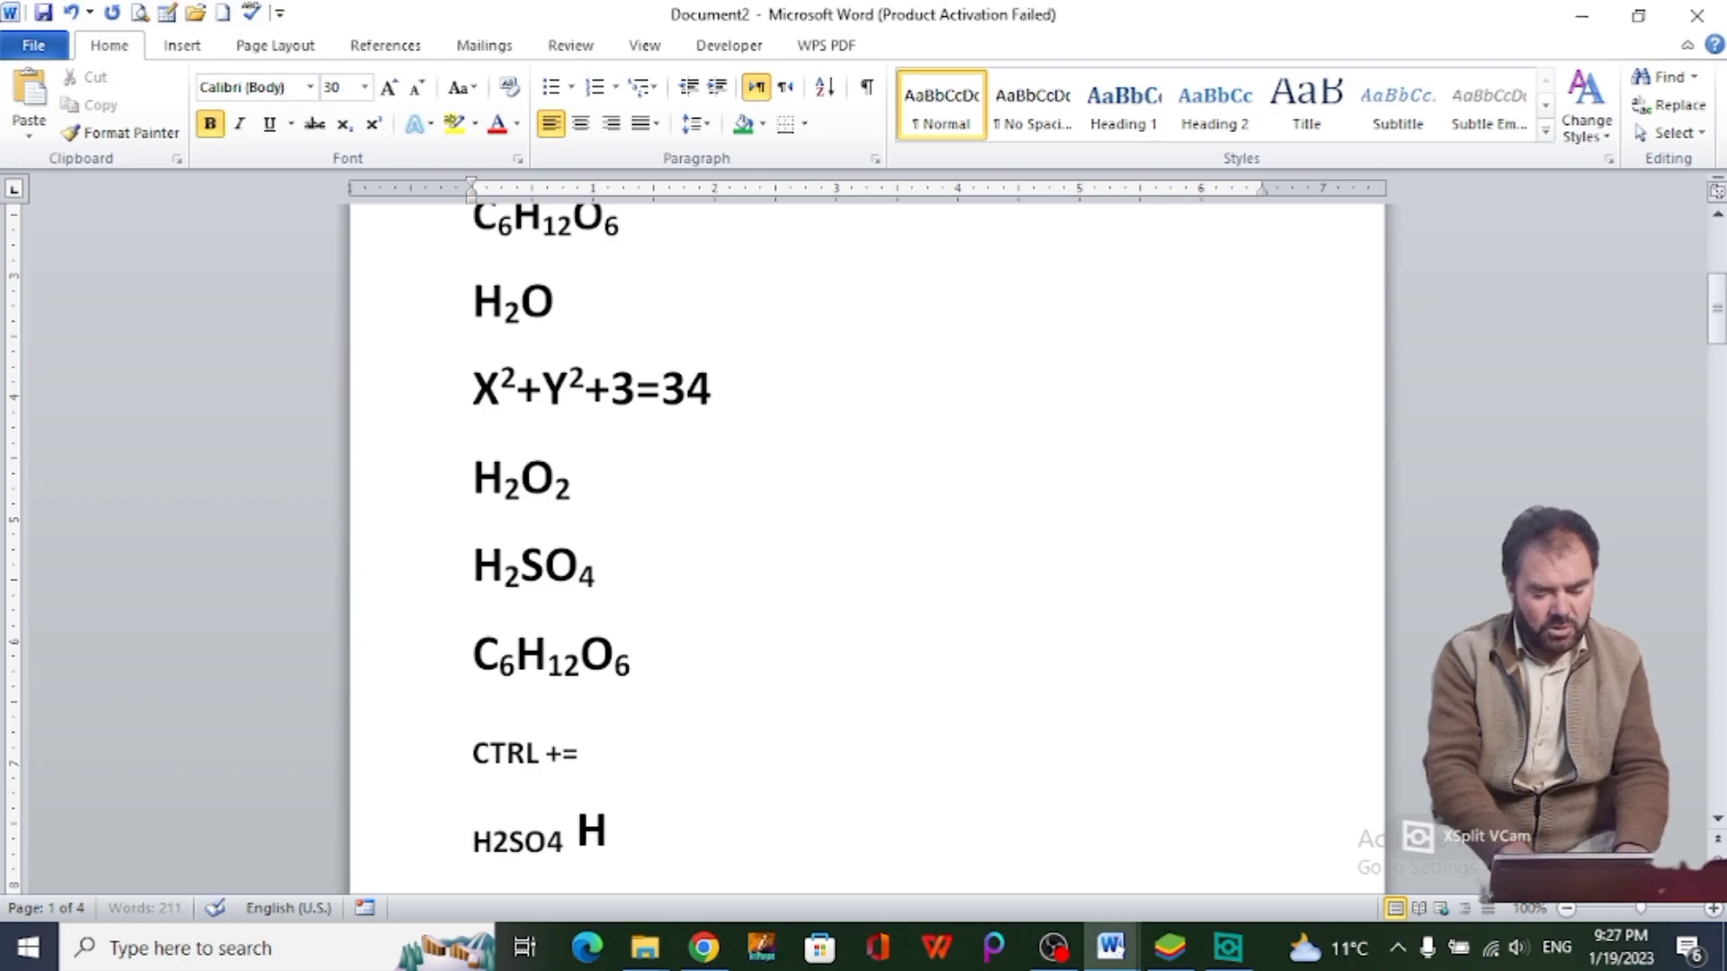
type("2SO")
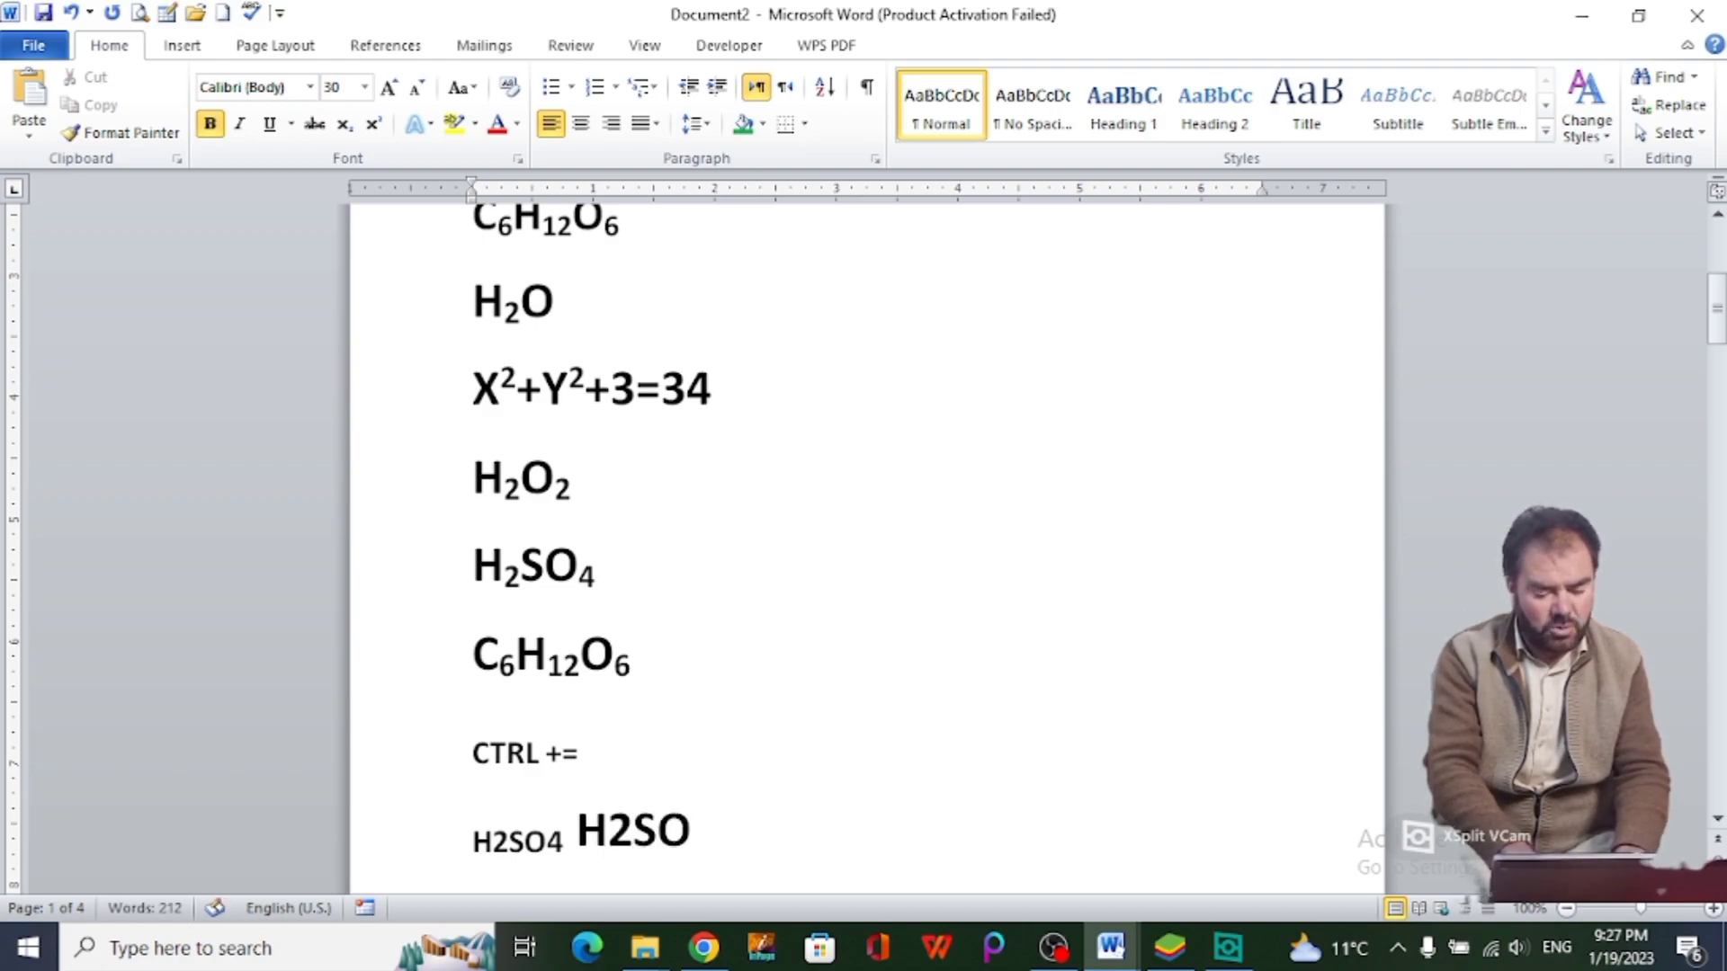
type("4")
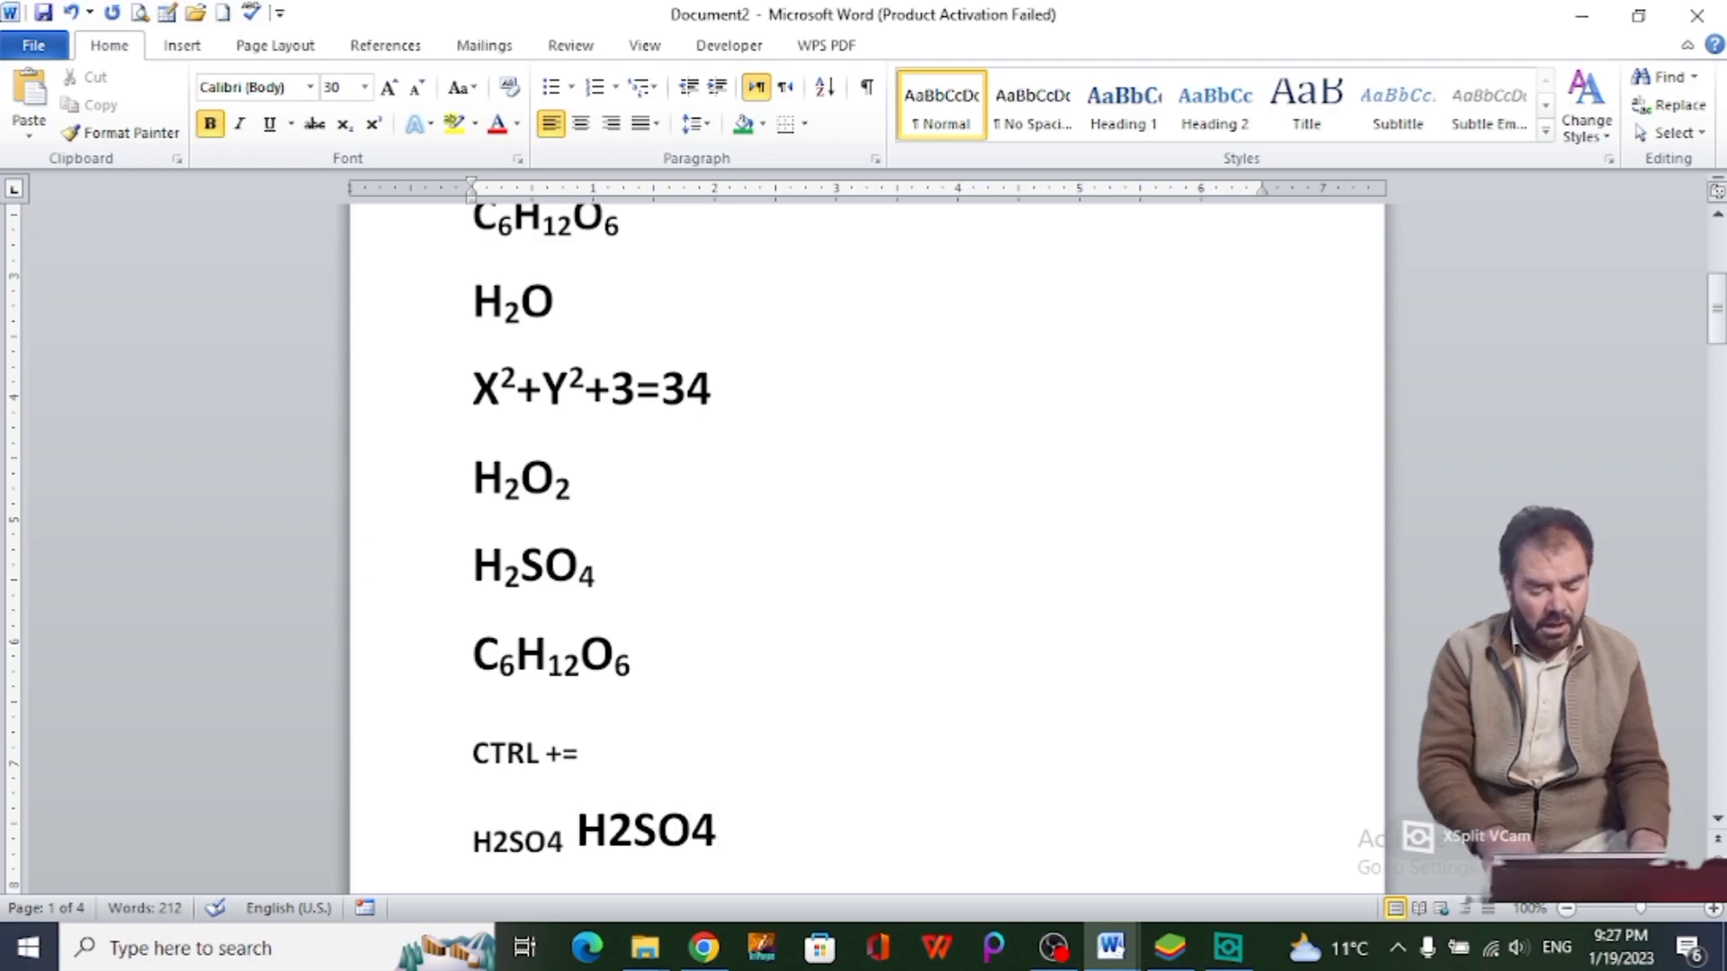
Step: Format the 2 and the 4 in the full-size H2SO4 below "CTRL +=" as subscript
left_click_drag(608, 826, 632, 839)
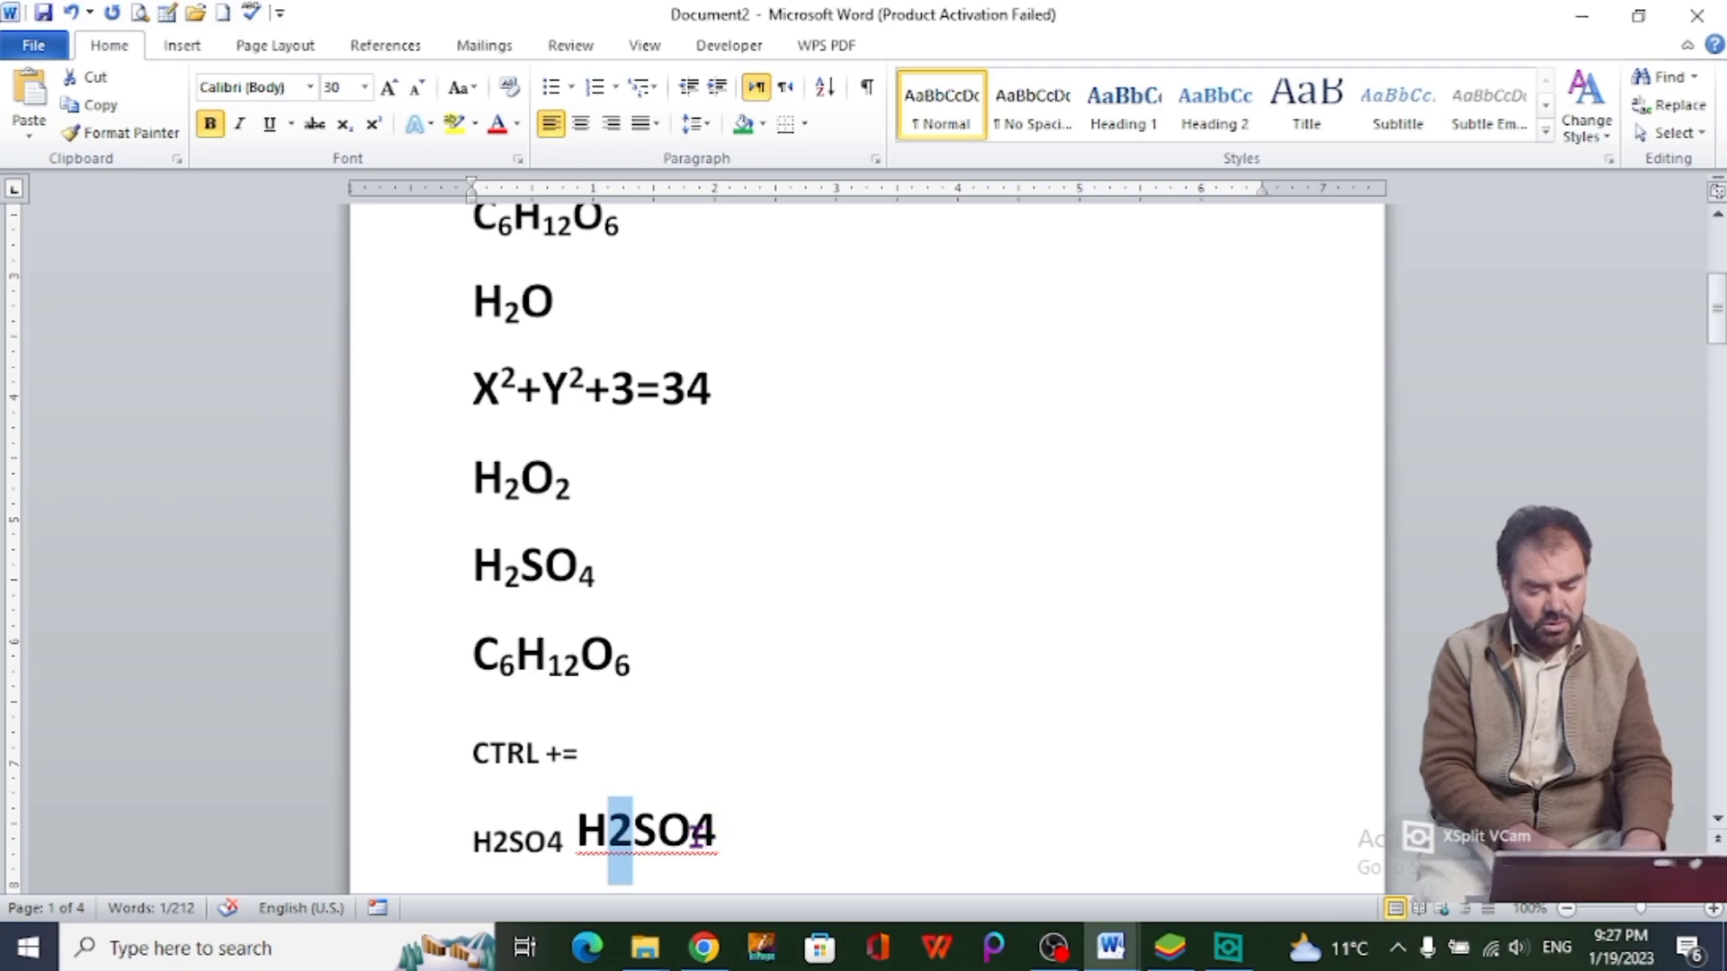
left_click_drag(691, 829, 715, 832)
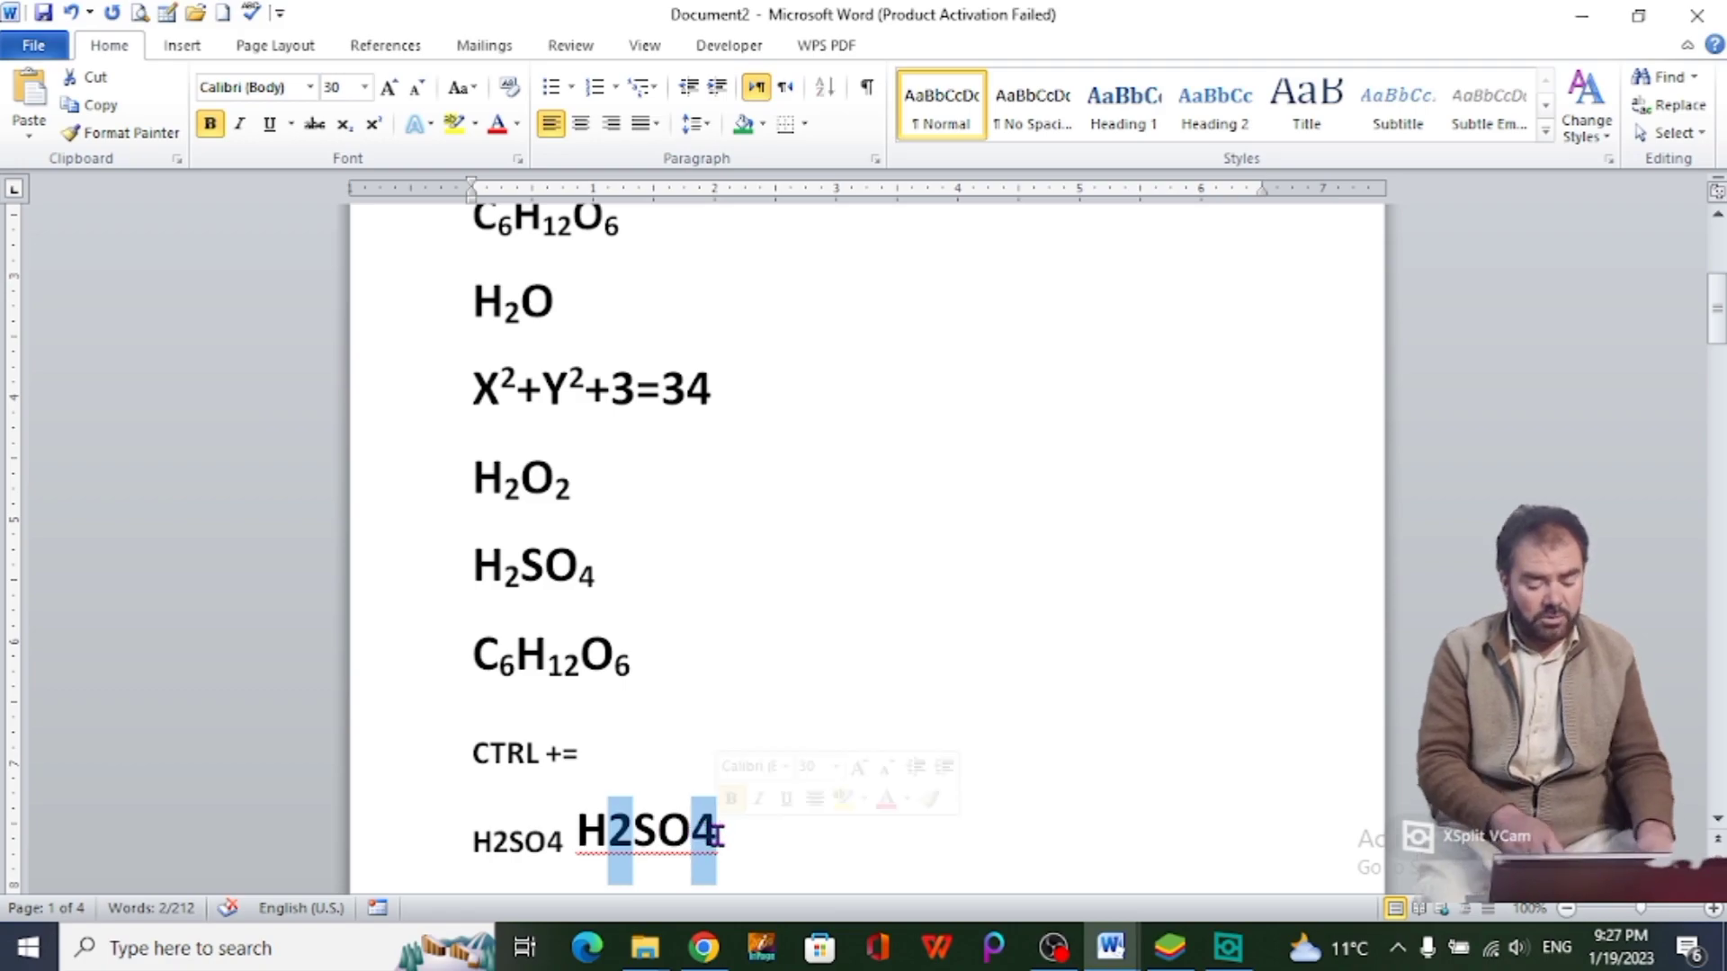
key("ctrl+equal")
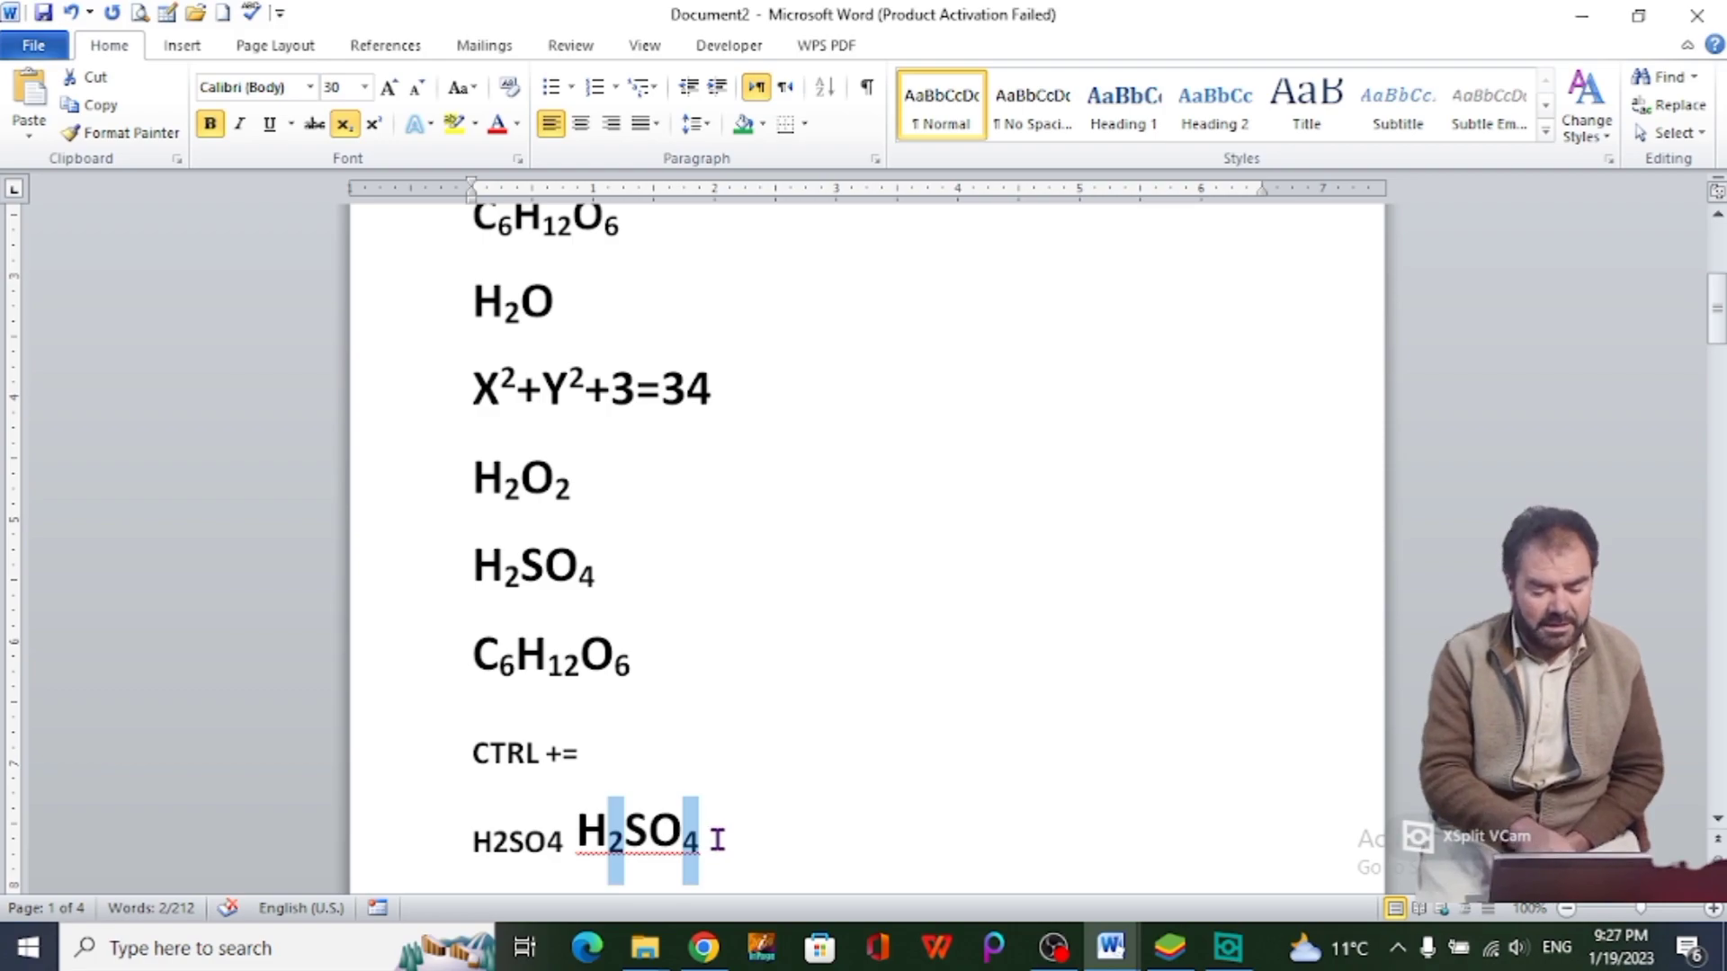
Step: Add a line reading X2+Y2=34 in normal, non-subscript text below the H2SO4 line
left_click(717, 837)
key("Return")
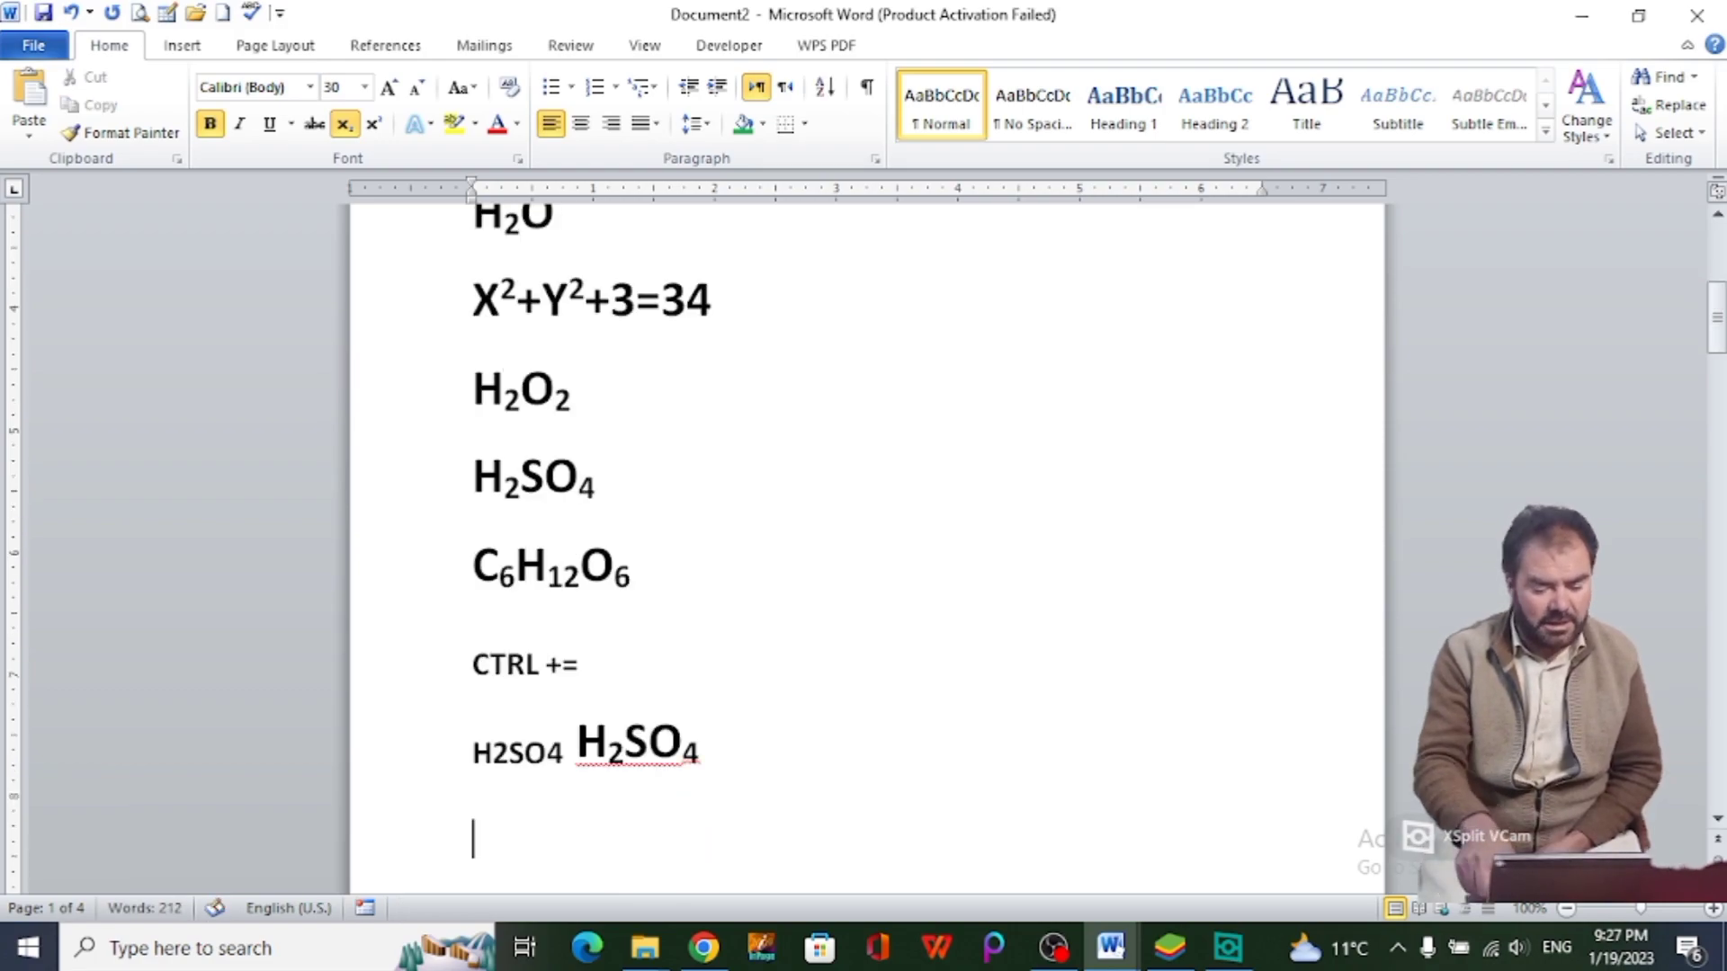
key("ctrl+equal")
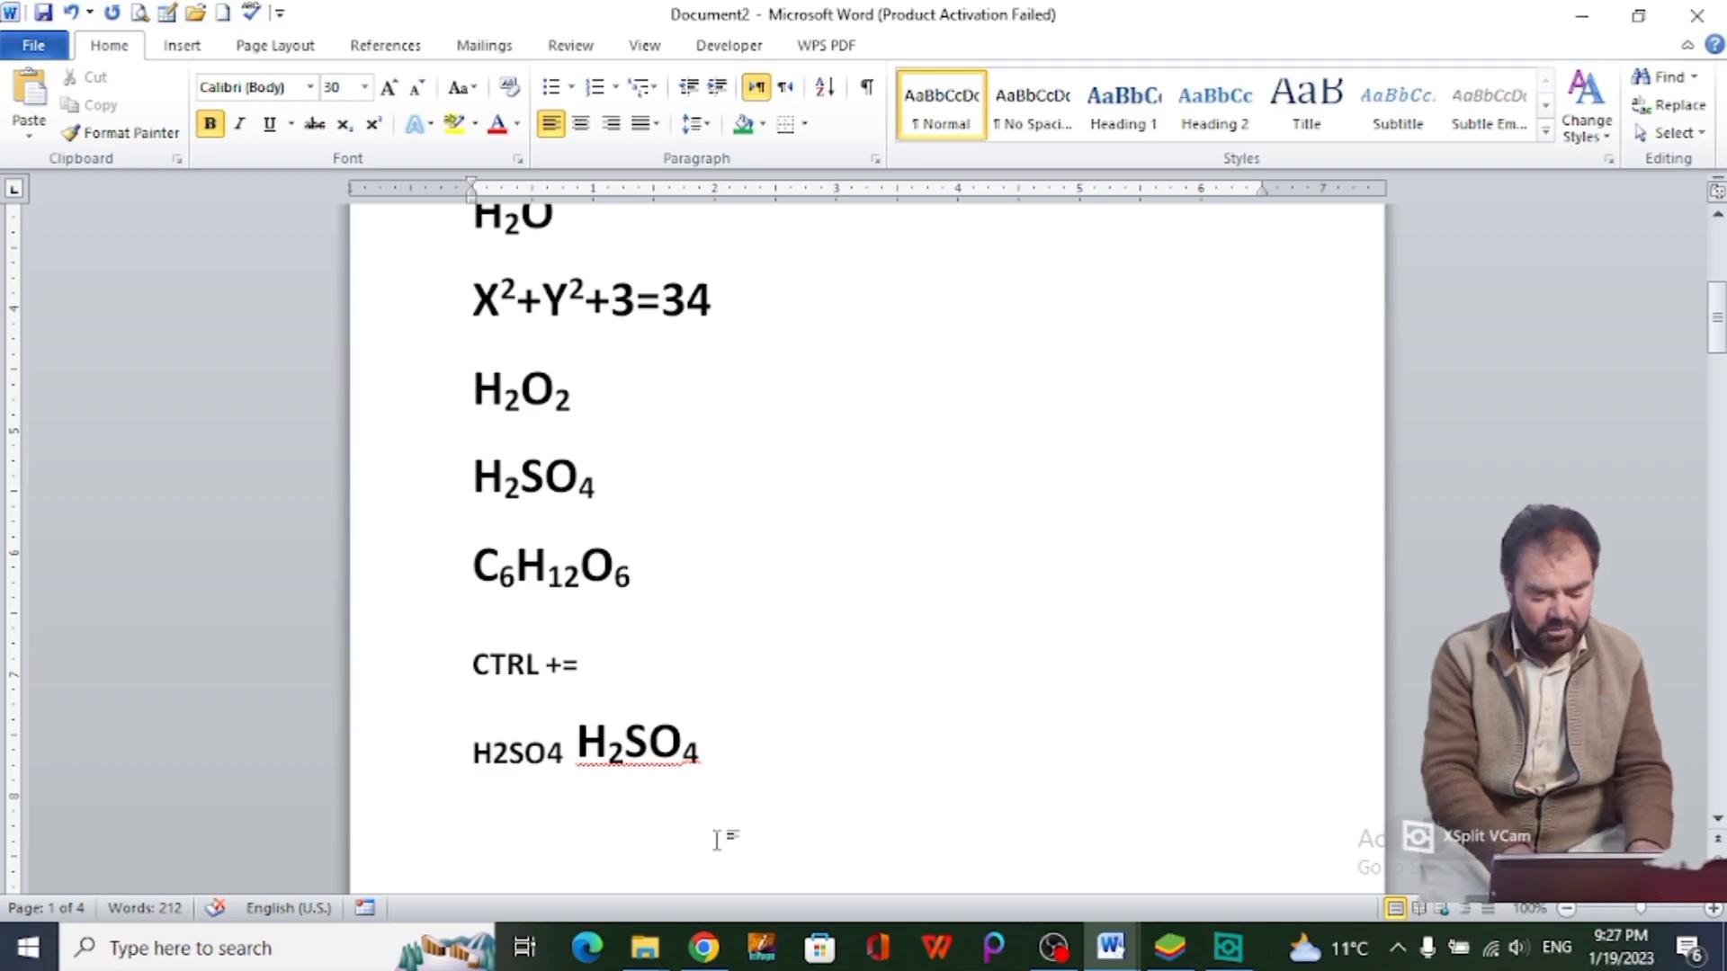
type("X2")
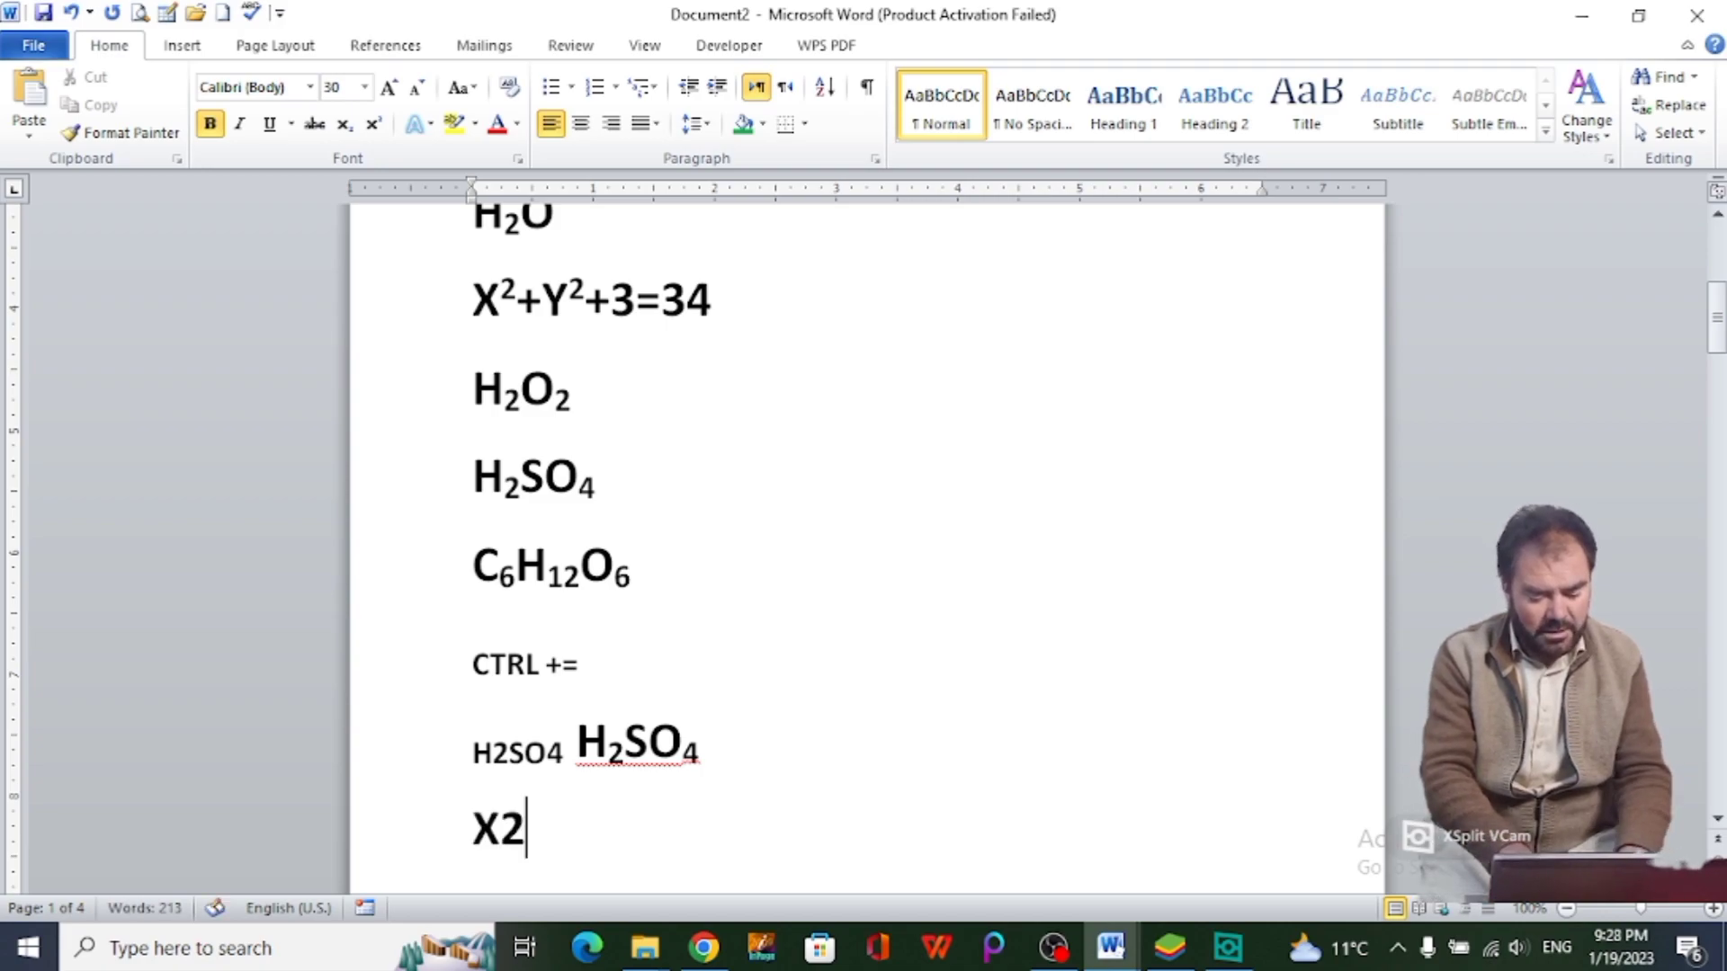
type("+Y")
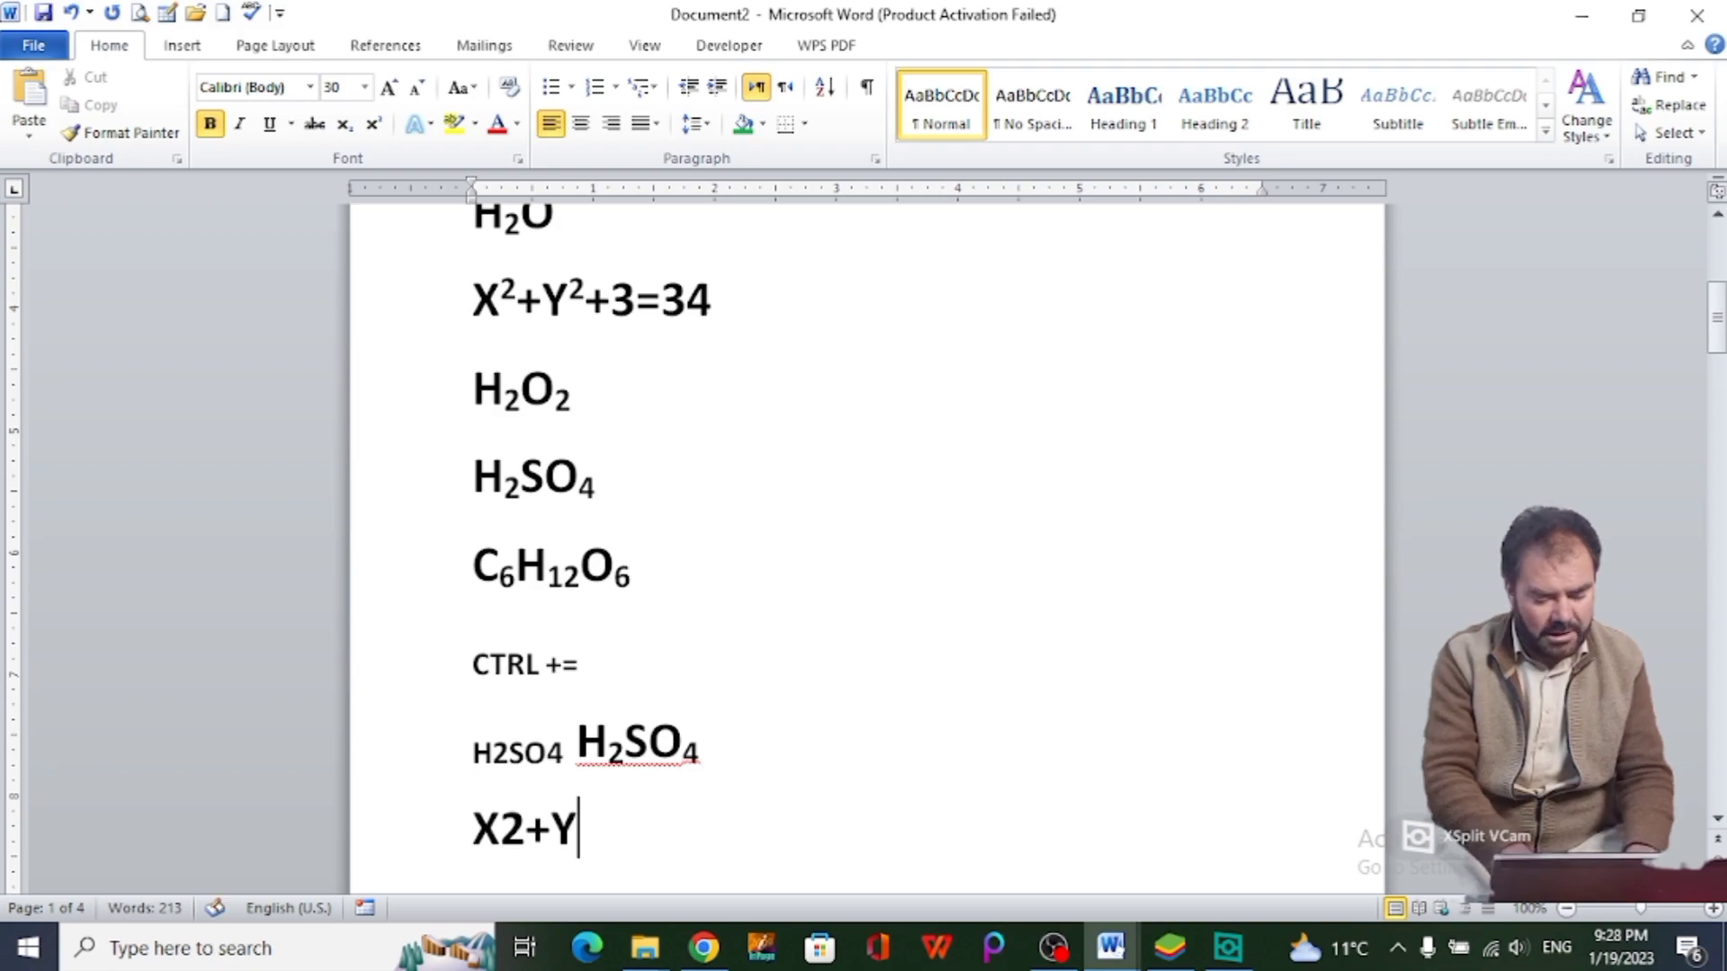
type("2=")
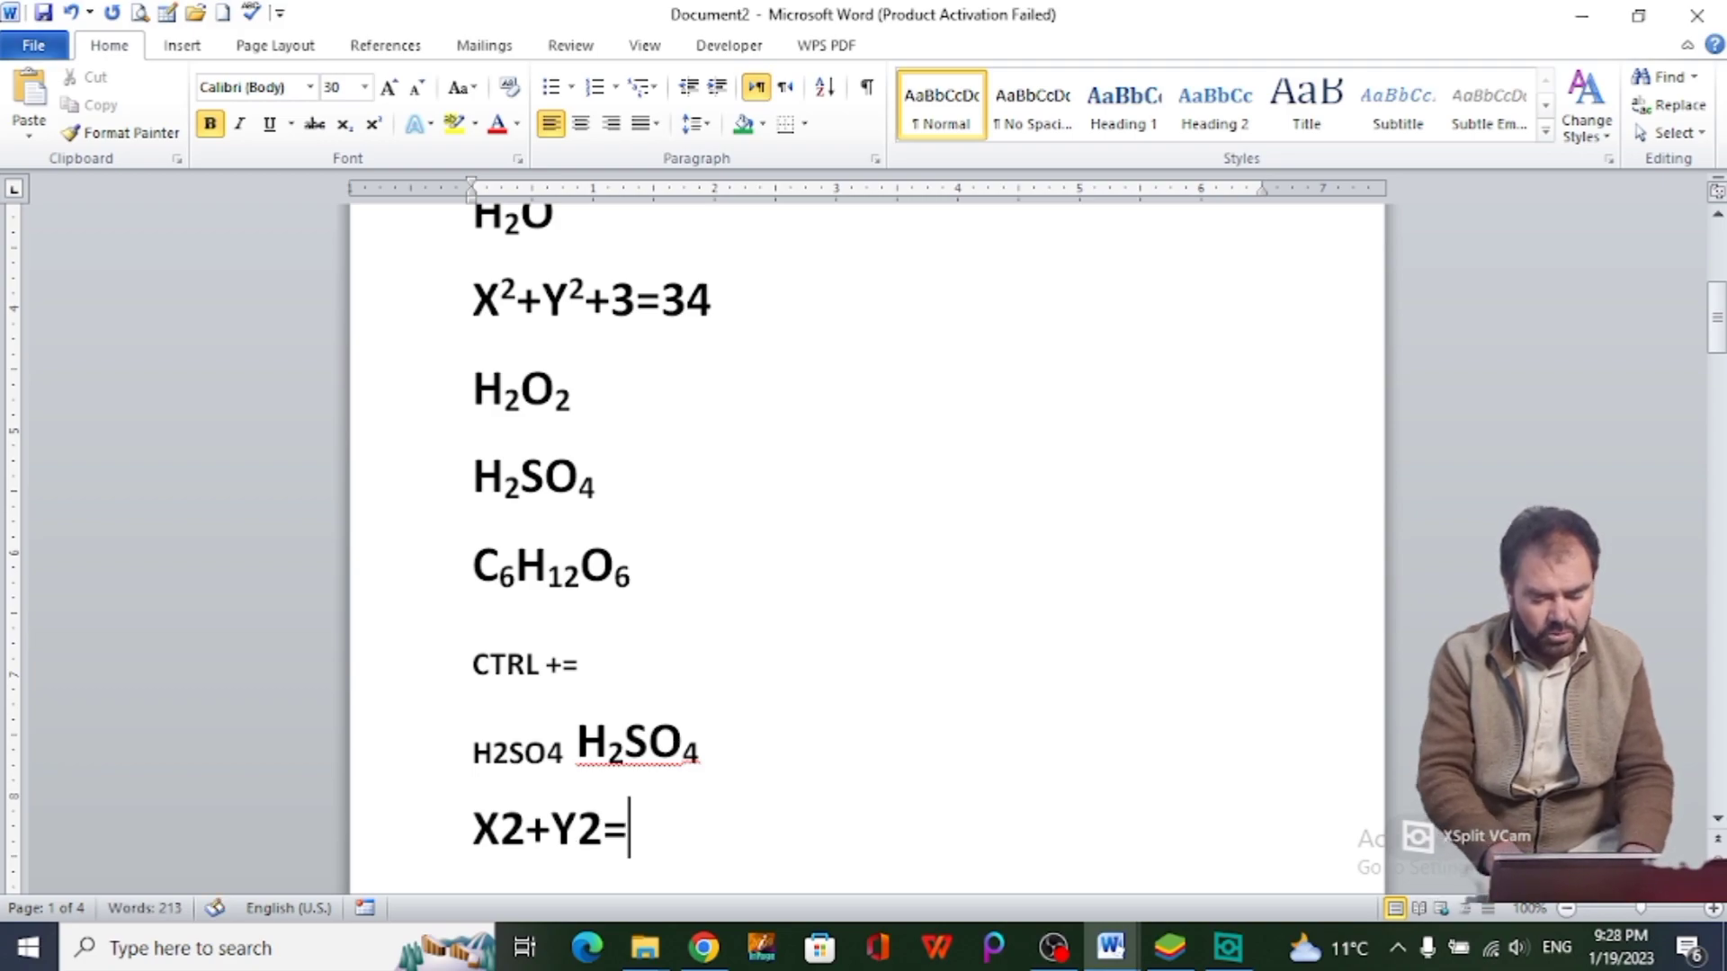
type("34")
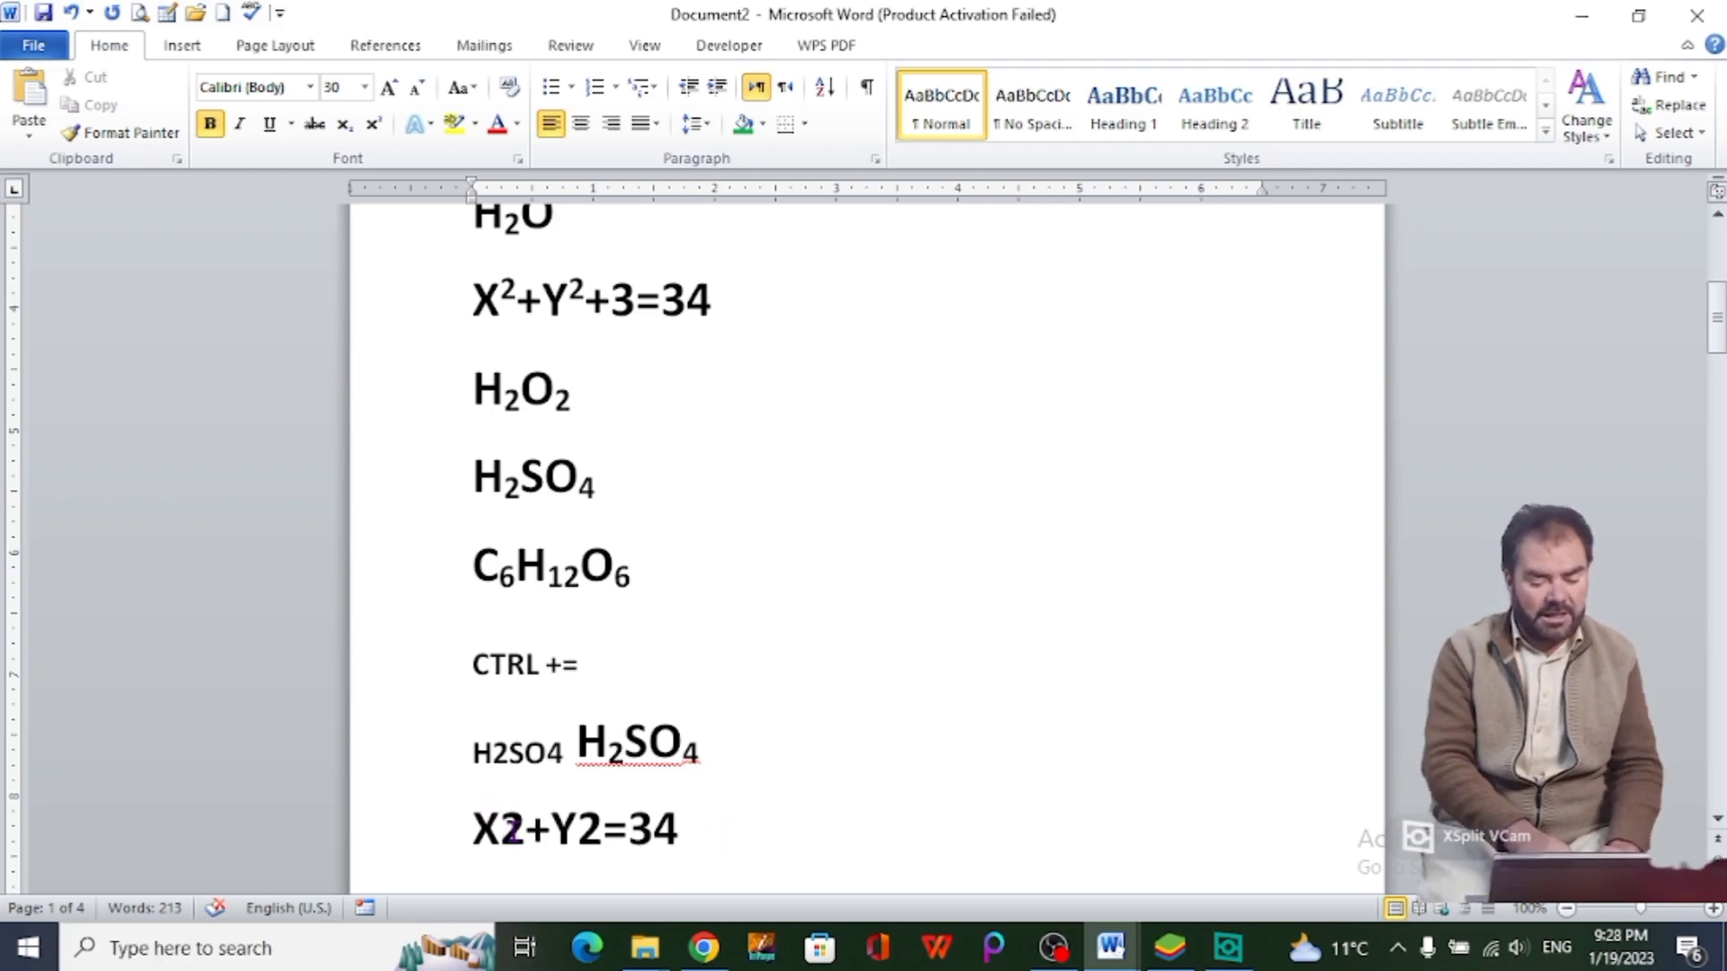
Step: Format both 2s in the new X2+Y2=34 line as superscript
left_click(519, 833)
left_click_drag(526, 833, 501, 834)
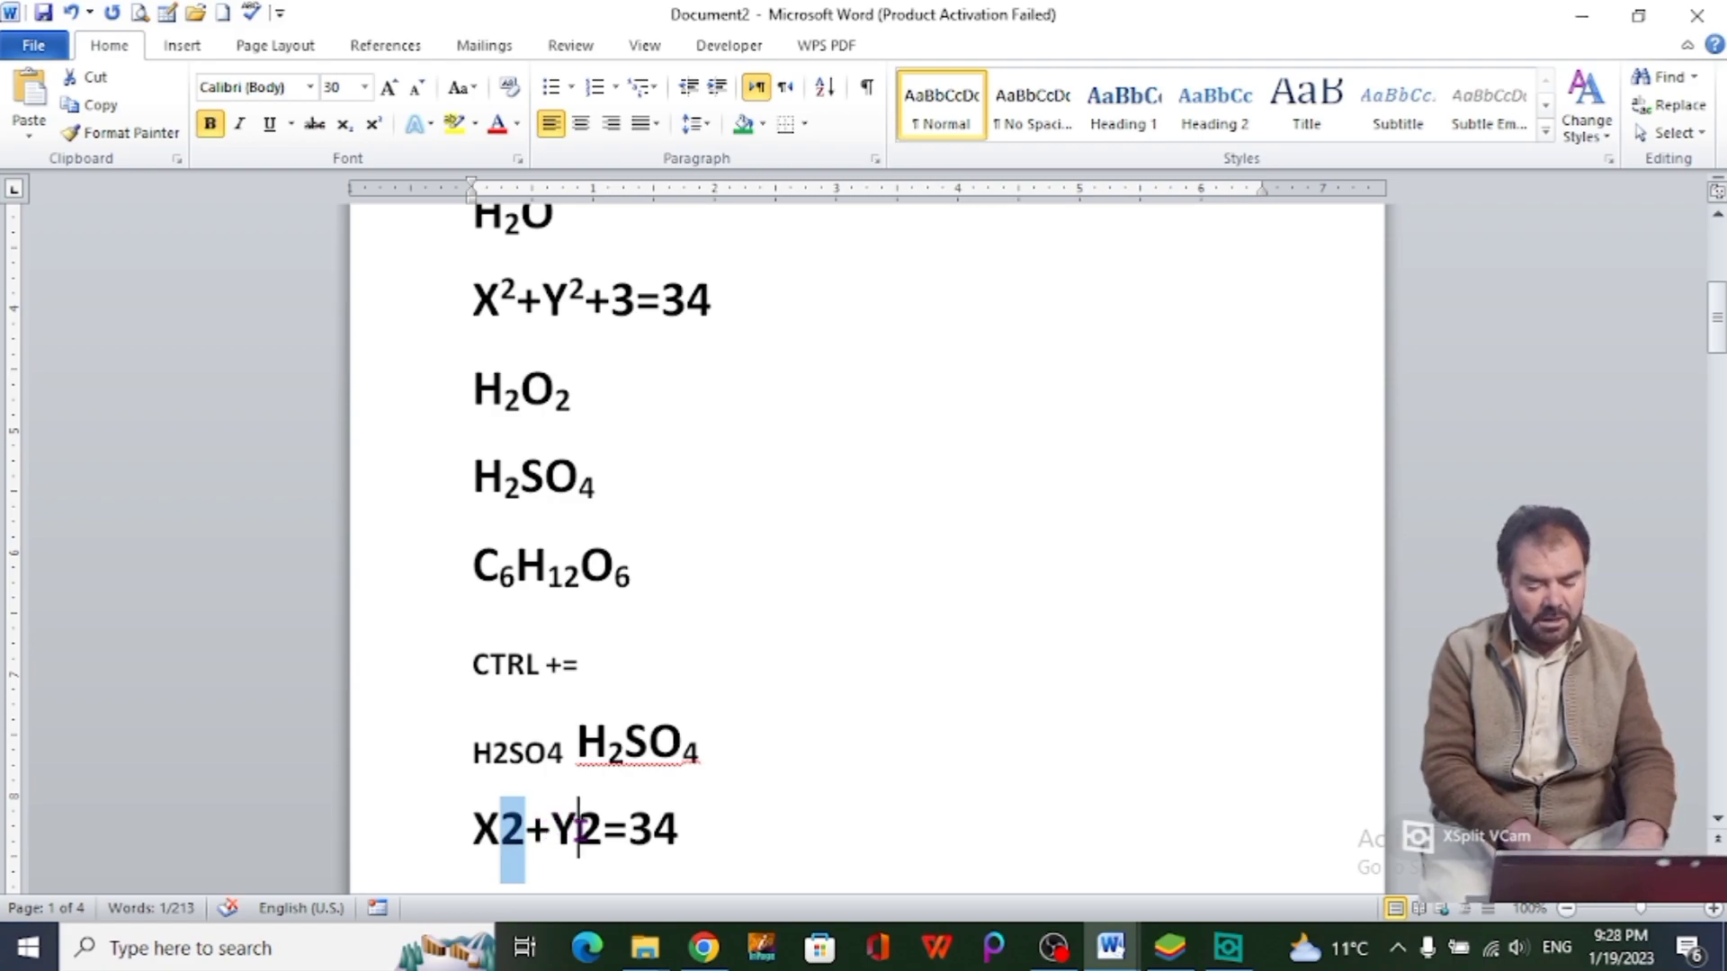
left_click_drag(578, 827, 601, 828)
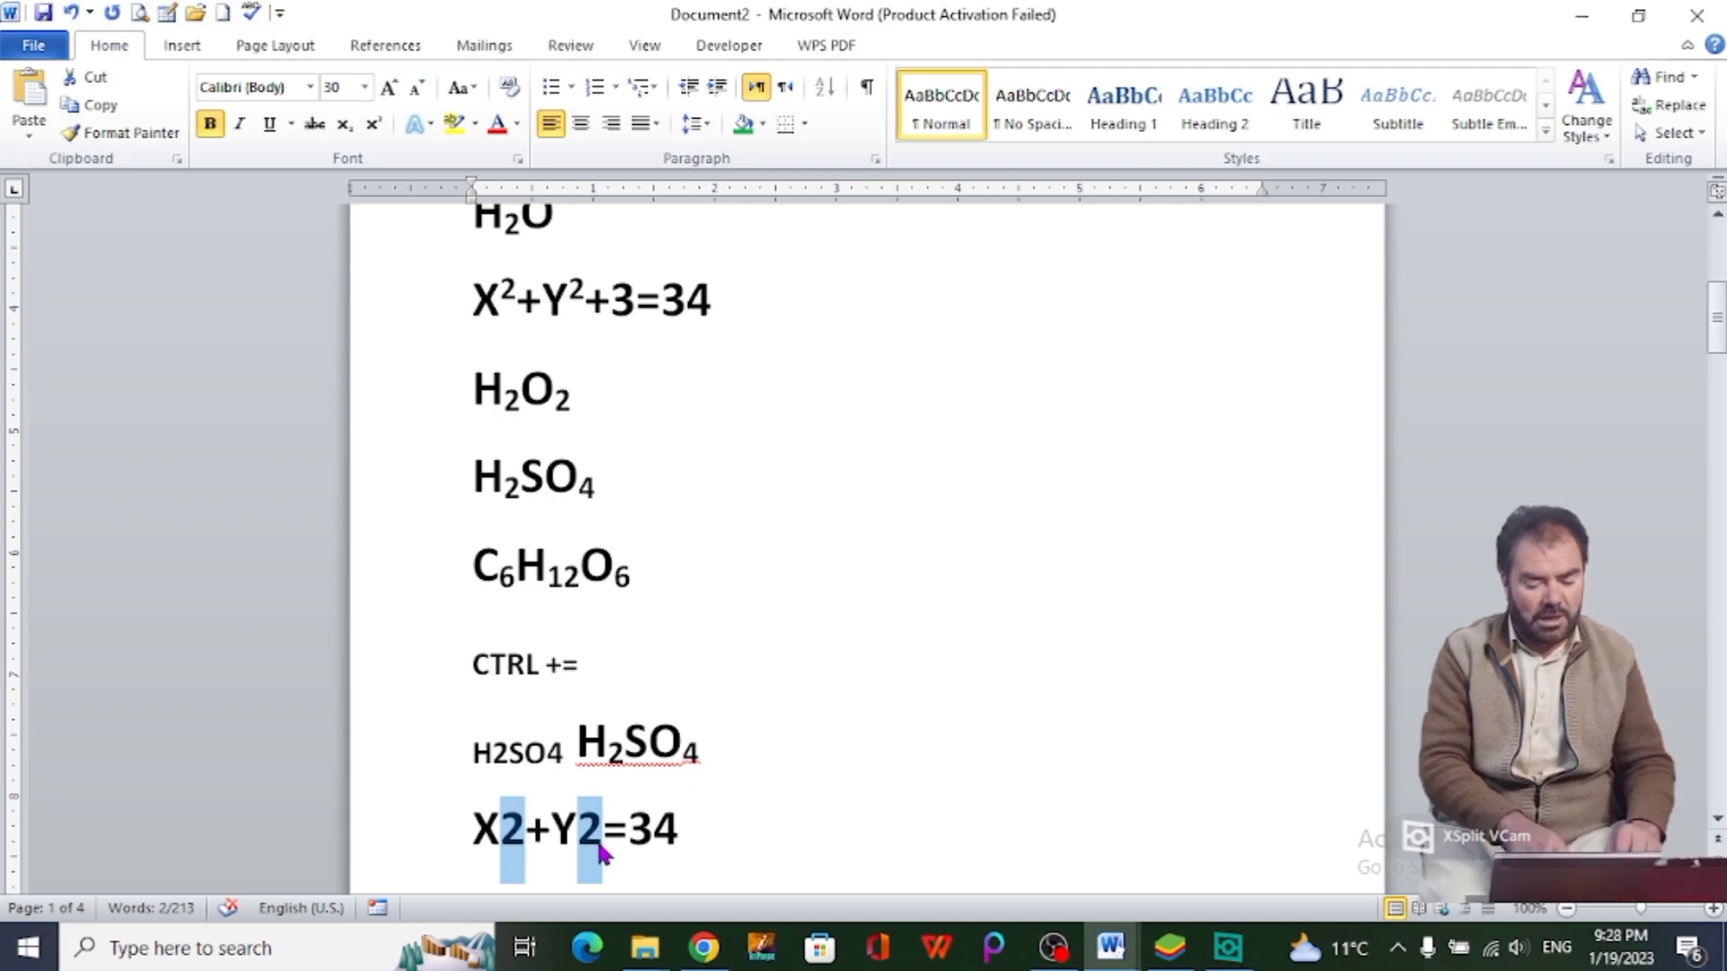
left_click(375, 124)
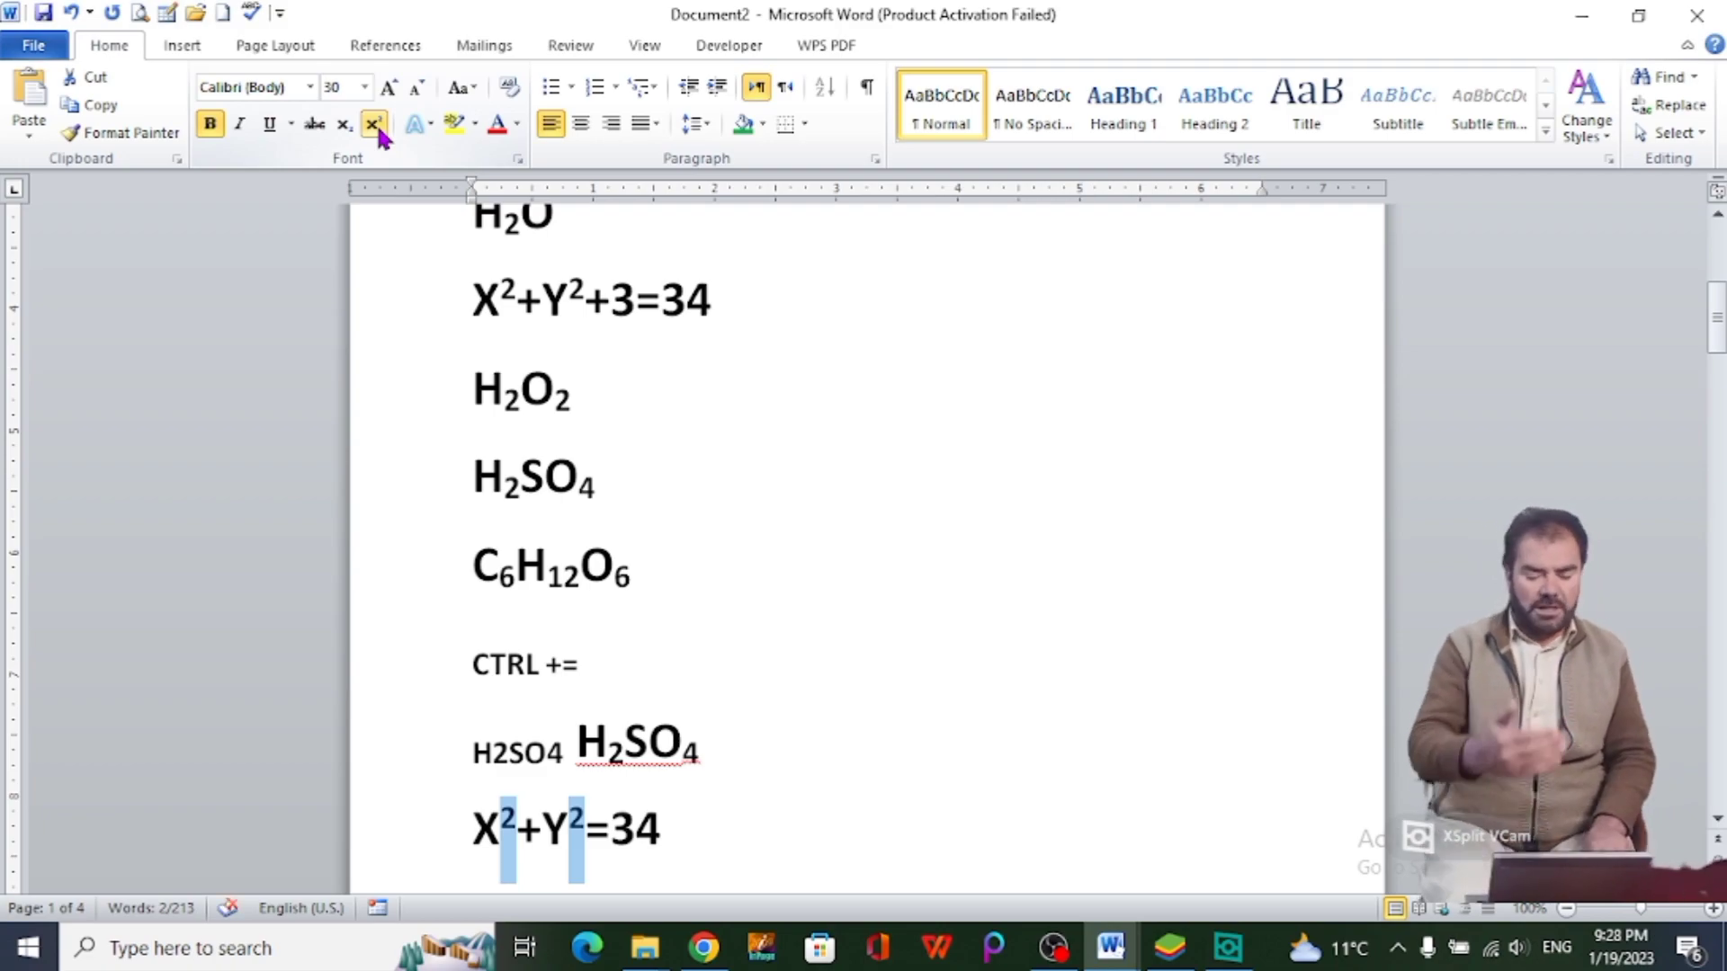
Step: Start a new line after the X2+Y2=34 equation and enter X3+Y3 in normal text
left_click(704, 829)
key("Return")
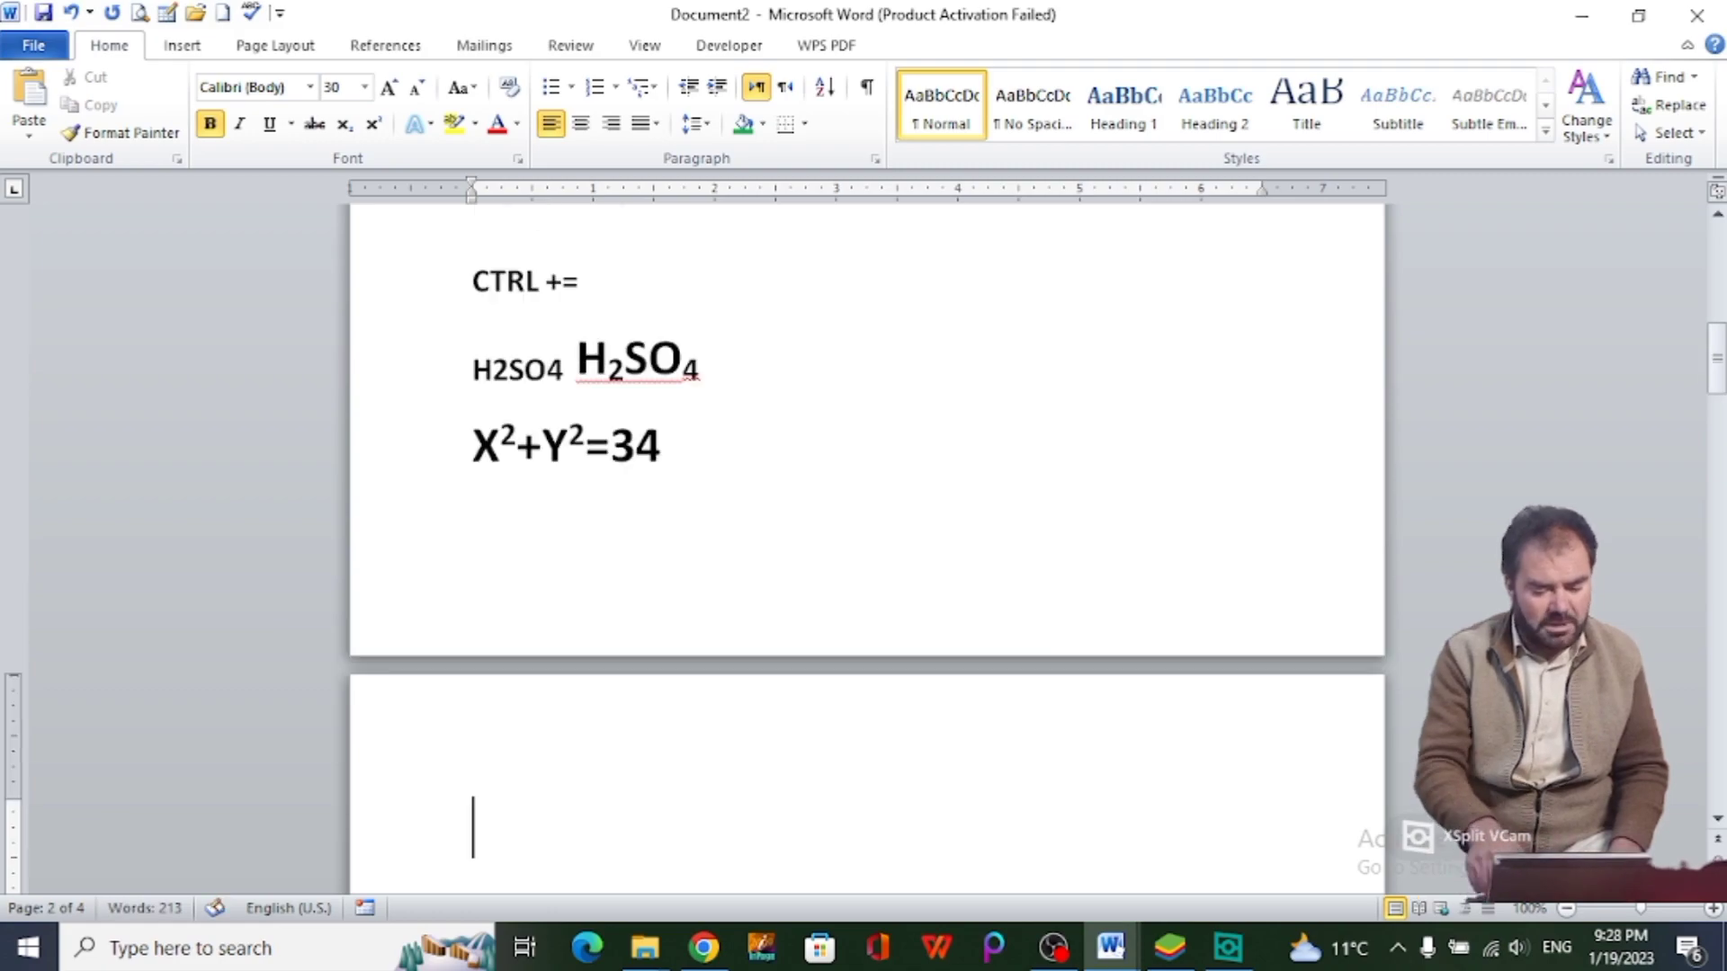
type("X")
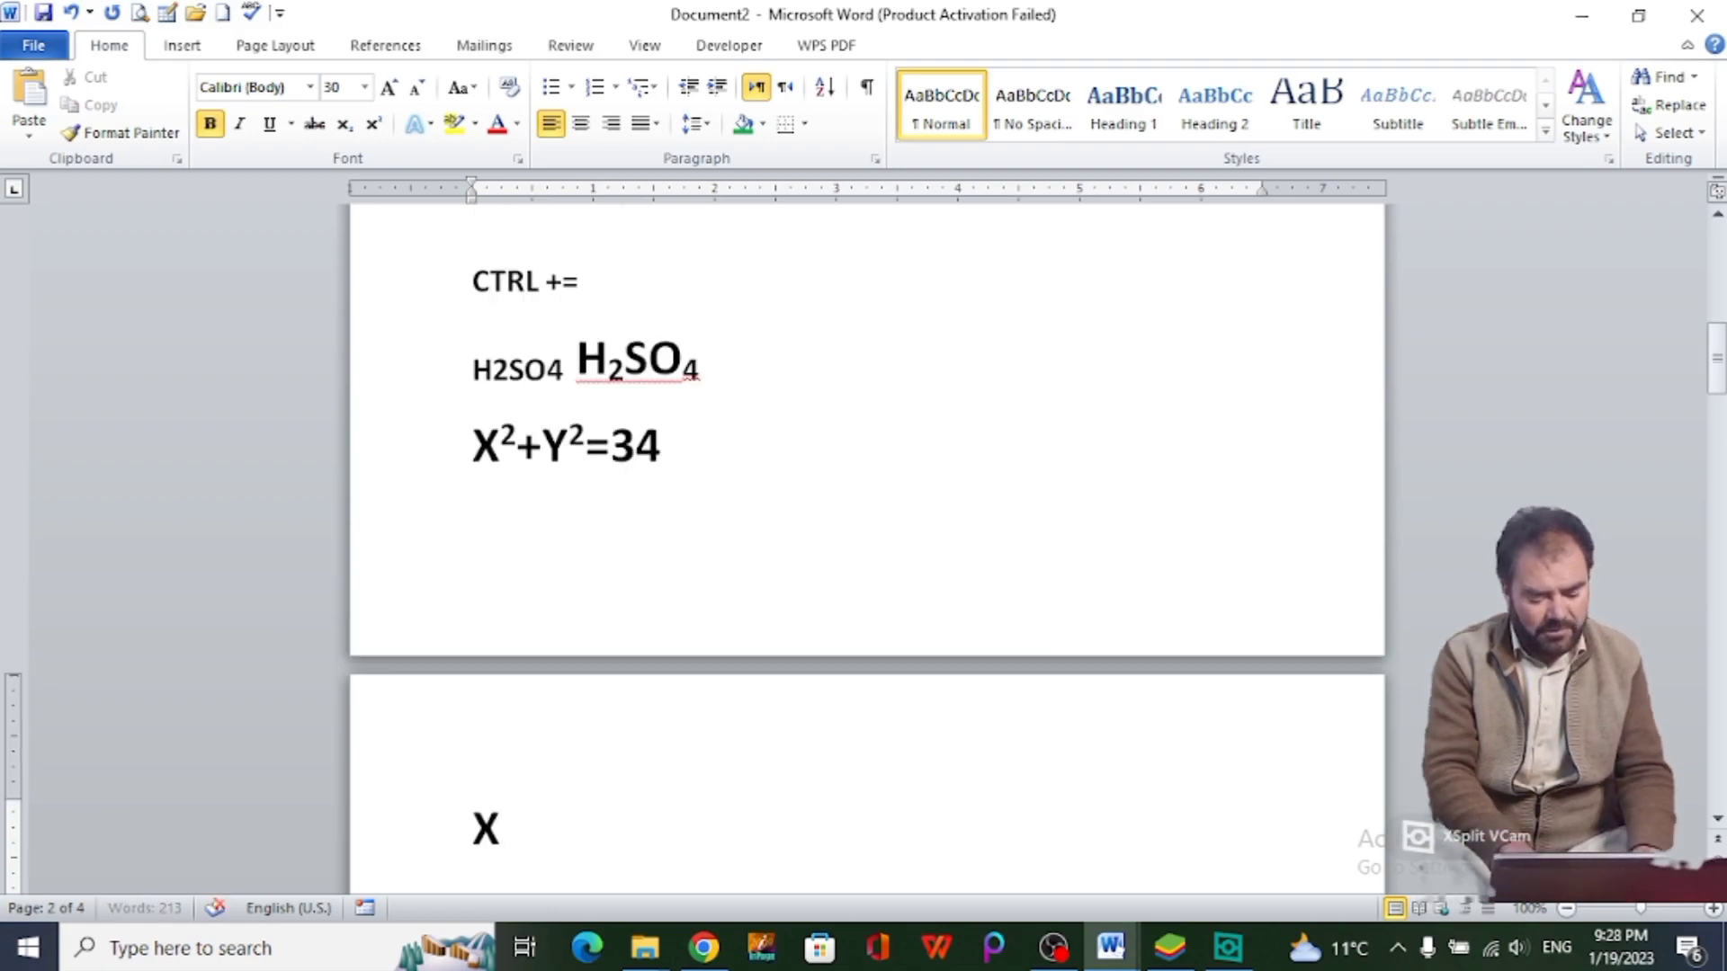
type("3+")
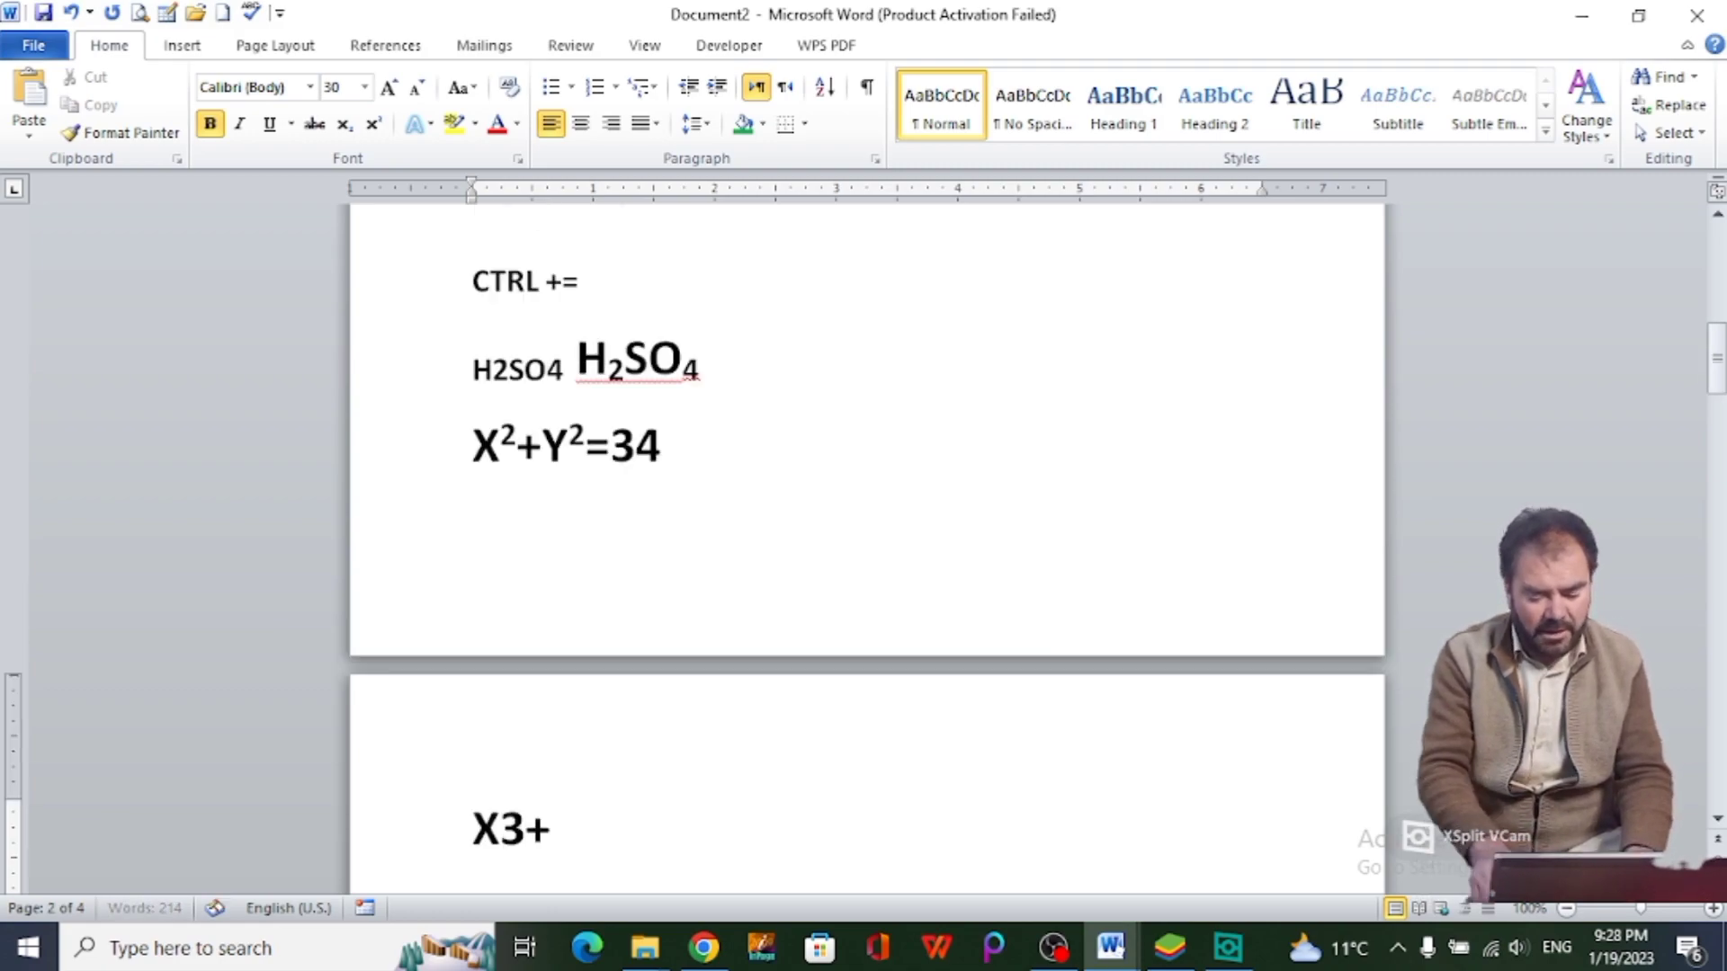
type("Y3")
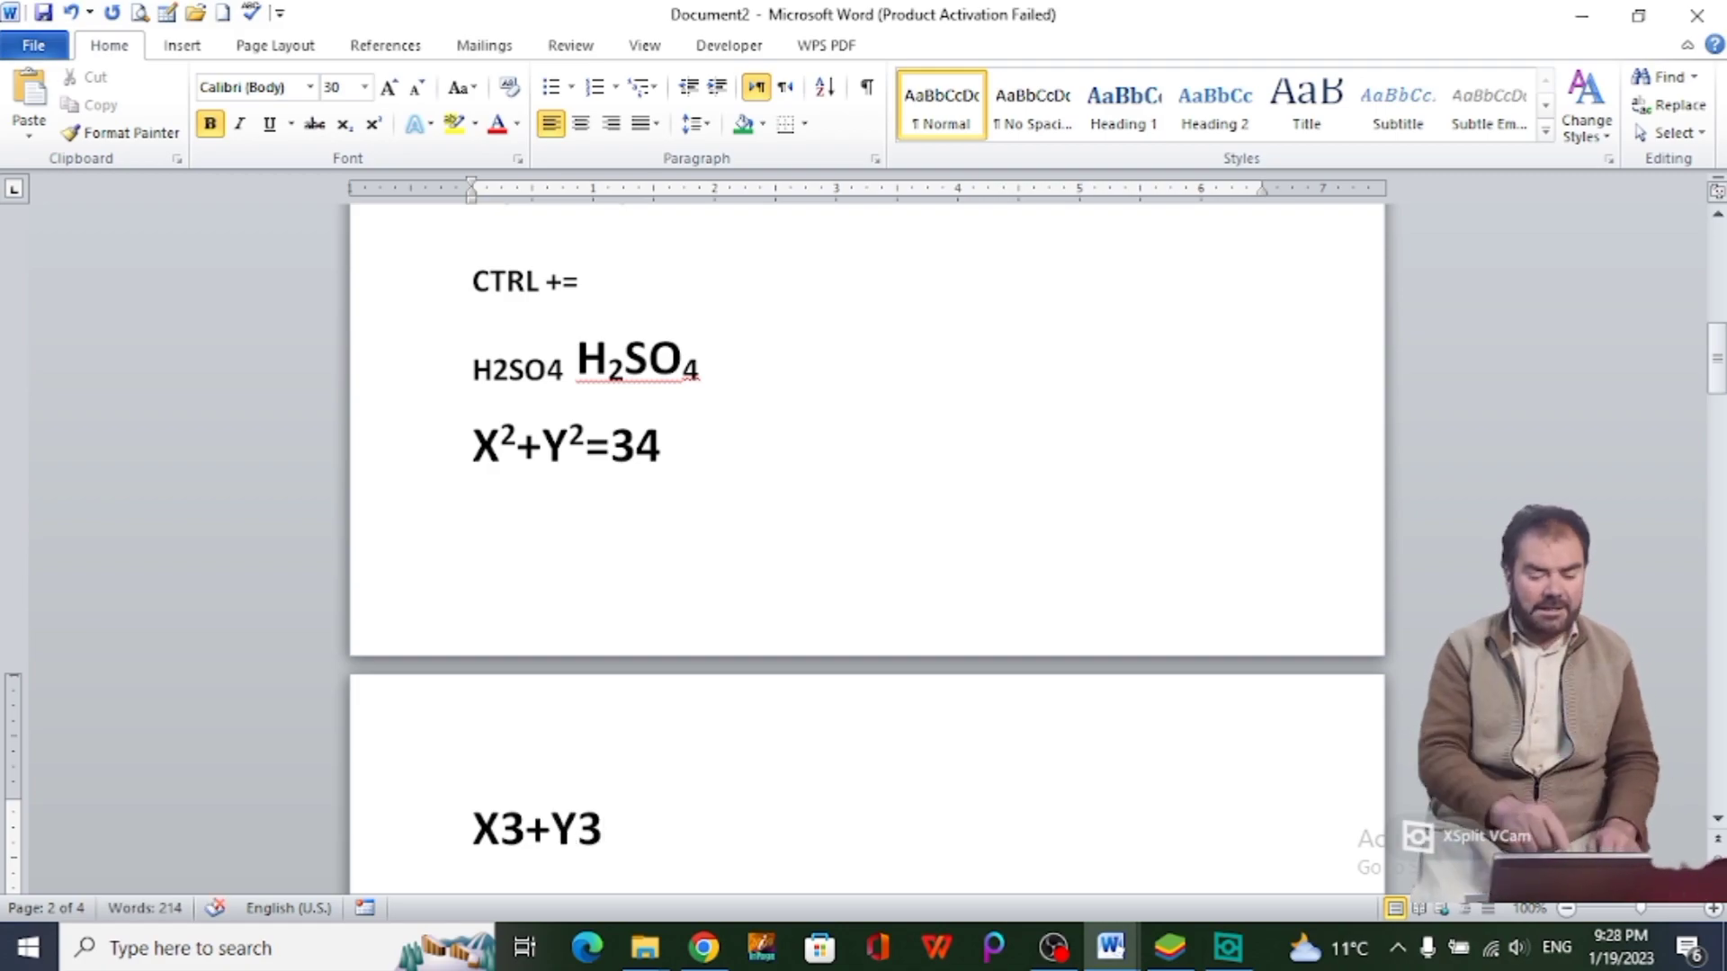
Step: Format both 3s in X3+Y3 as superscript together
left_click(501, 827)
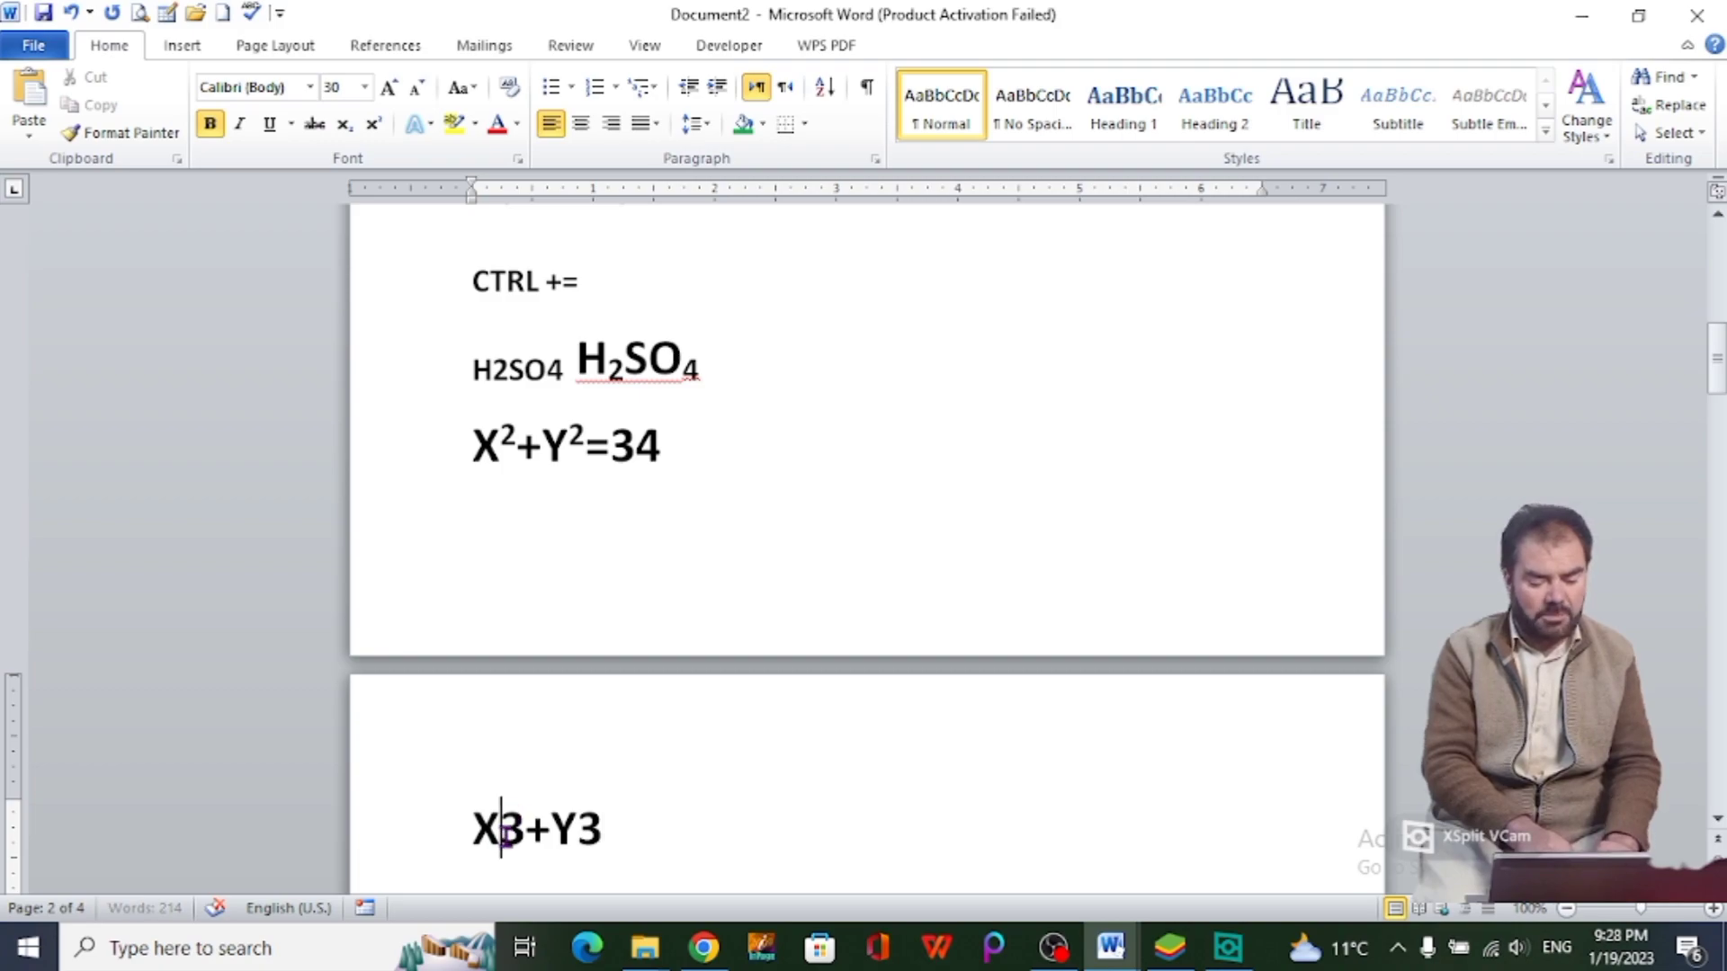
left_click_drag(501, 827, 524, 845)
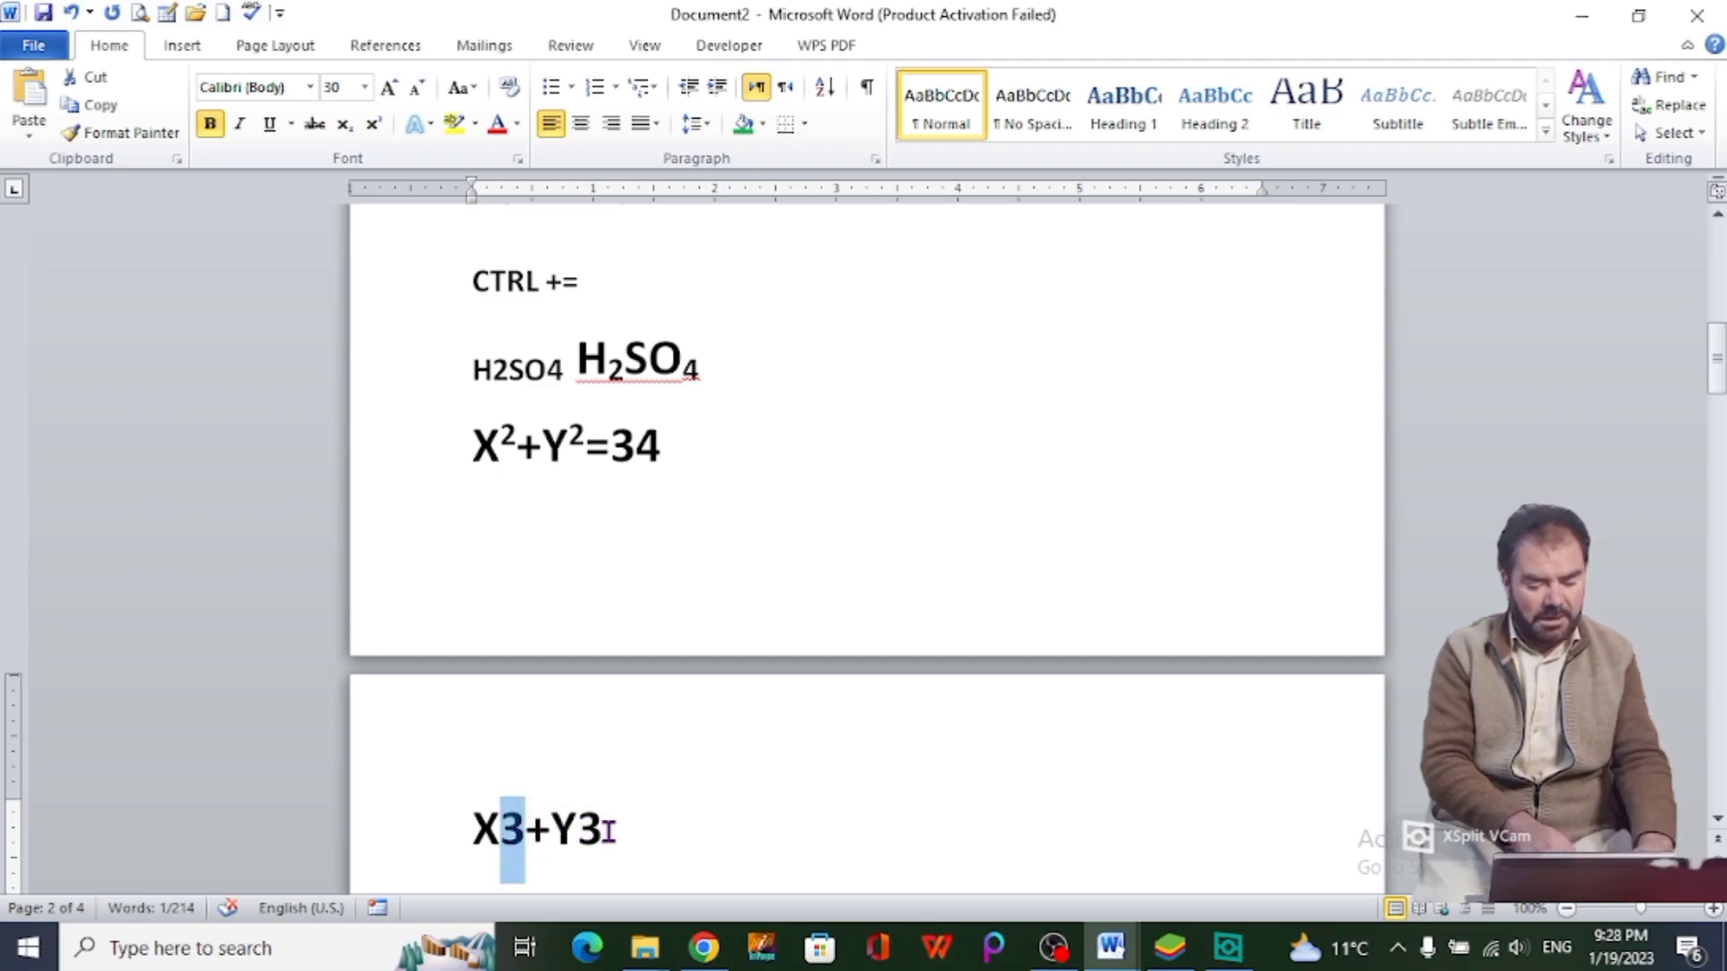
left_click_drag(605, 828, 578, 827, "ctrl")
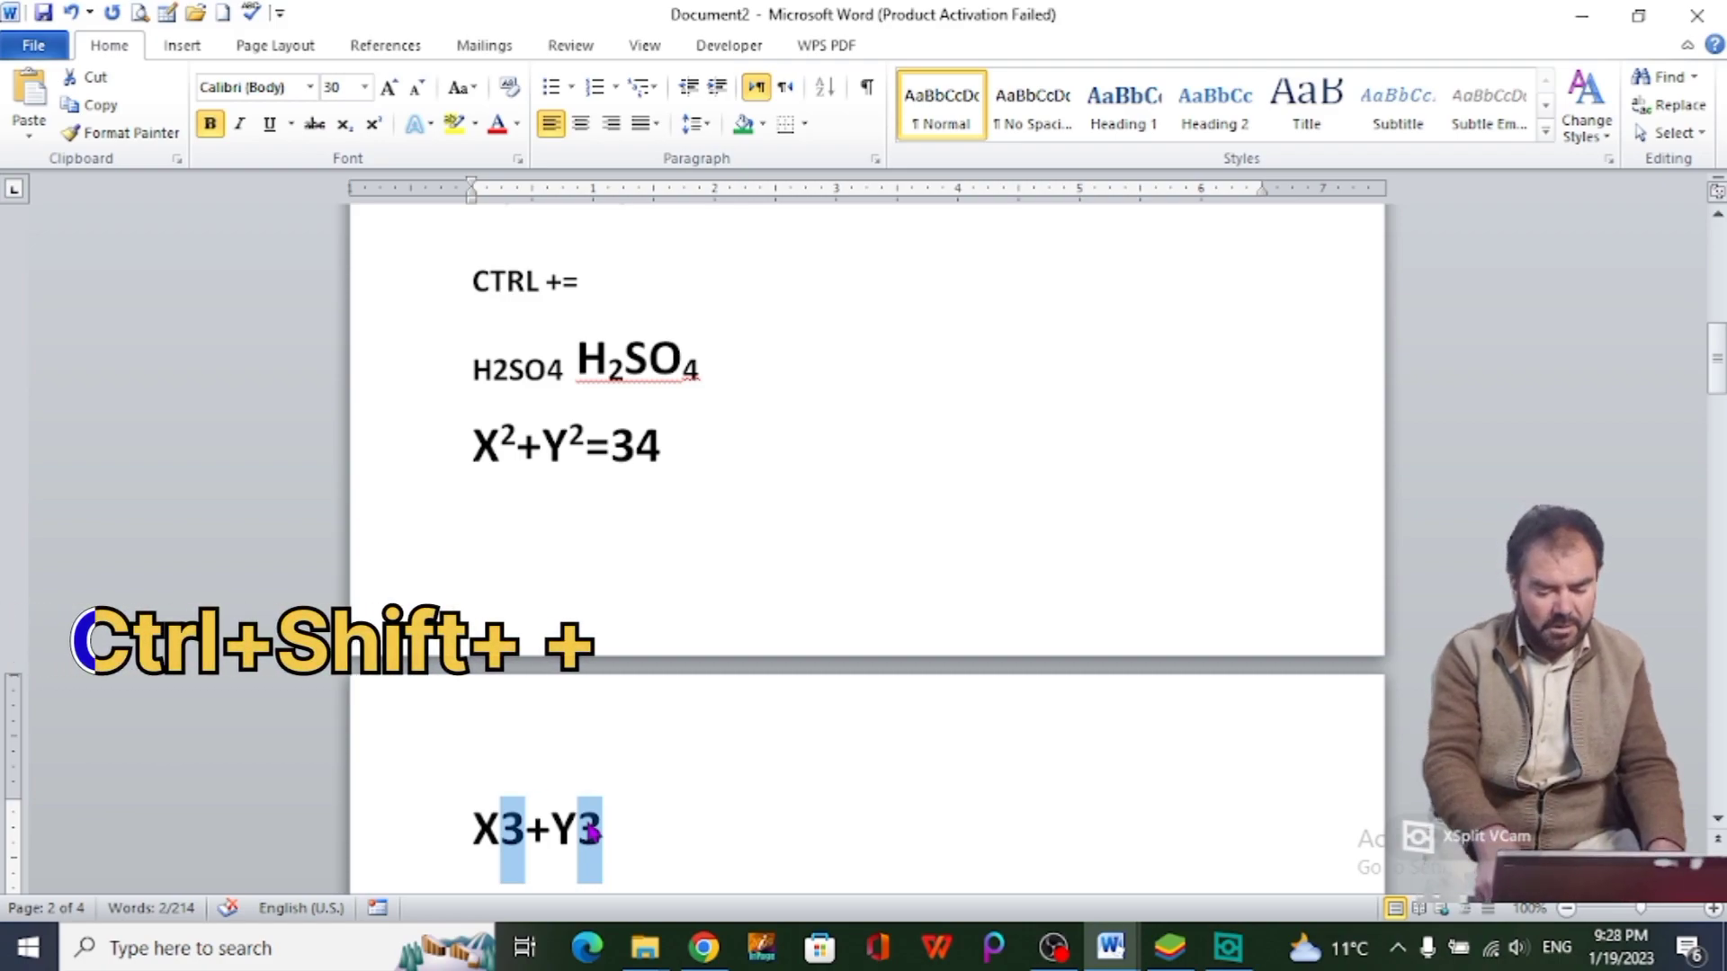
key("ctrl+shift+equal")
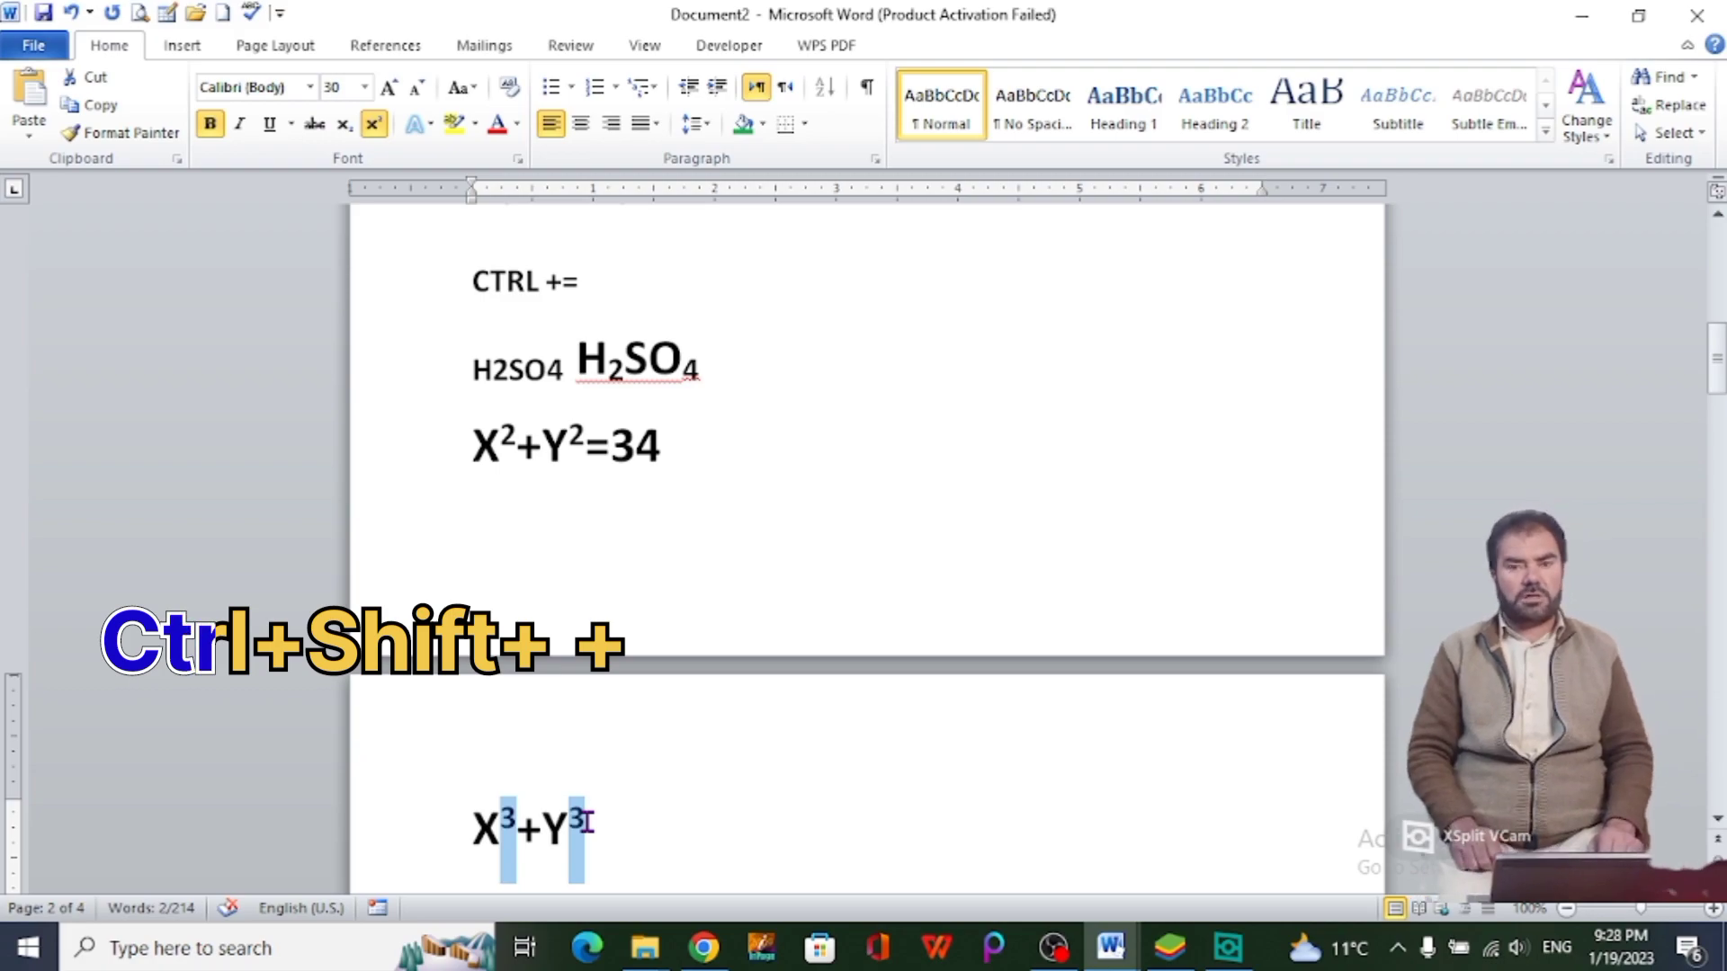
left_click(620, 817)
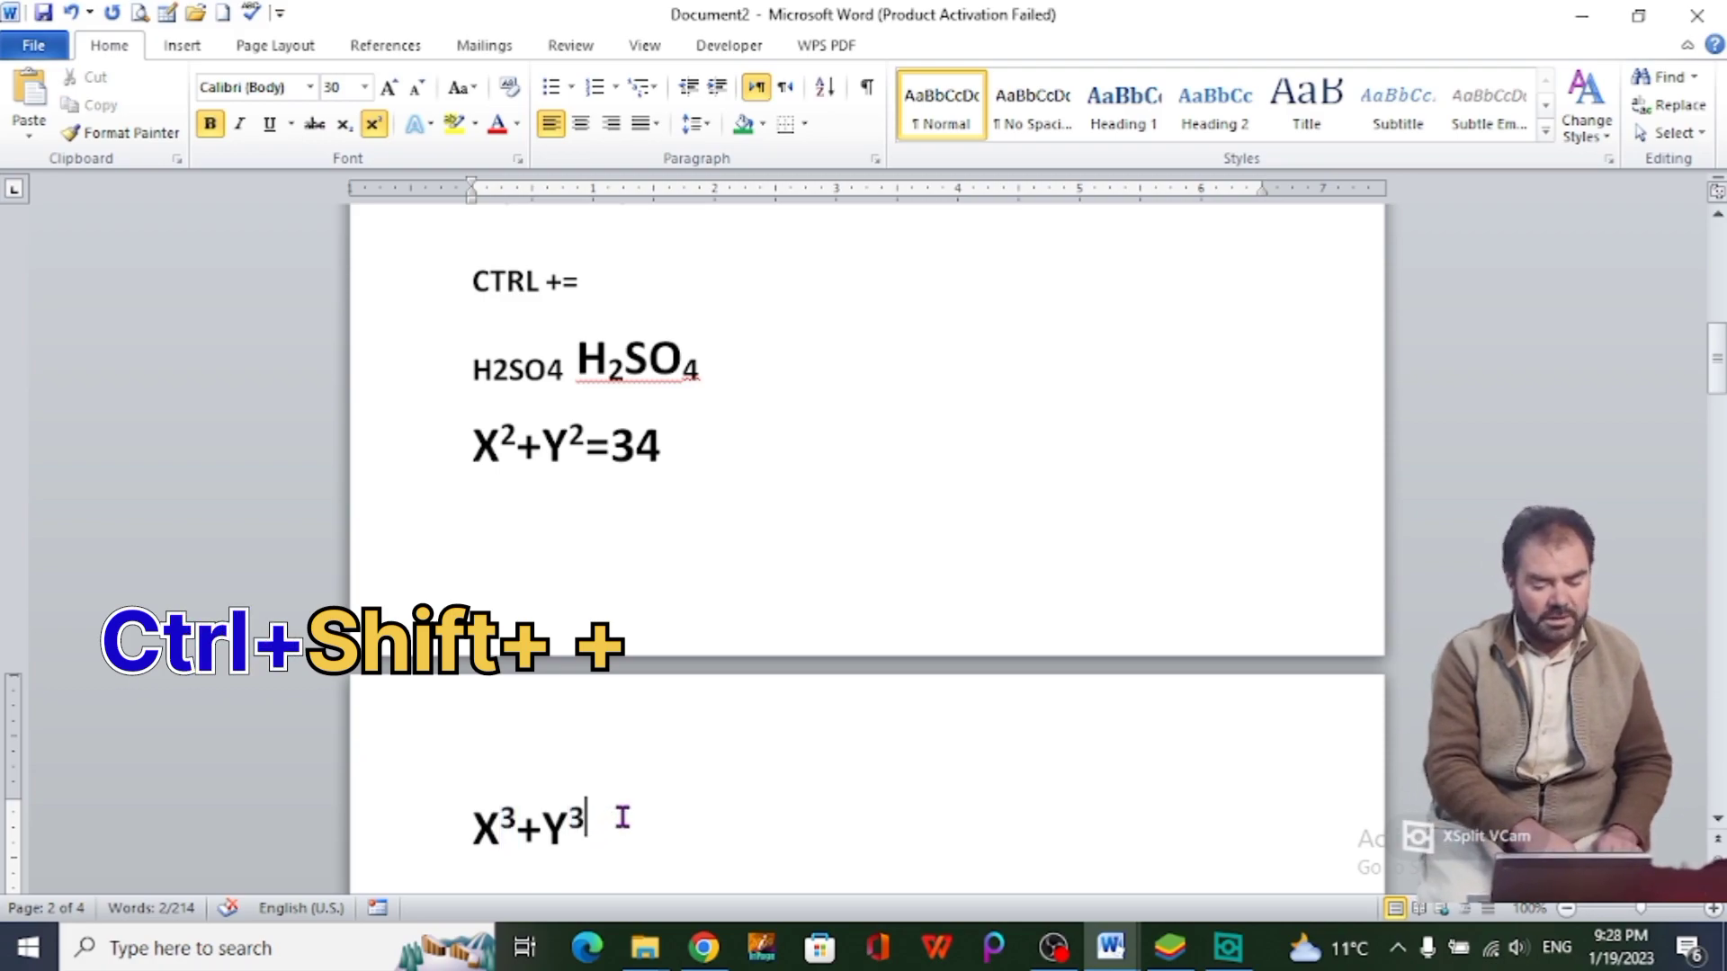
Step: Add a line reading "CTRL+SHIFT+ +" in normal, full-size text below X3+Y3
key("Return")
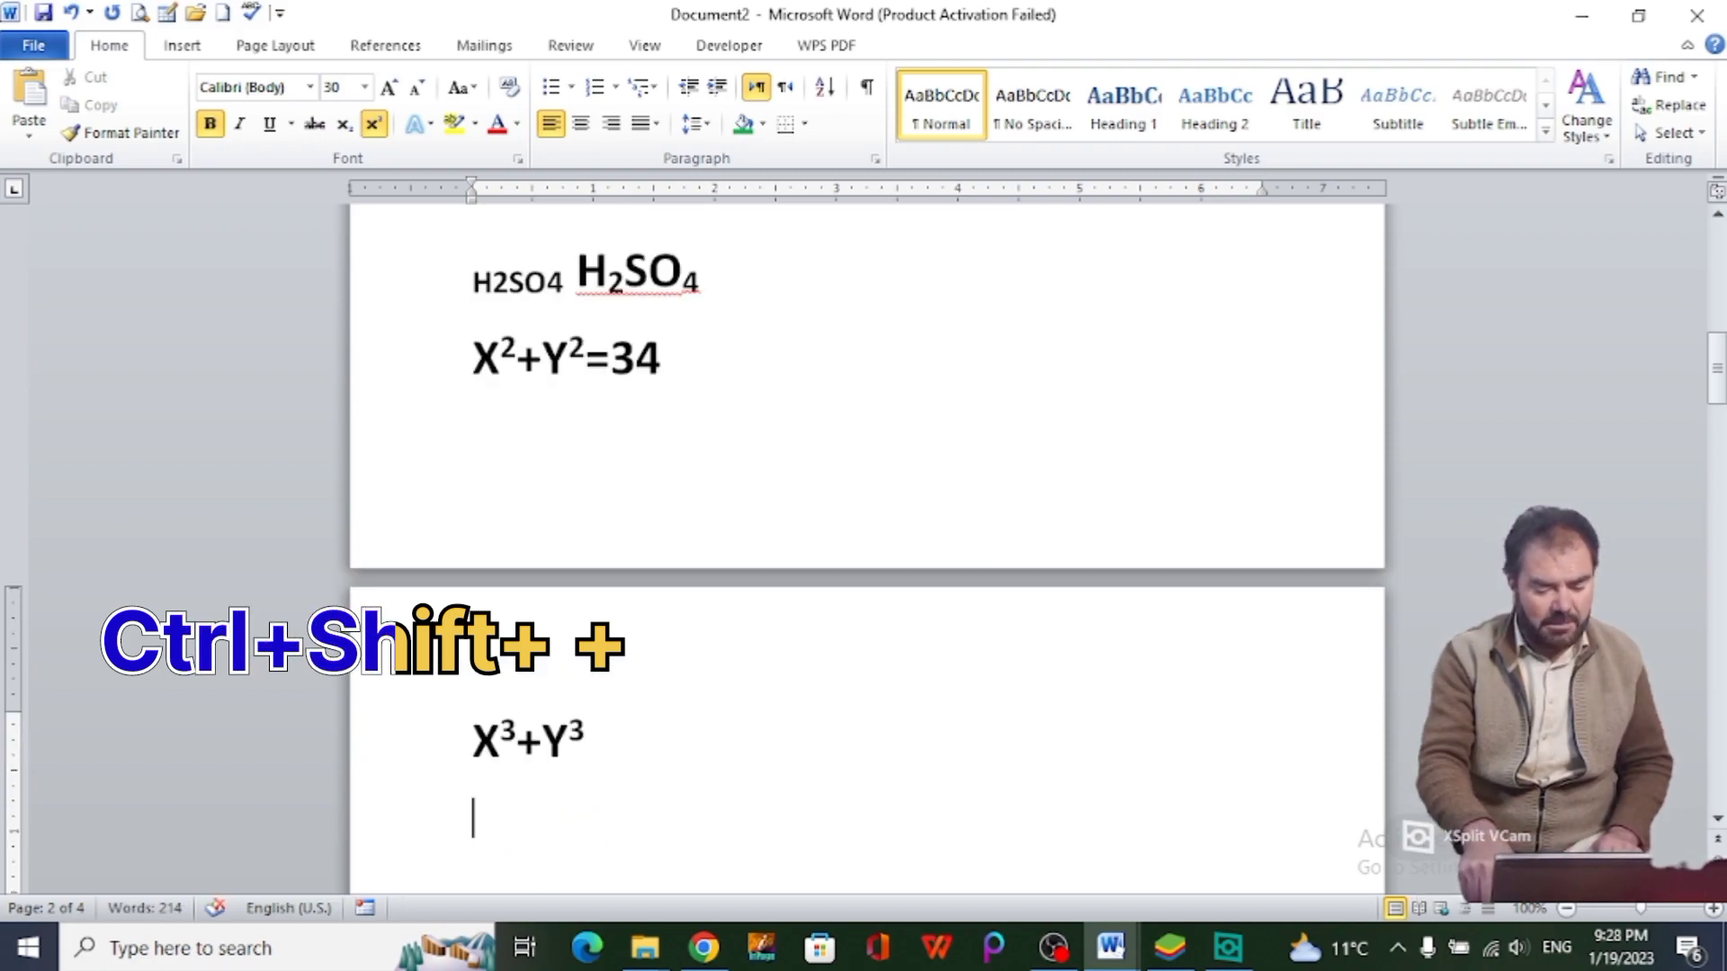
key("ctrl+equal")
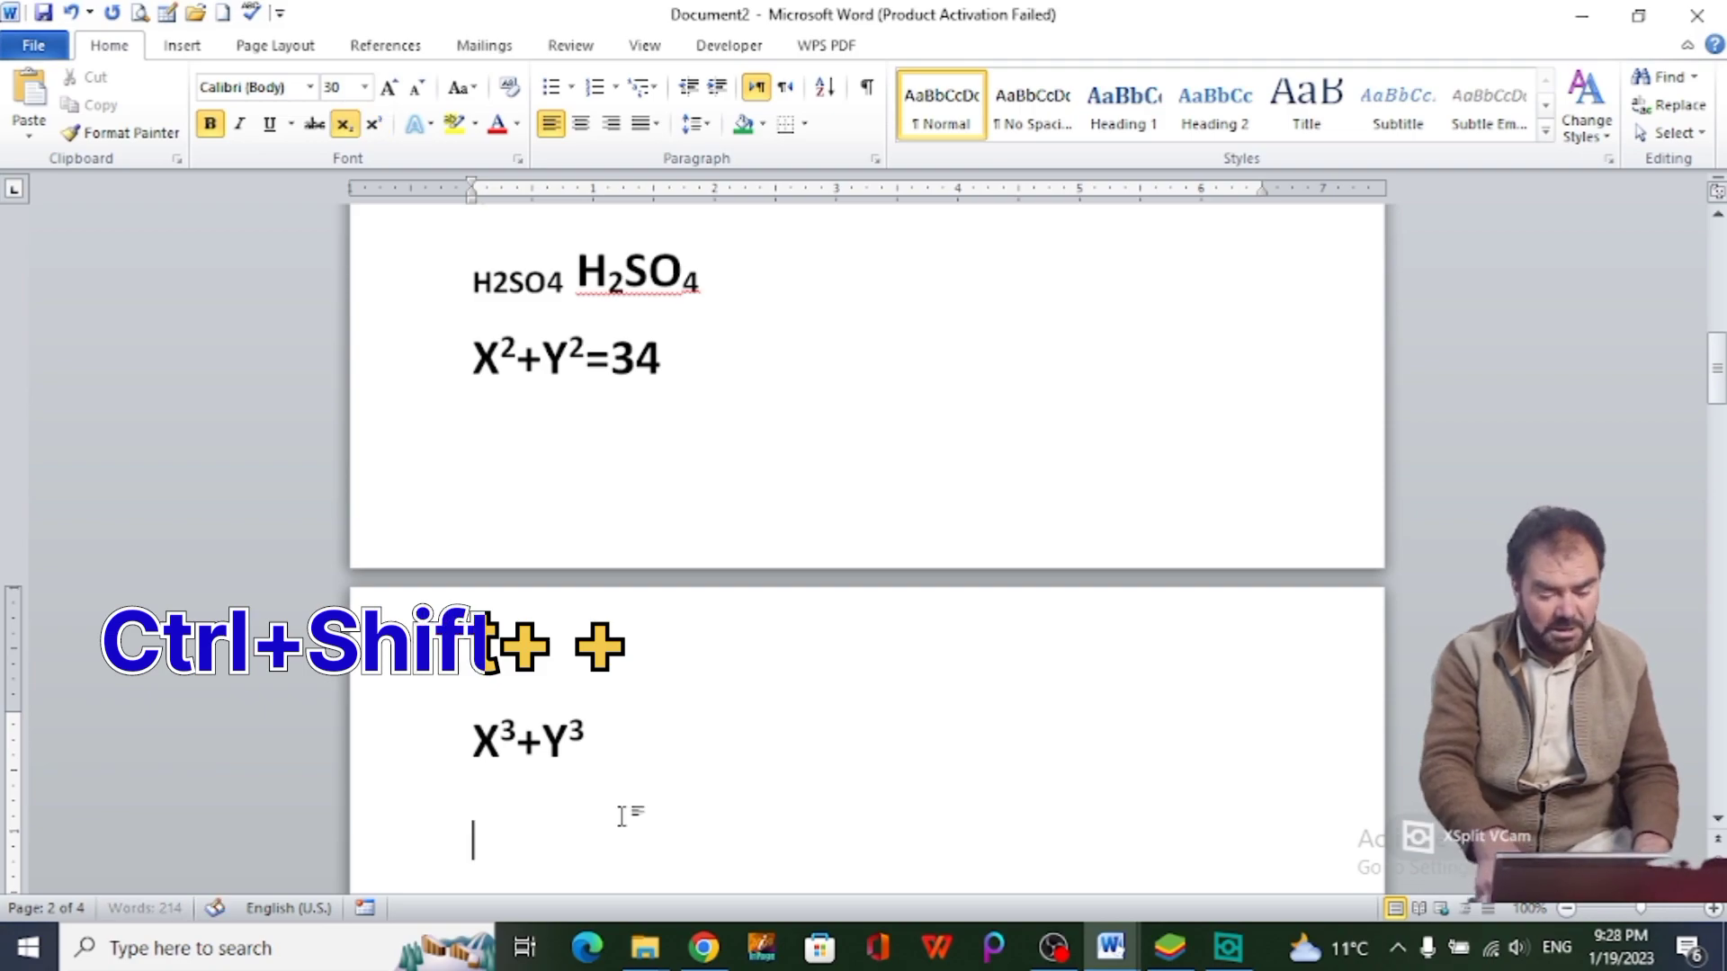
key("ctrl+equal")
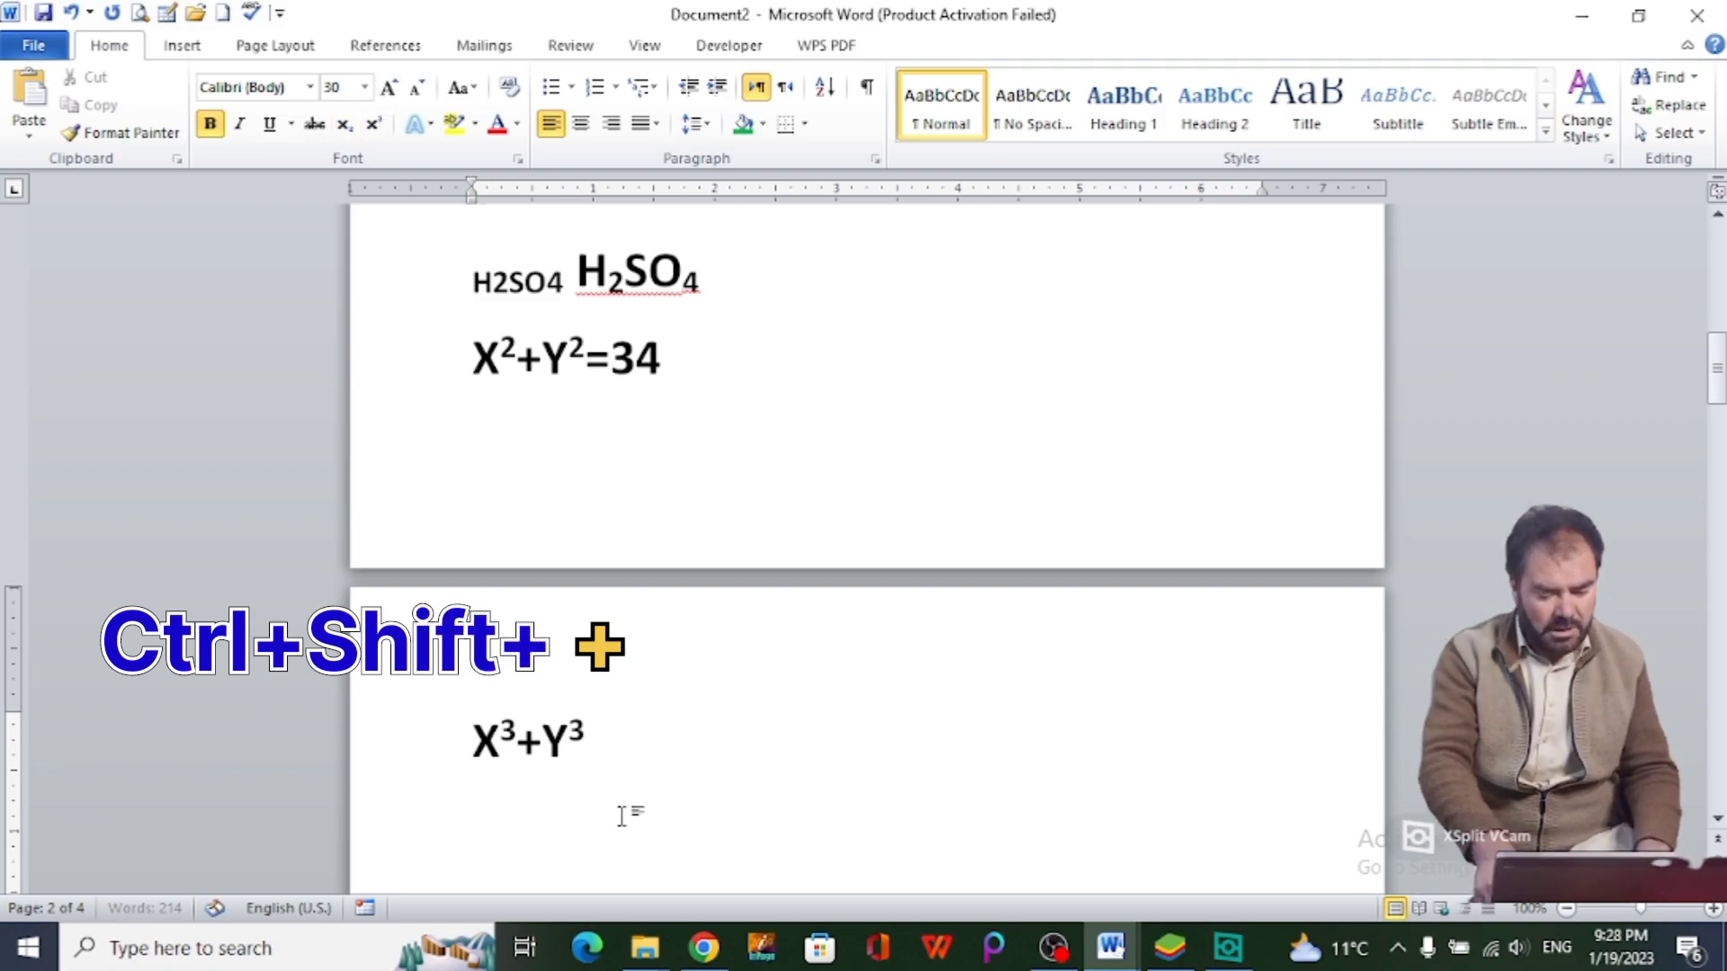
type("CTRL+SHIFT+ +")
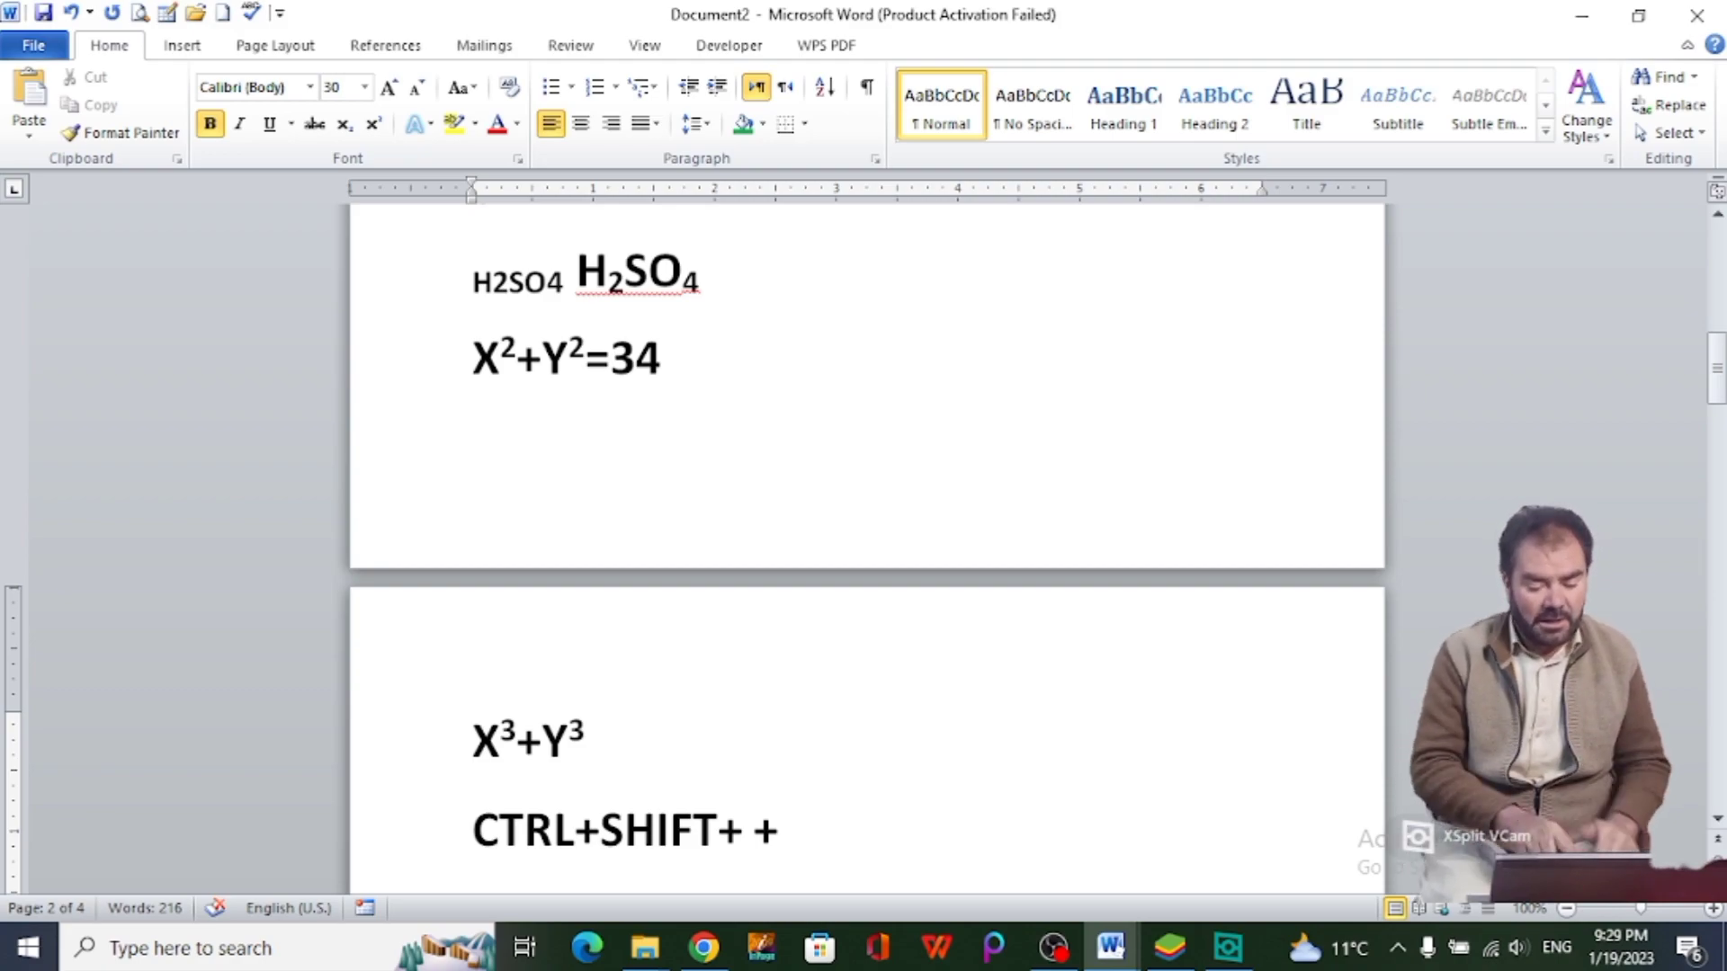
key("Up")
key("Up")
key("Up")
key("Up")
key("Up")
key("Up")
key("Up")
key("Up")
key("Up")
key("Up")
key("Up")
key("Up")
key("Up")
key("Up")
key("Up")
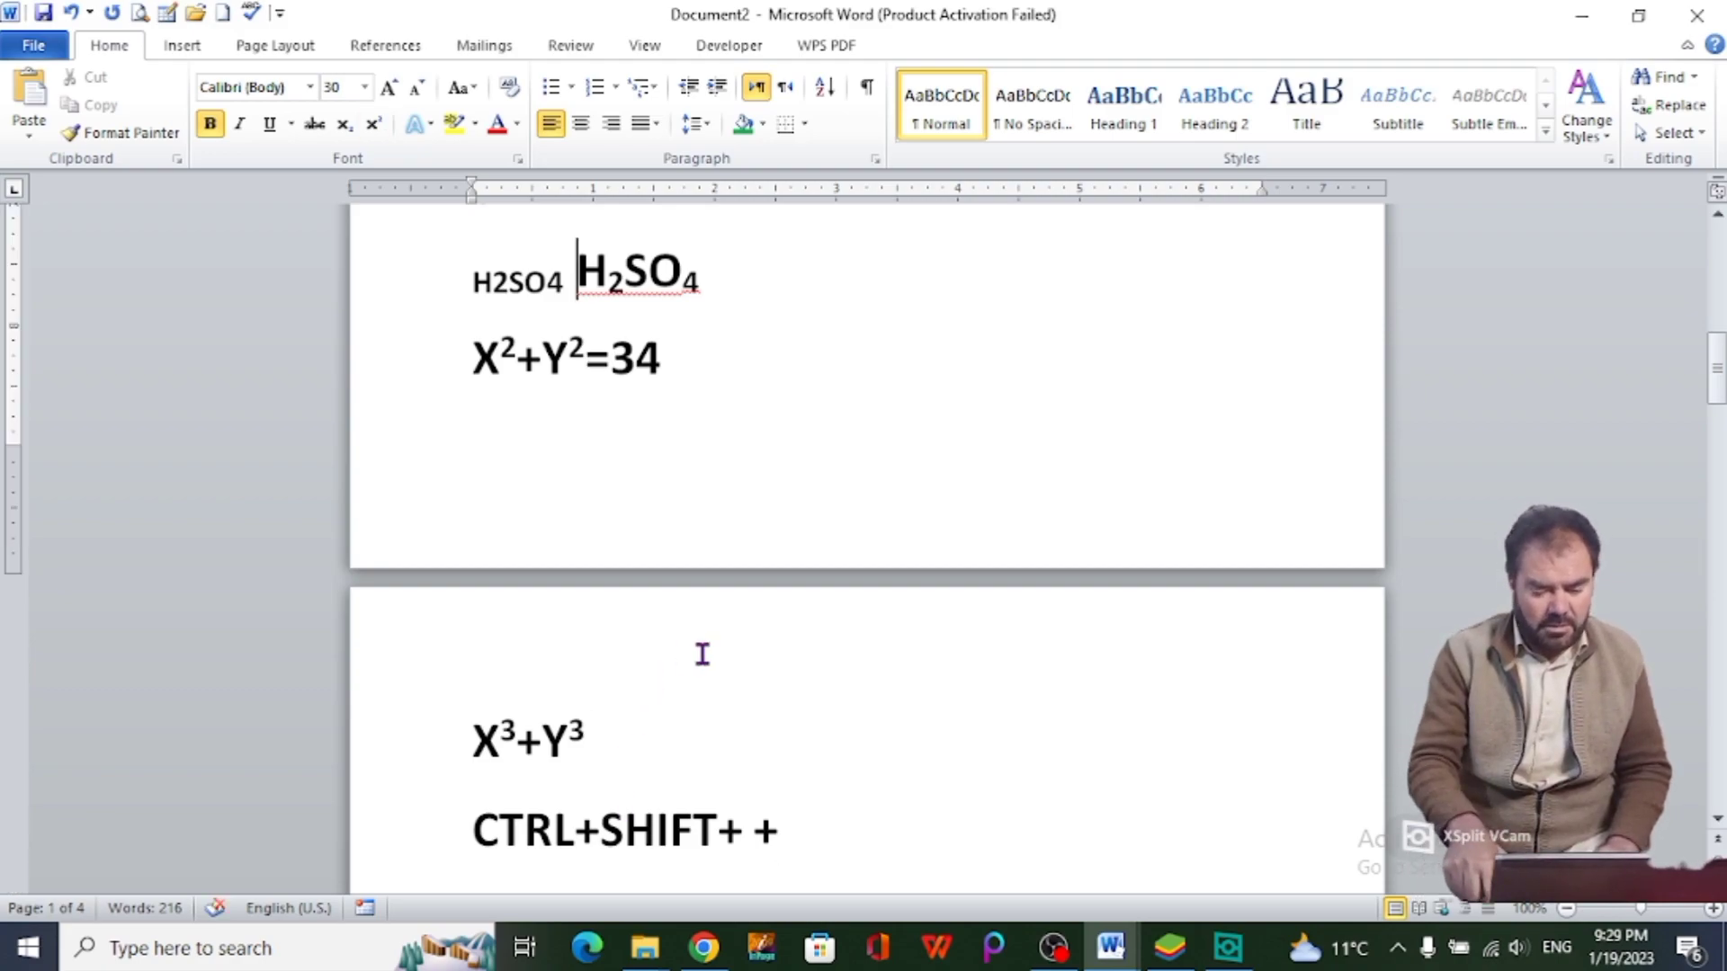
Step: Apply the solid dark-orange text effect preset to the page 3 passage from "YOU CAN EASILY CHANGE" through "FOR THE SELECTED TEXT"
key("Down")
key("Down")
key("Down")
key("Down")
key("Down")
key("Down")
key("Down")
key("Down")
key("Down")
key("Down")
key("Down")
key("Down")
key("Down")
key("Down")
key("Down")
key("Down")
key("Down")
key("Down")
key("Down")
key("Down")
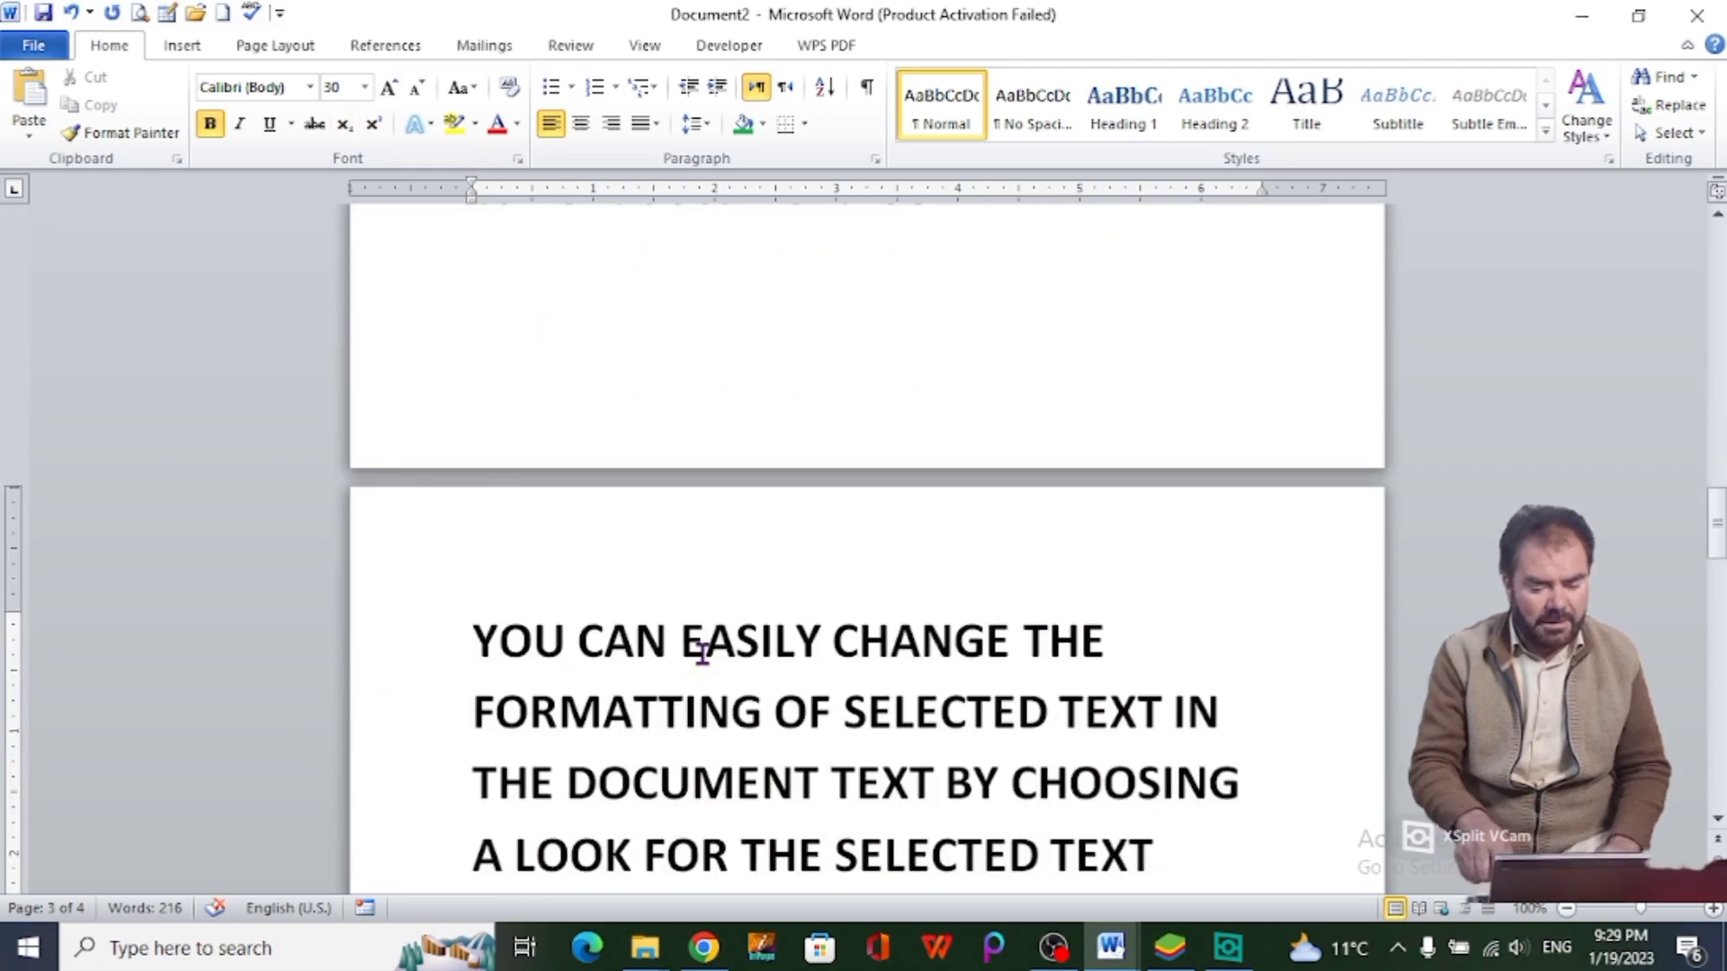
left_click_drag(466, 634, 1204, 831)
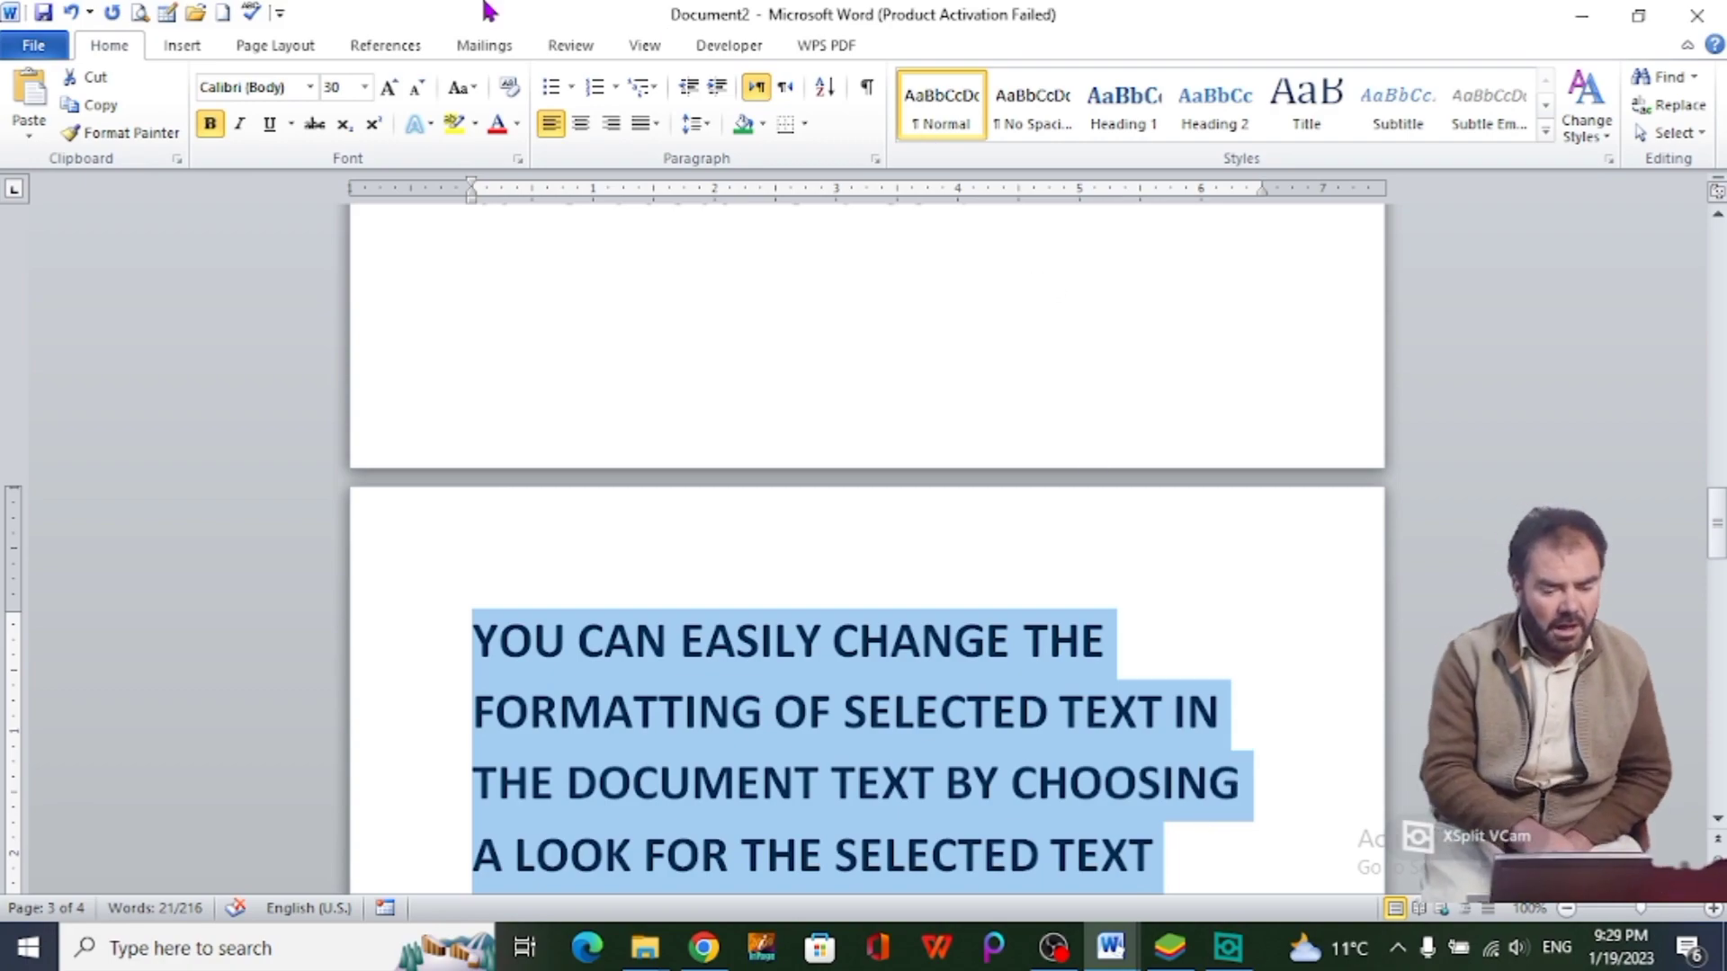
left_click(434, 126)
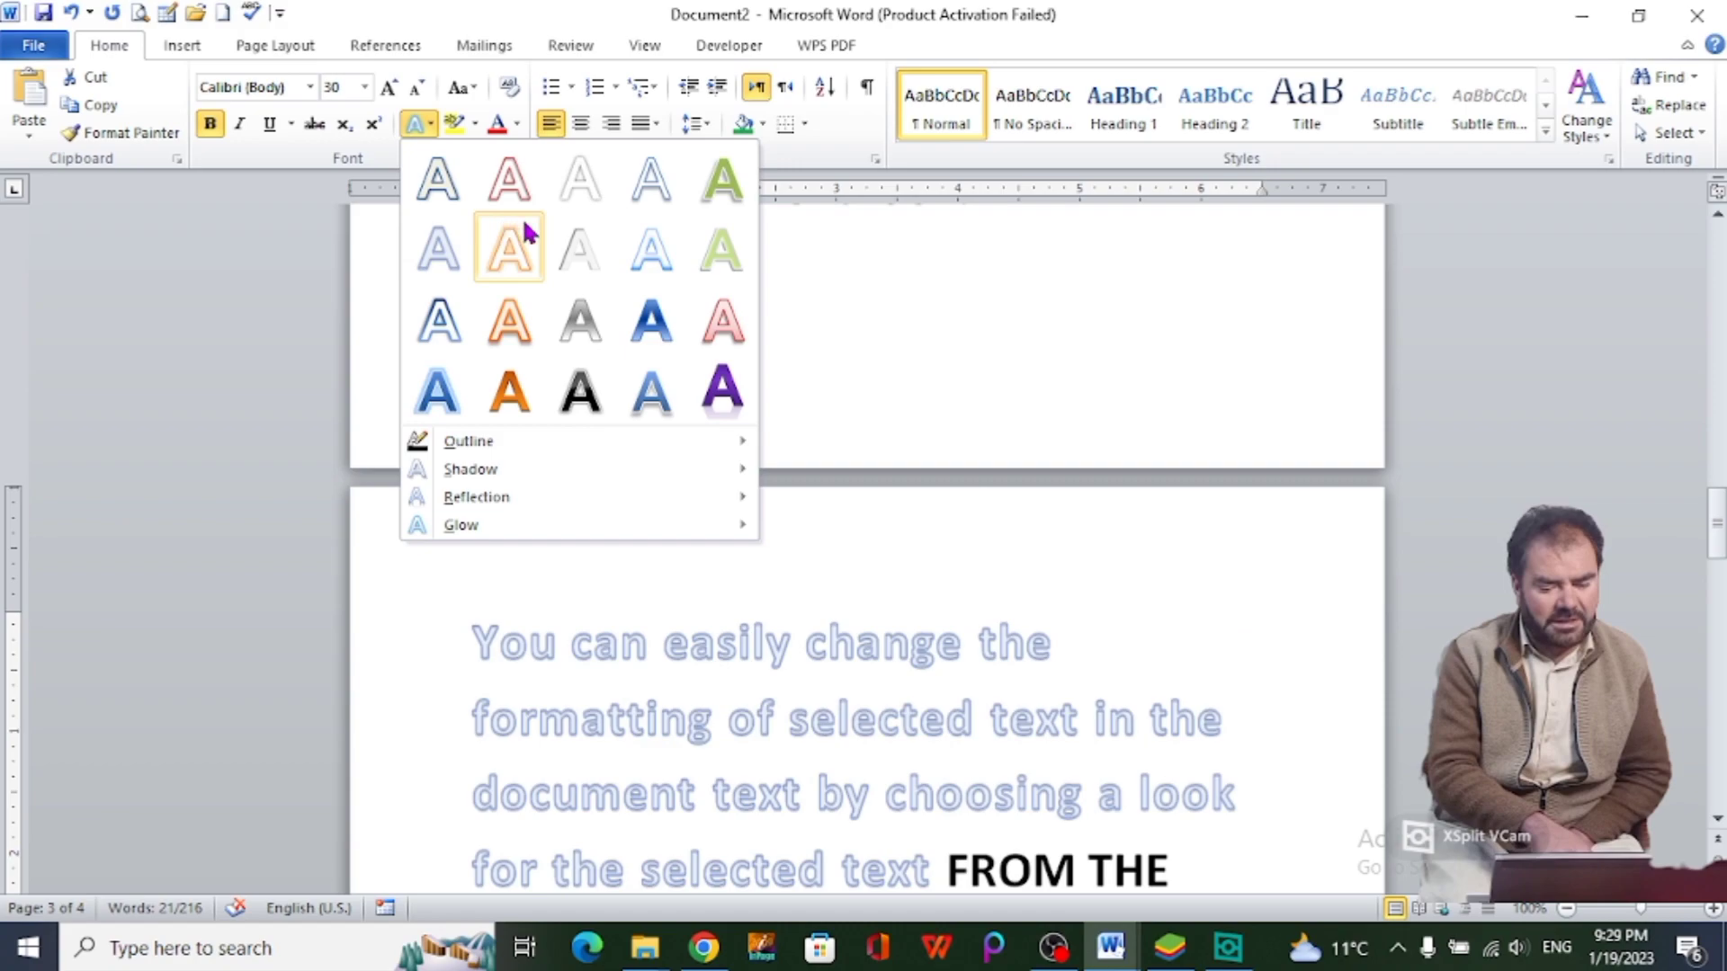
left_click(506, 409)
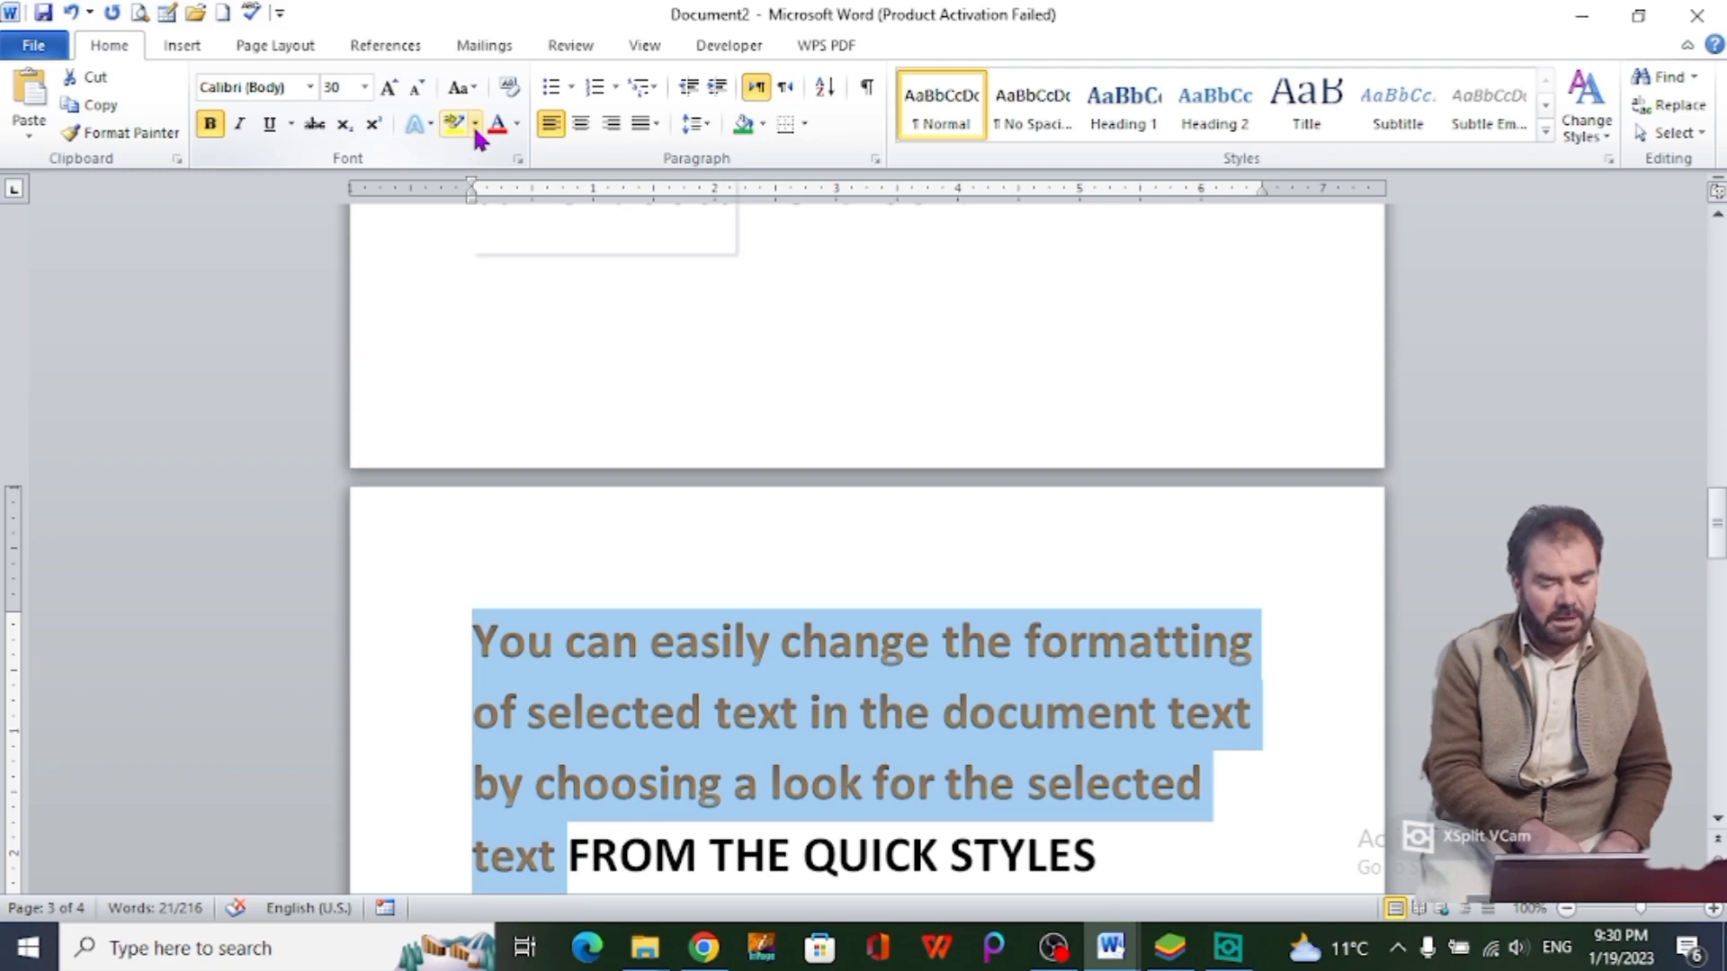
Step: Highlight the orange passage from "You can easily change" through "the selected text" in black
left_click(475, 125)
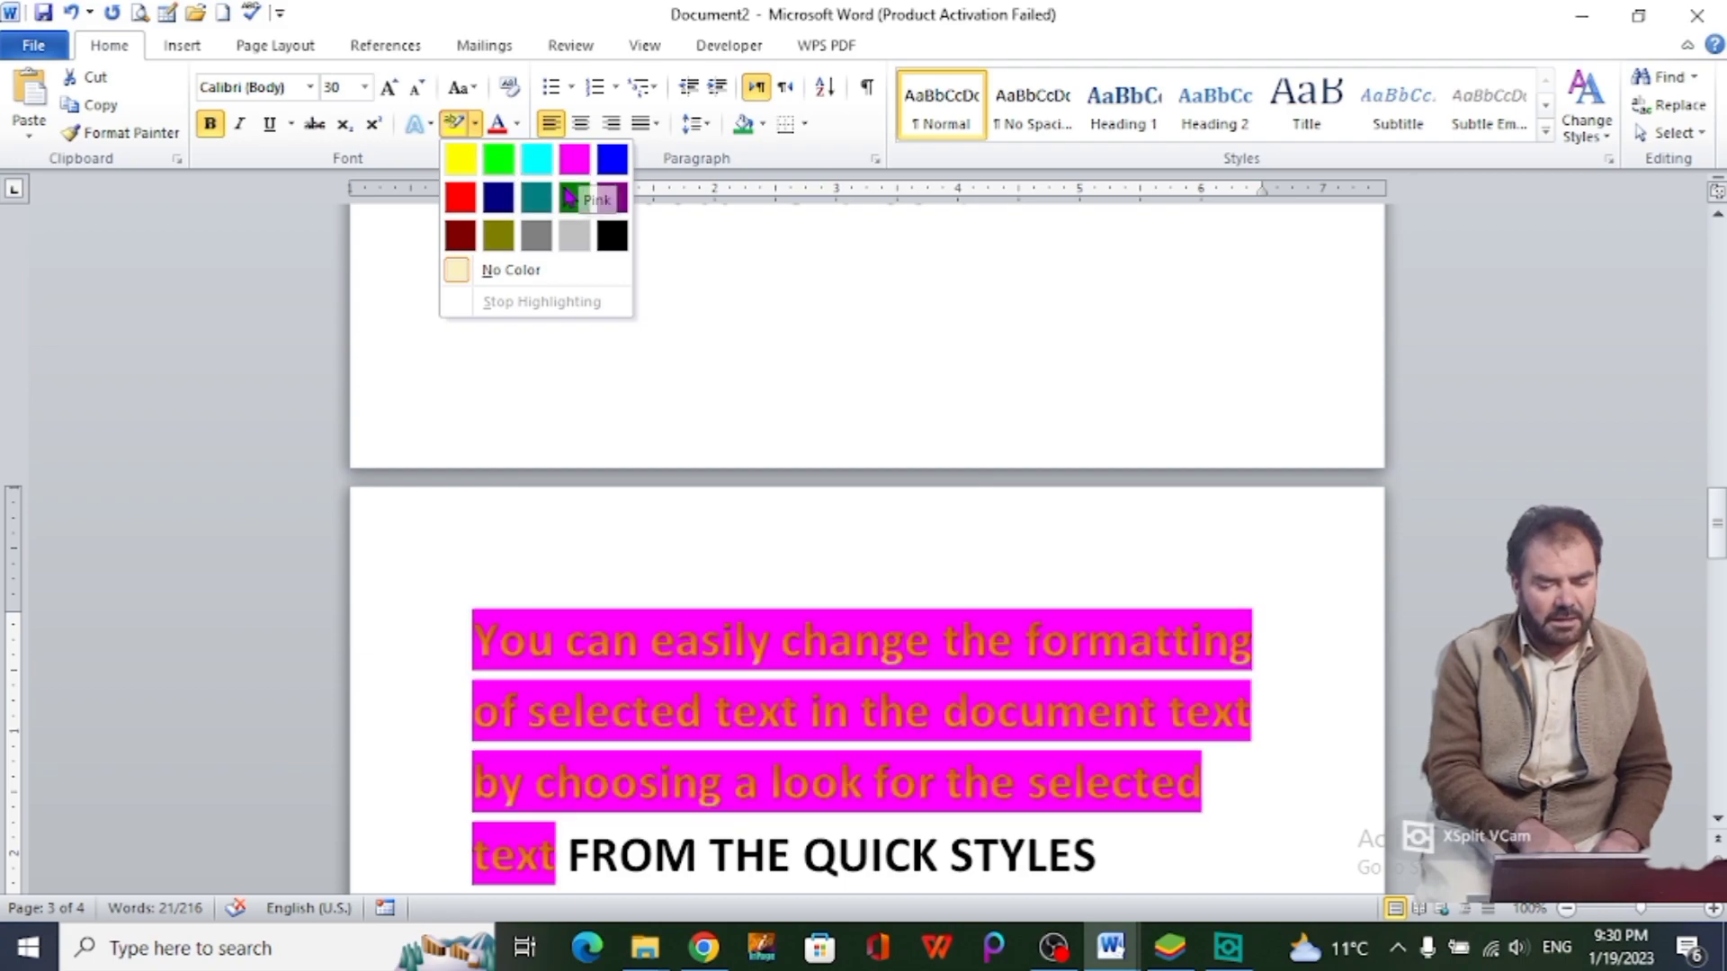
left_click(610, 236)
left_click(607, 235)
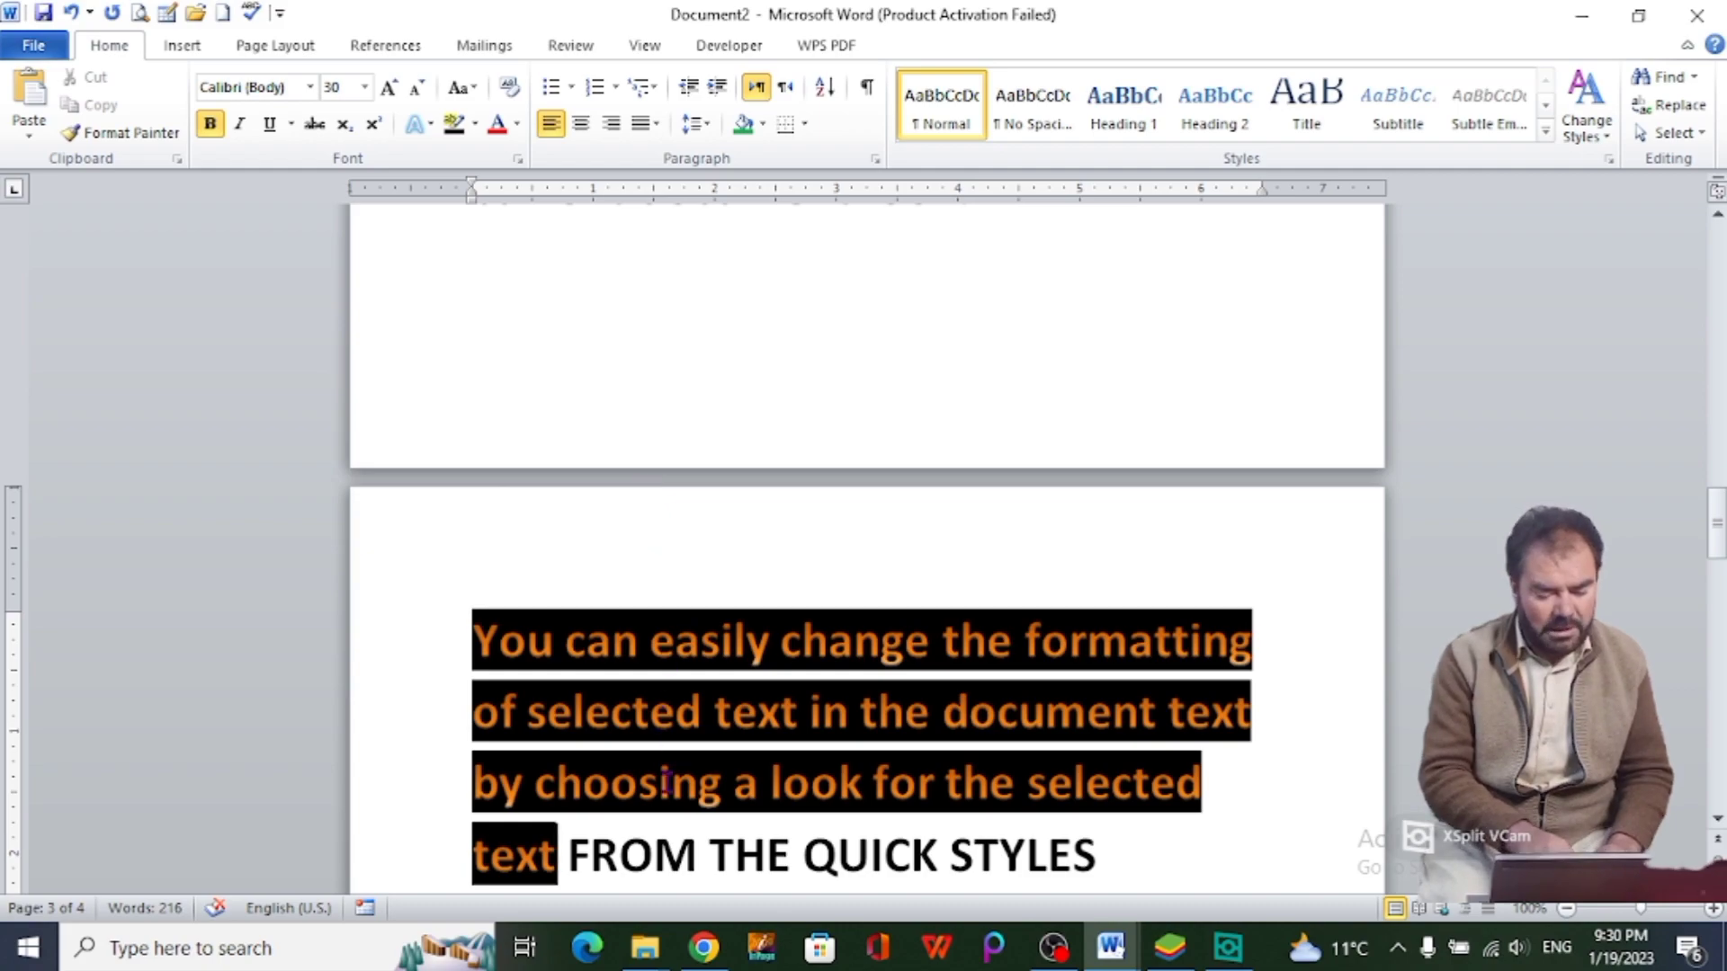
Step: Set the font colour of "FROM THE QUICK STYLES GALLERY ON THE HOME TAB. YOU" to standard red
left_click(675, 850)
key("Down")
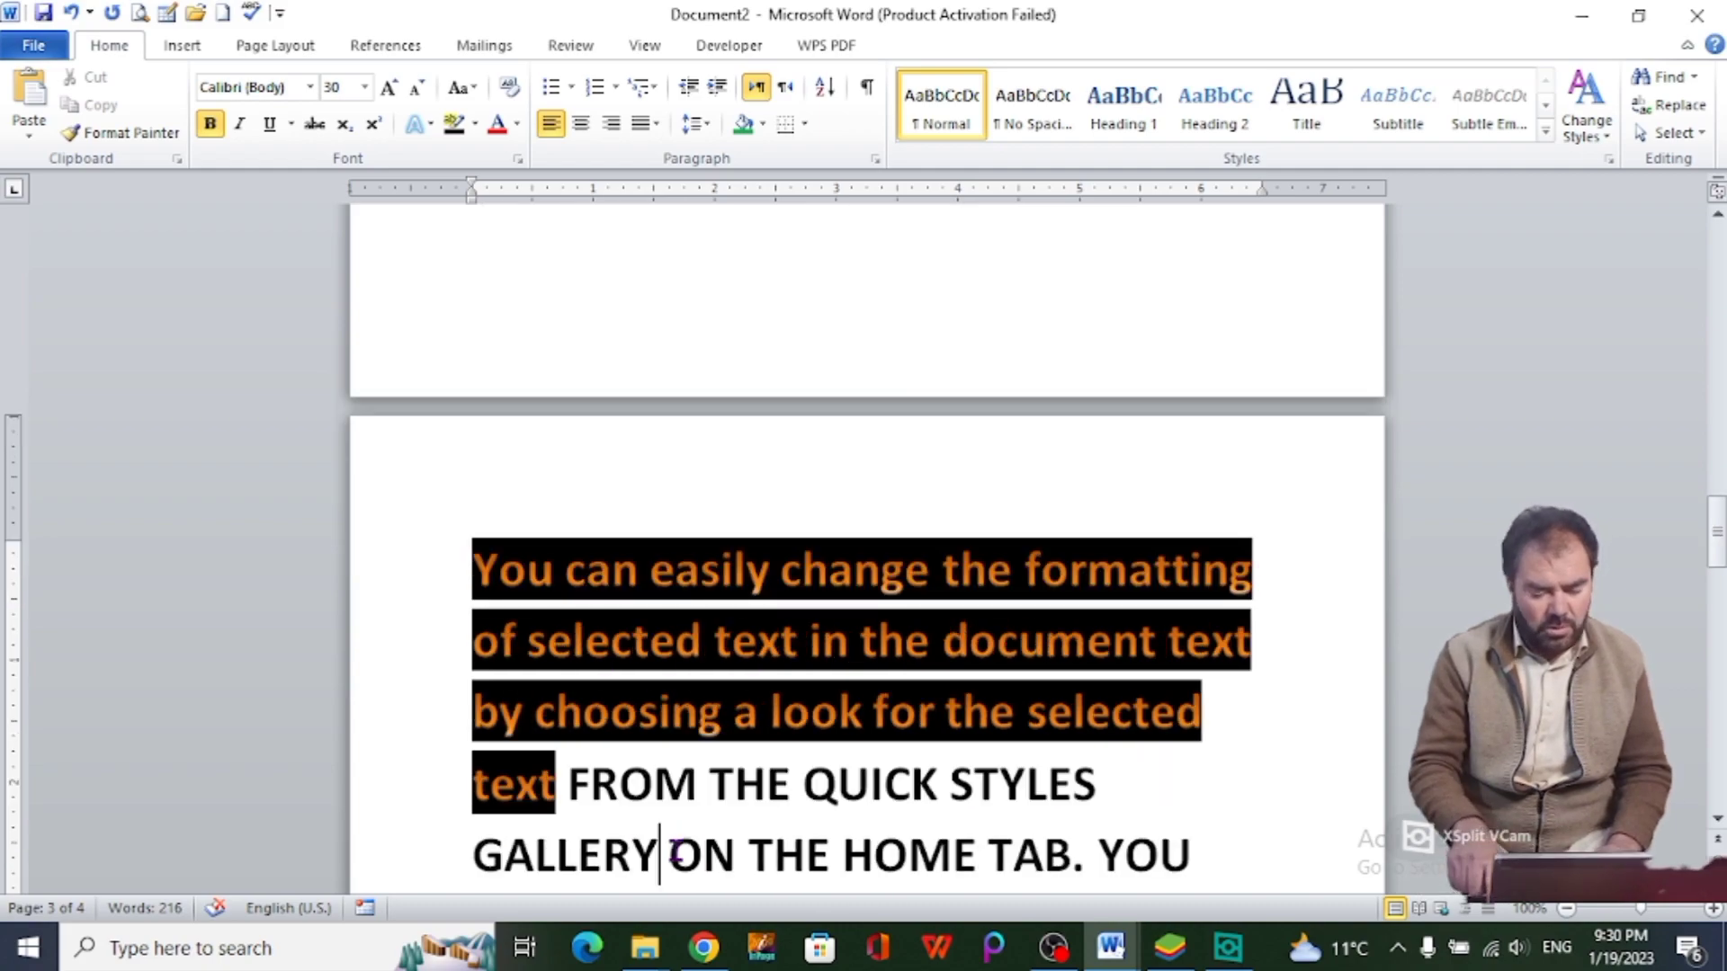
left_click_drag(571, 783, 1186, 841)
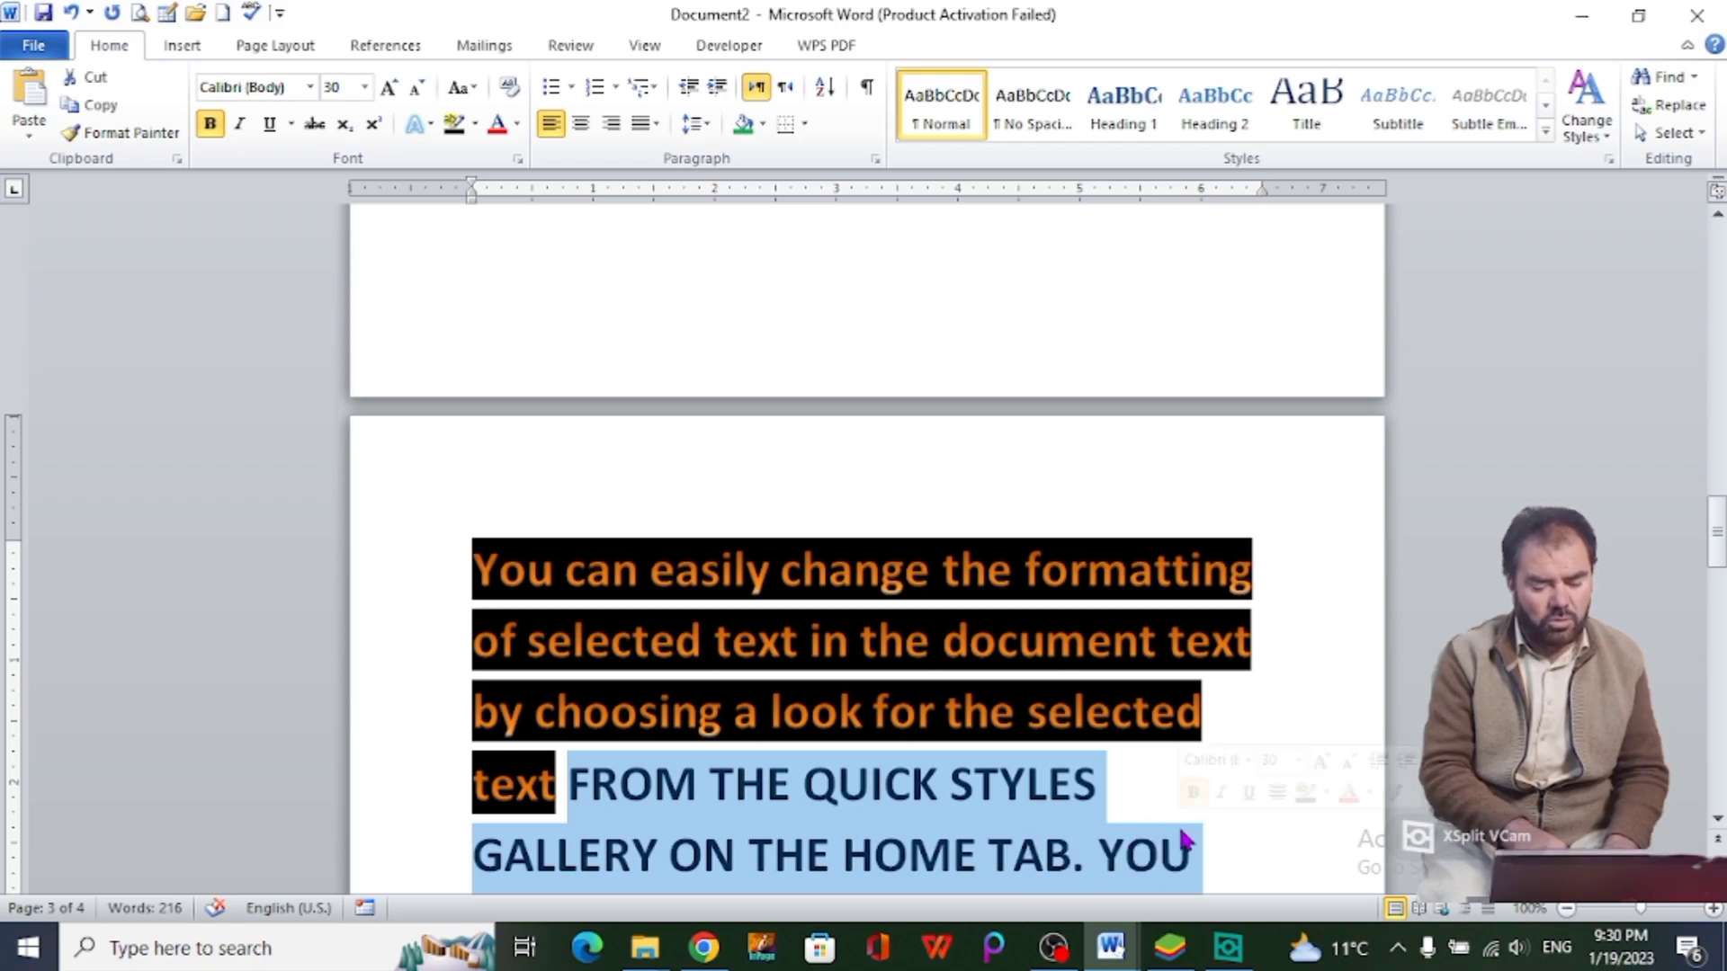
left_click(518, 126)
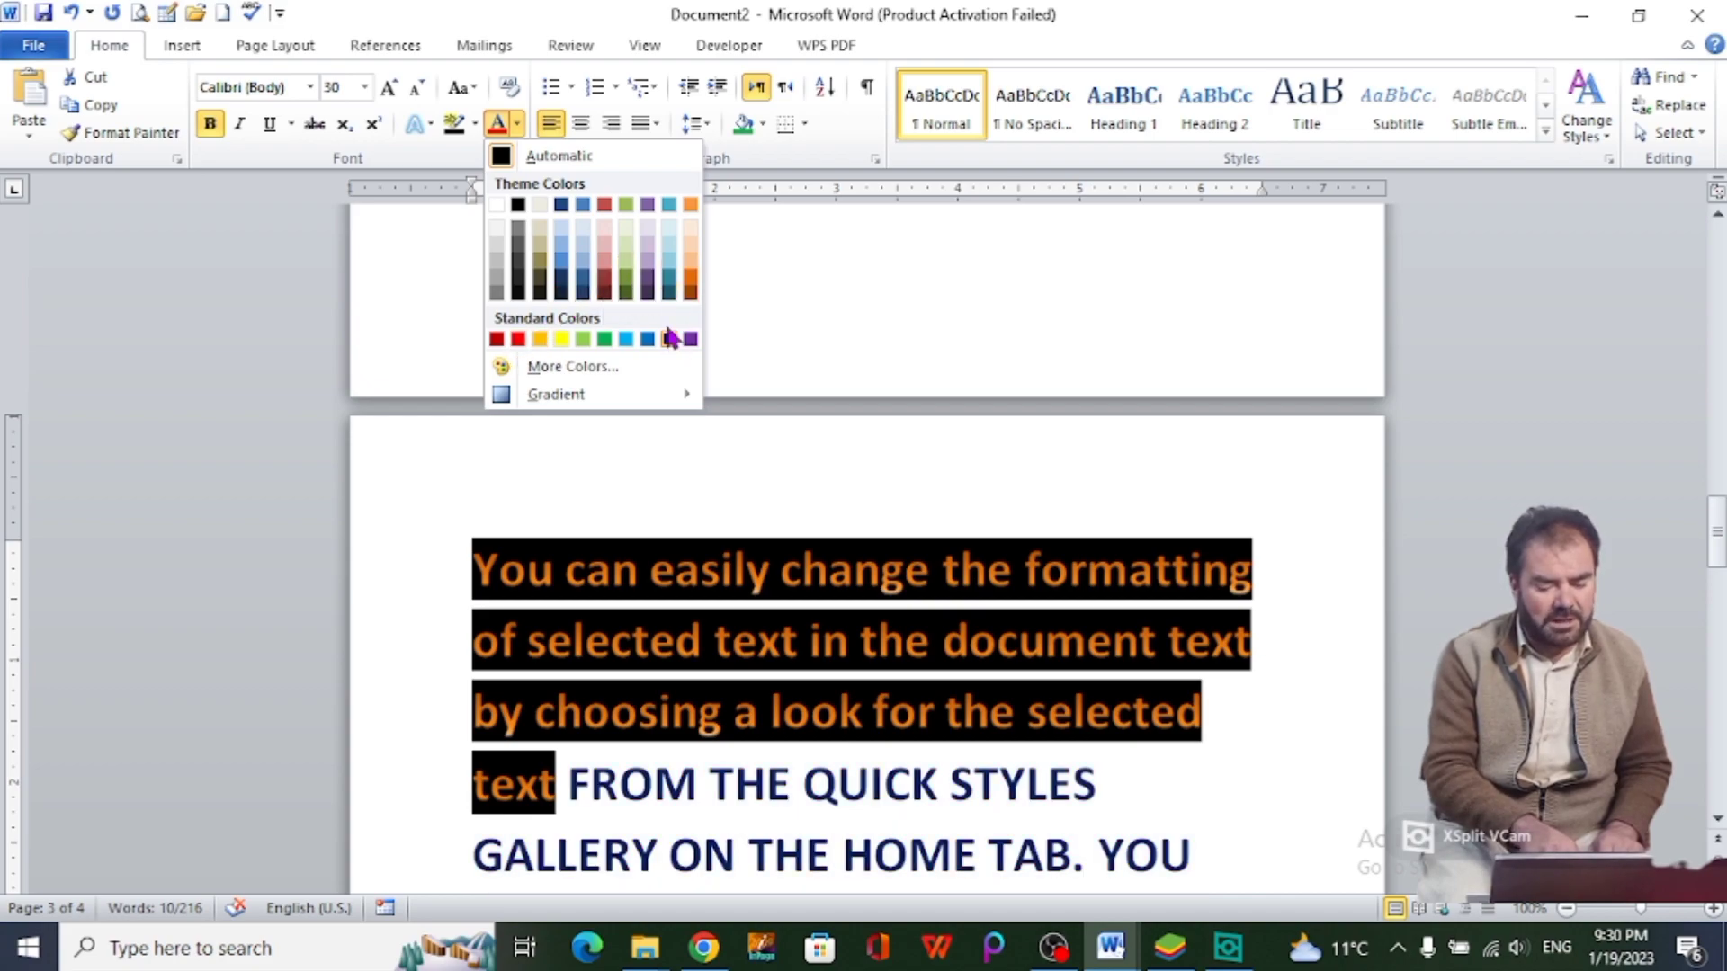
left_click(518, 340)
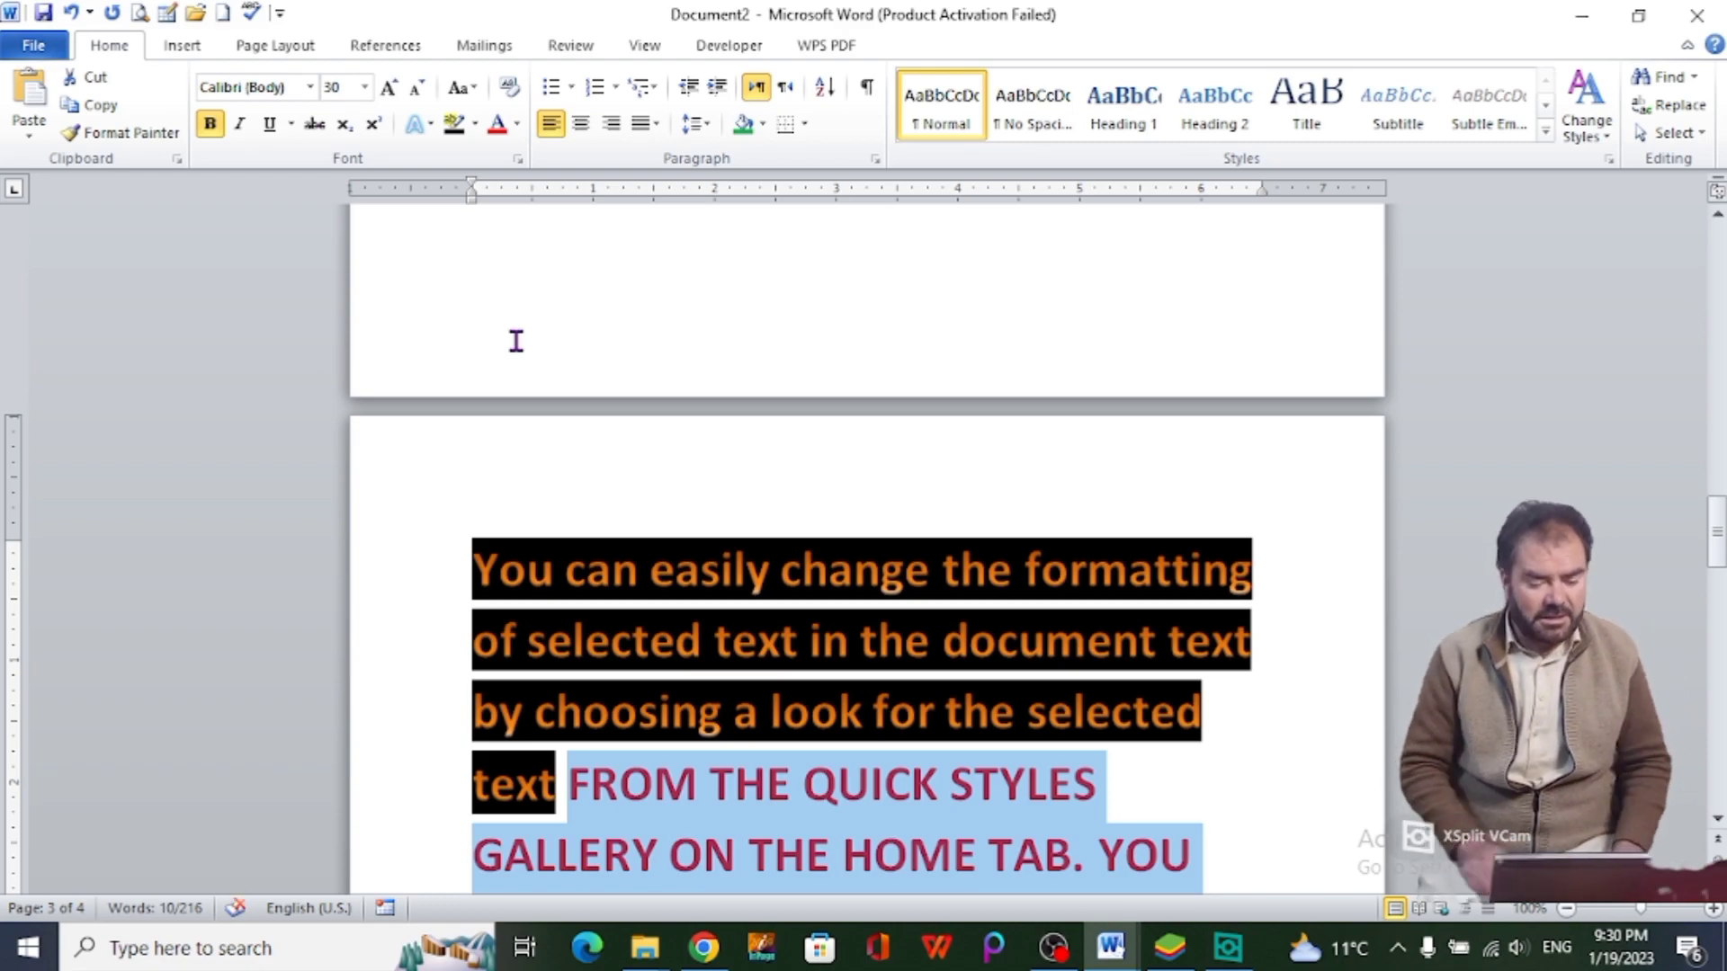
left_click(817, 668)
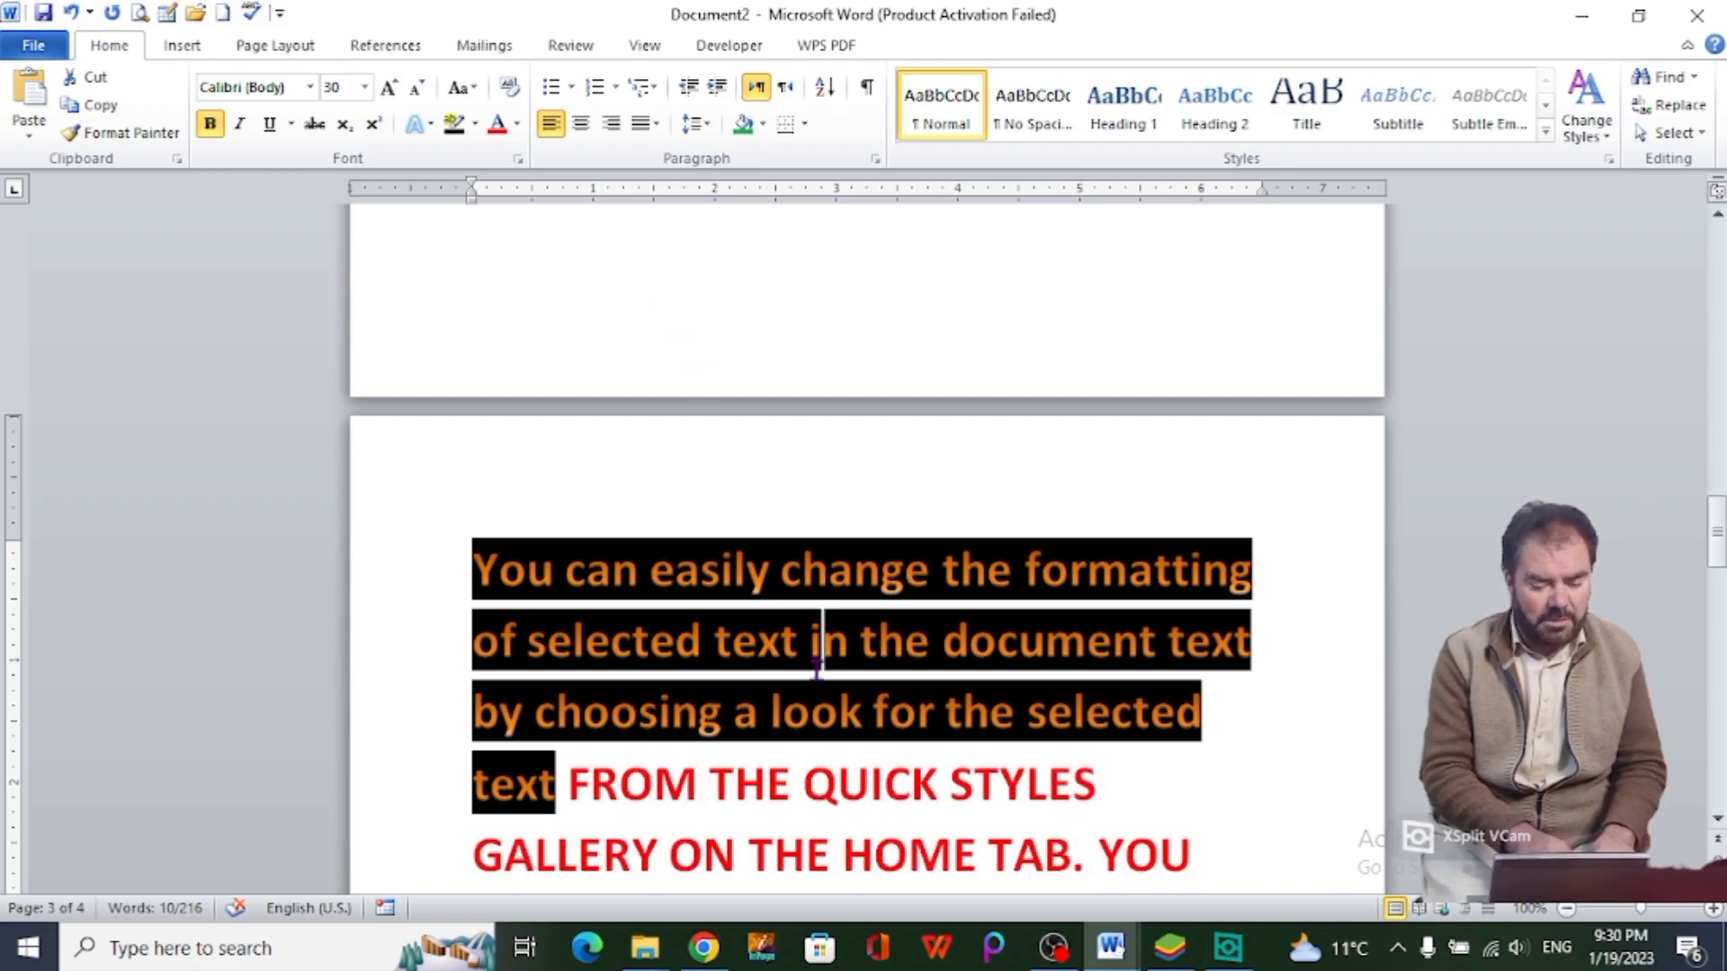
Step: Examine the advanced character spacing and OpenType options in the Font dialog, and close it without changes
key("Down")
key("Down")
key("Down")
key("Down")
key("Down")
key("Down")
key("Down")
key("Down")
key("Down")
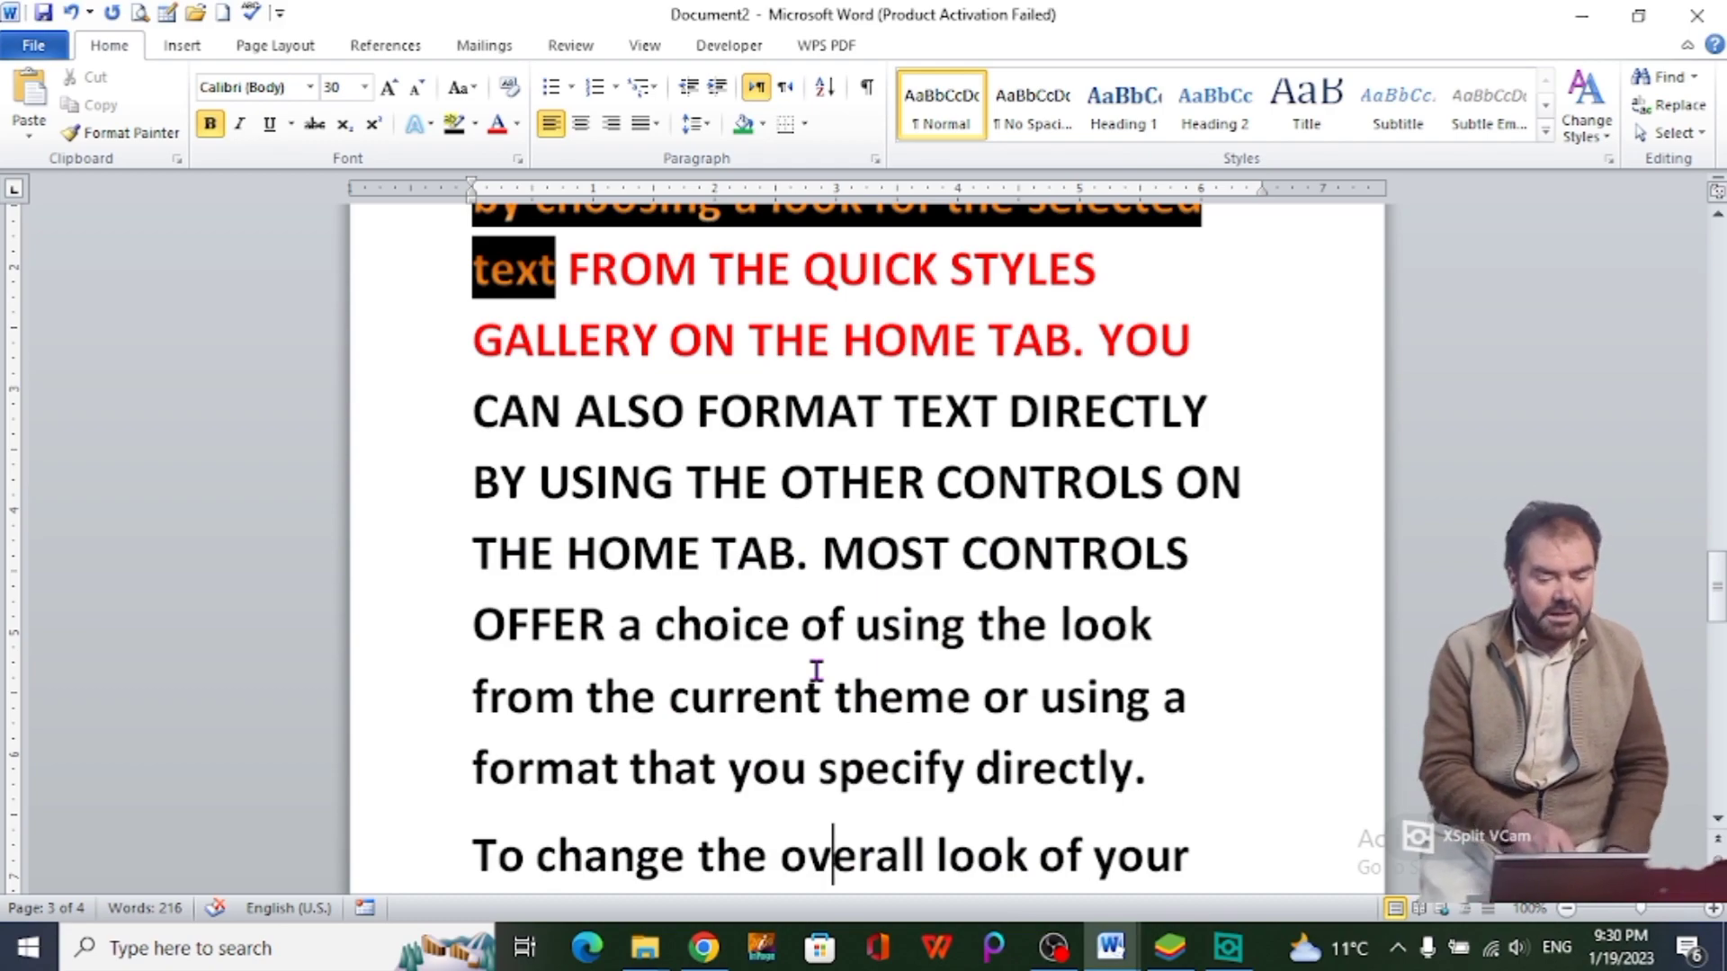
left_click(519, 160)
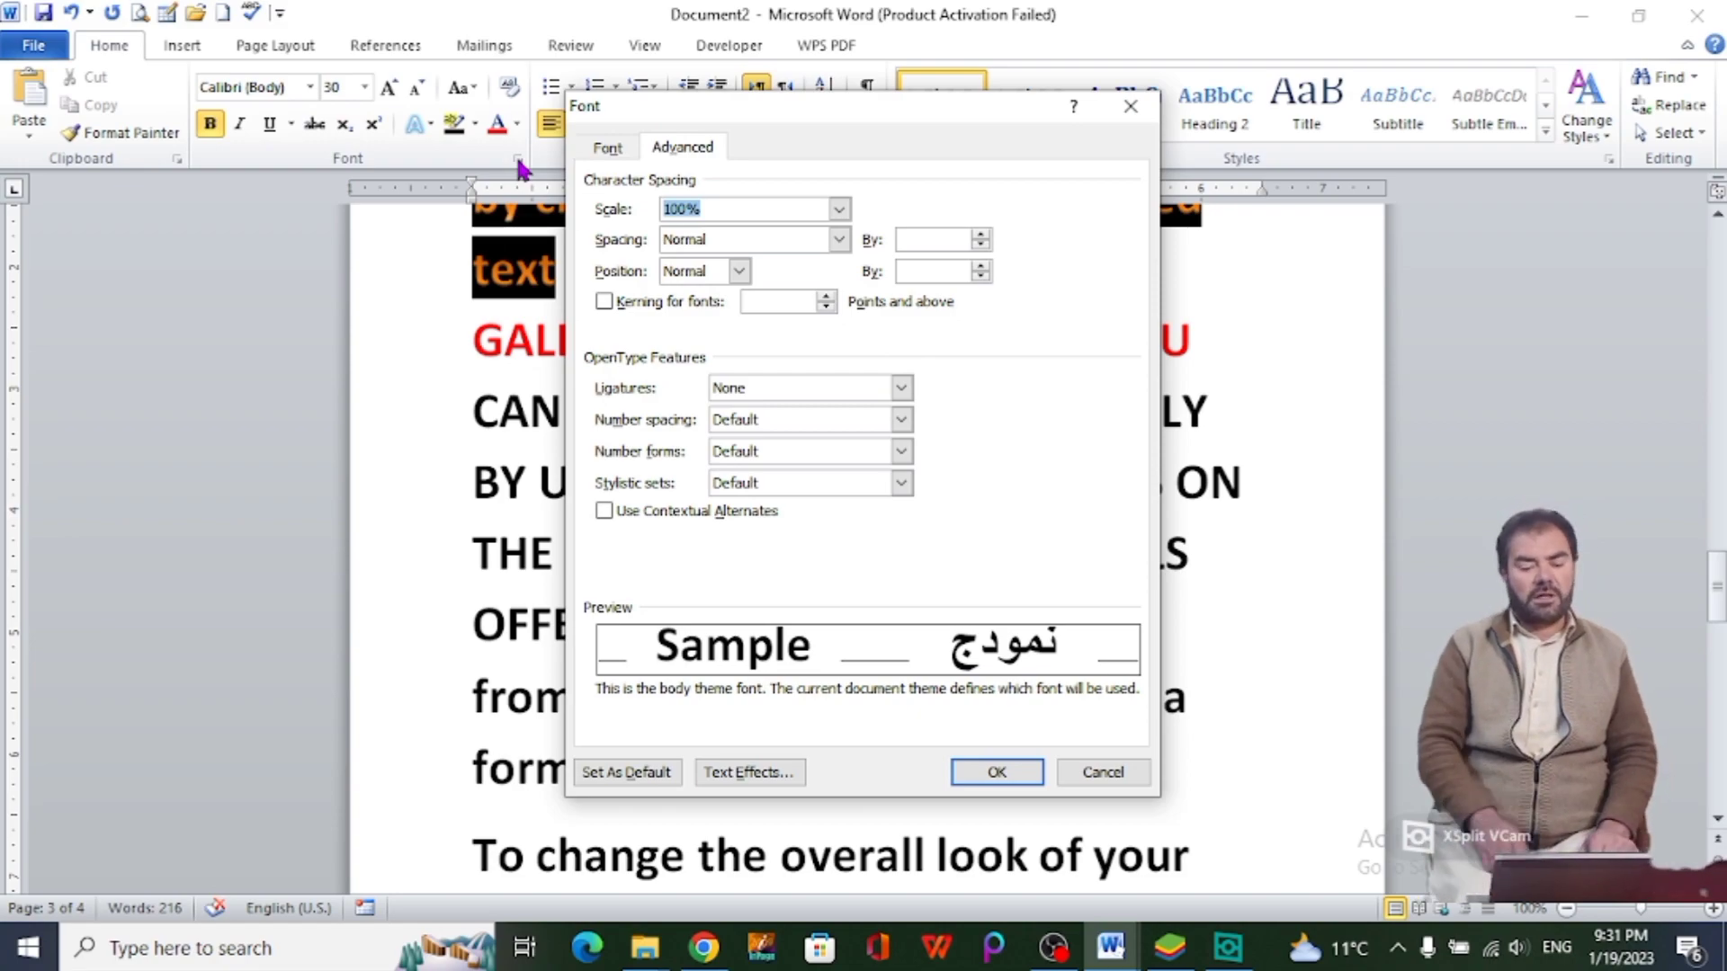
left_click(1131, 108)
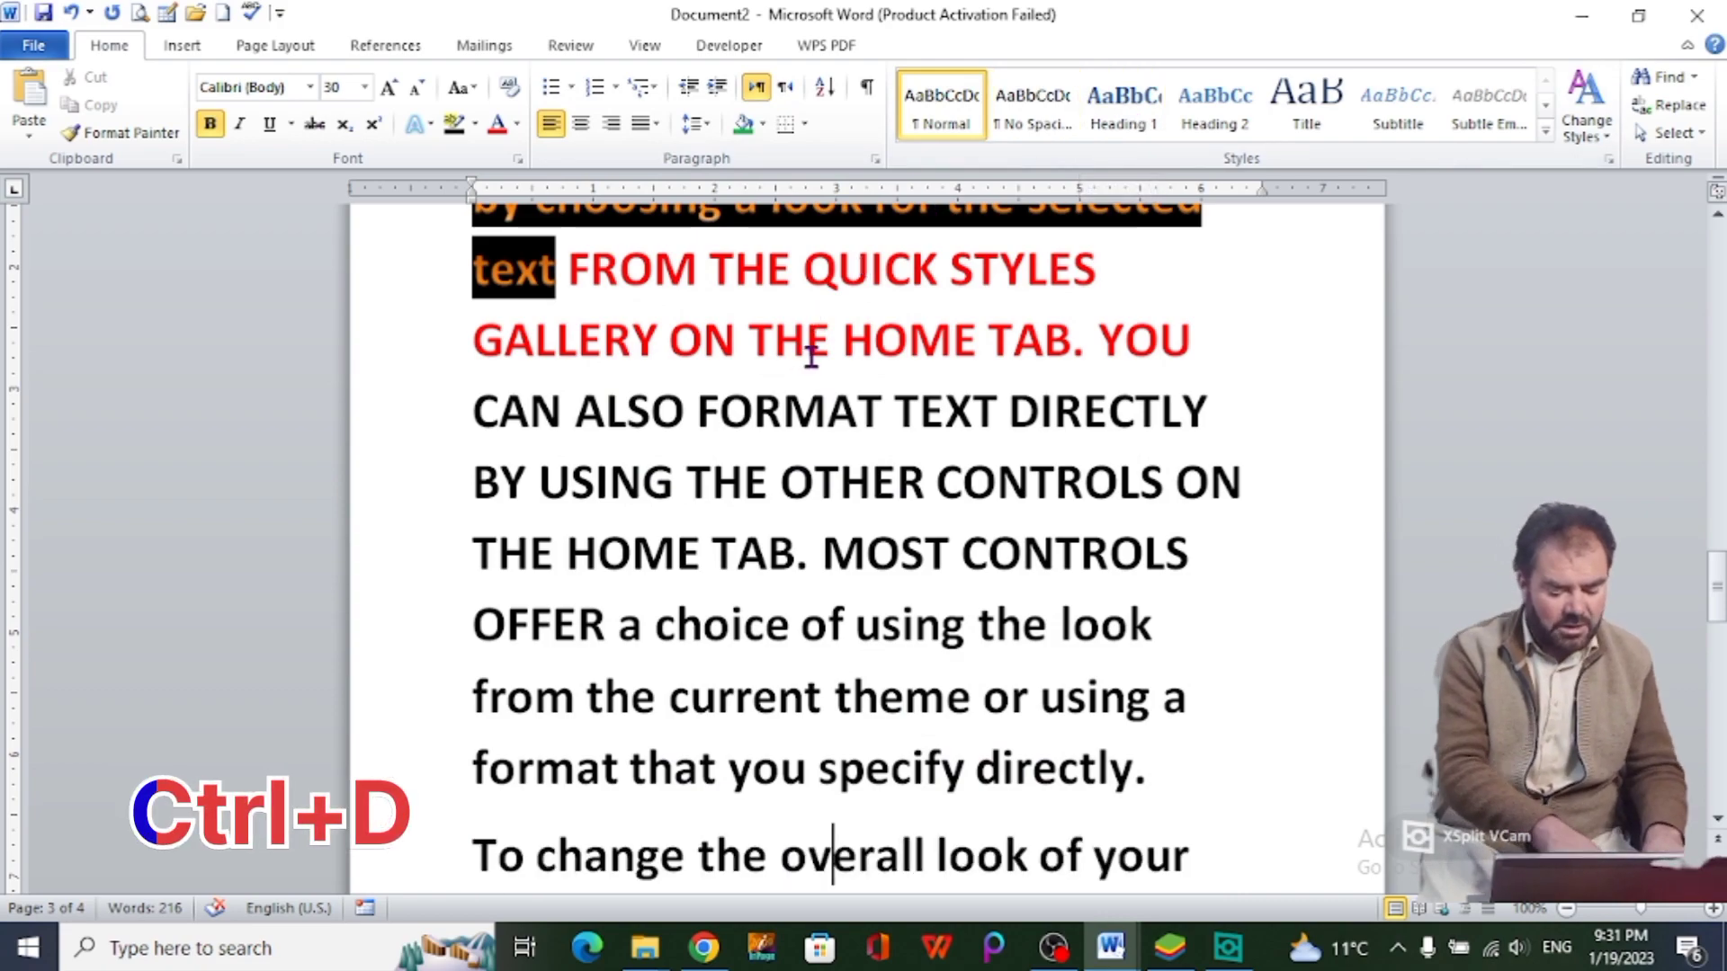
Step: Review the basic and advanced font settings and the available underline styles in the Font dialog, leaving everything unchanged
key("ctrl+d")
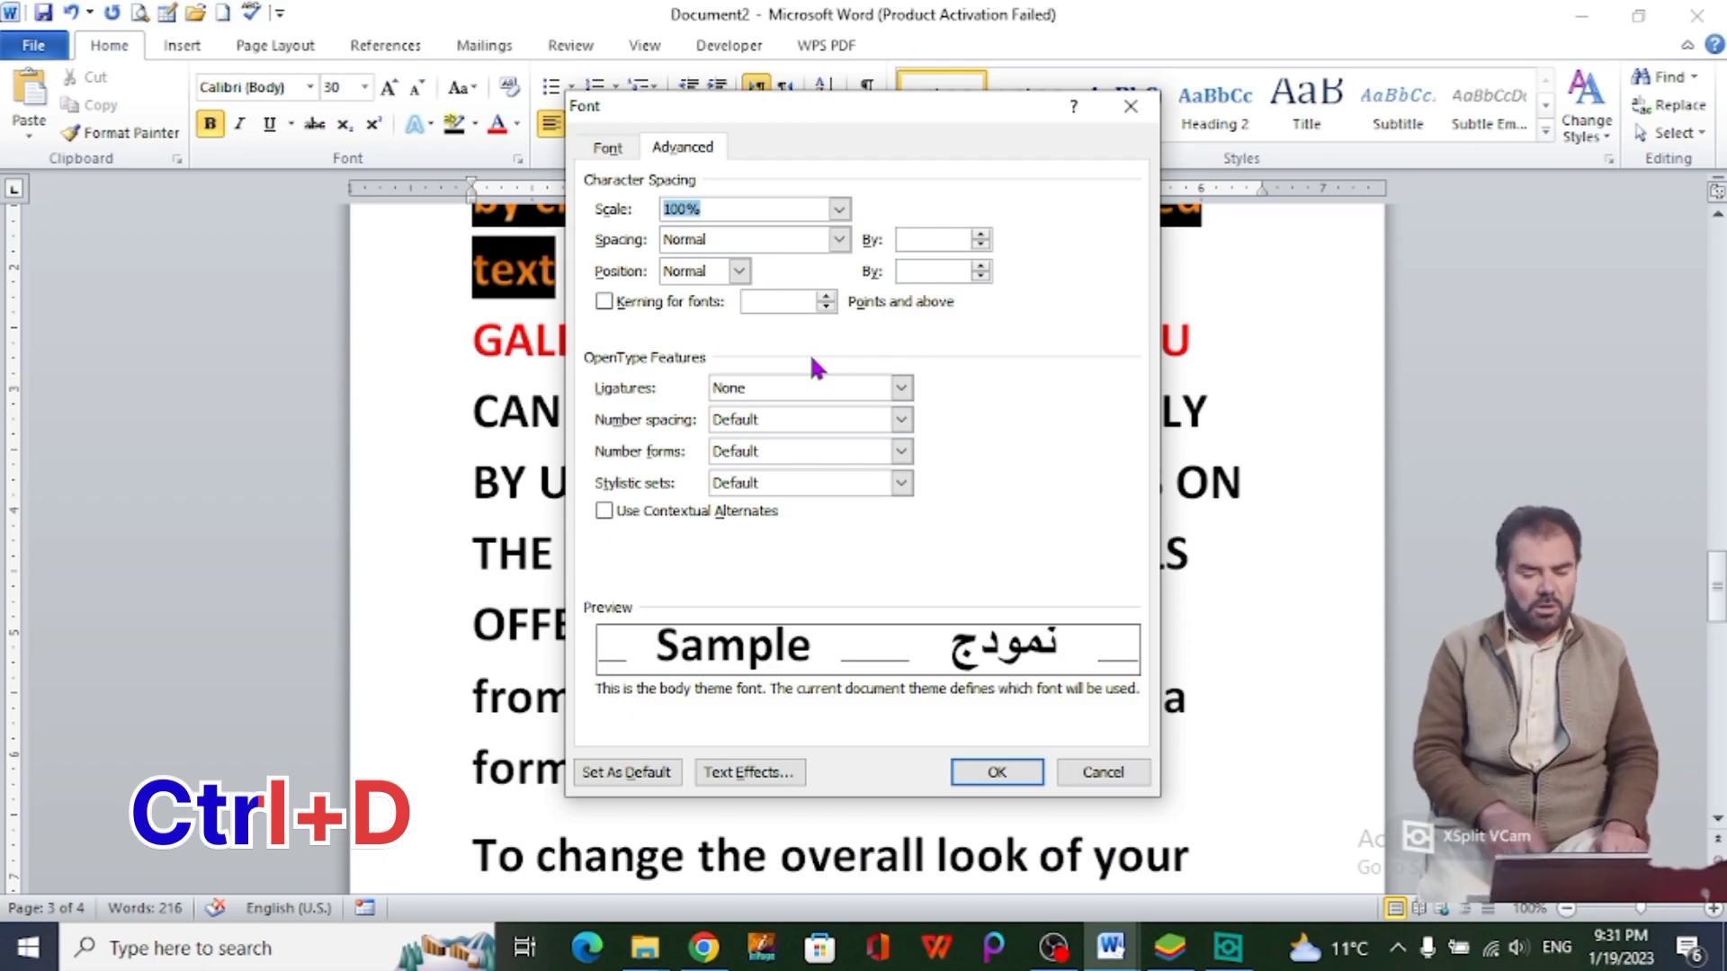
left_click(606, 153)
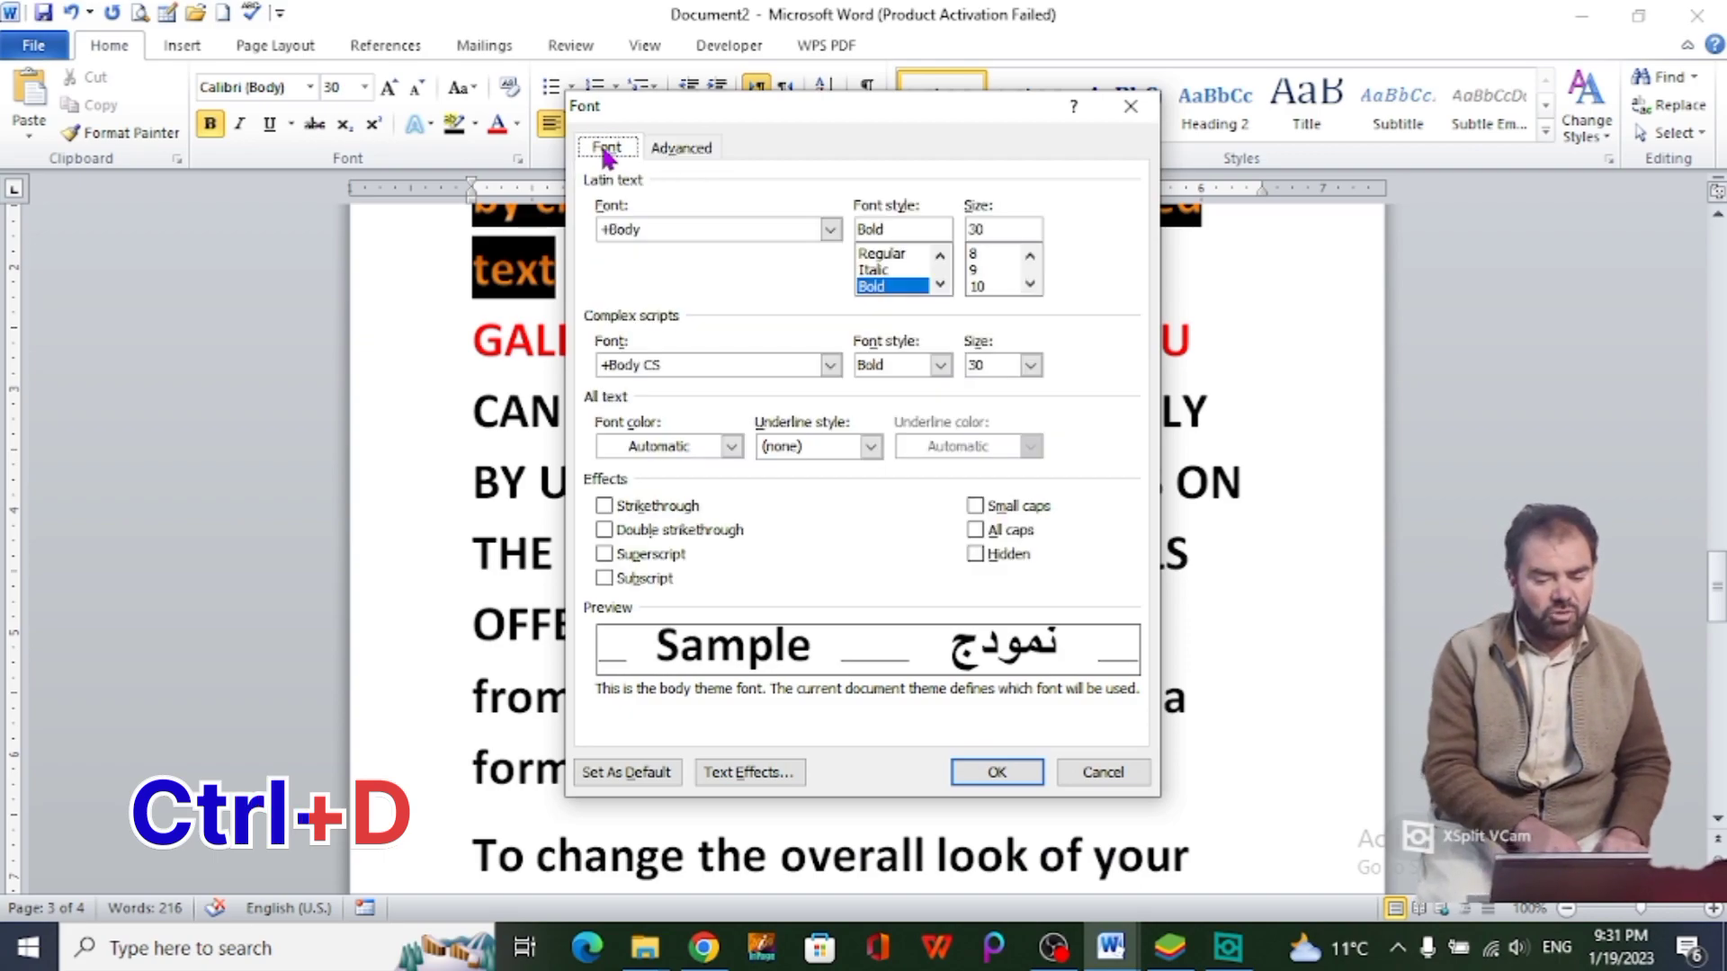
left_click(681, 151)
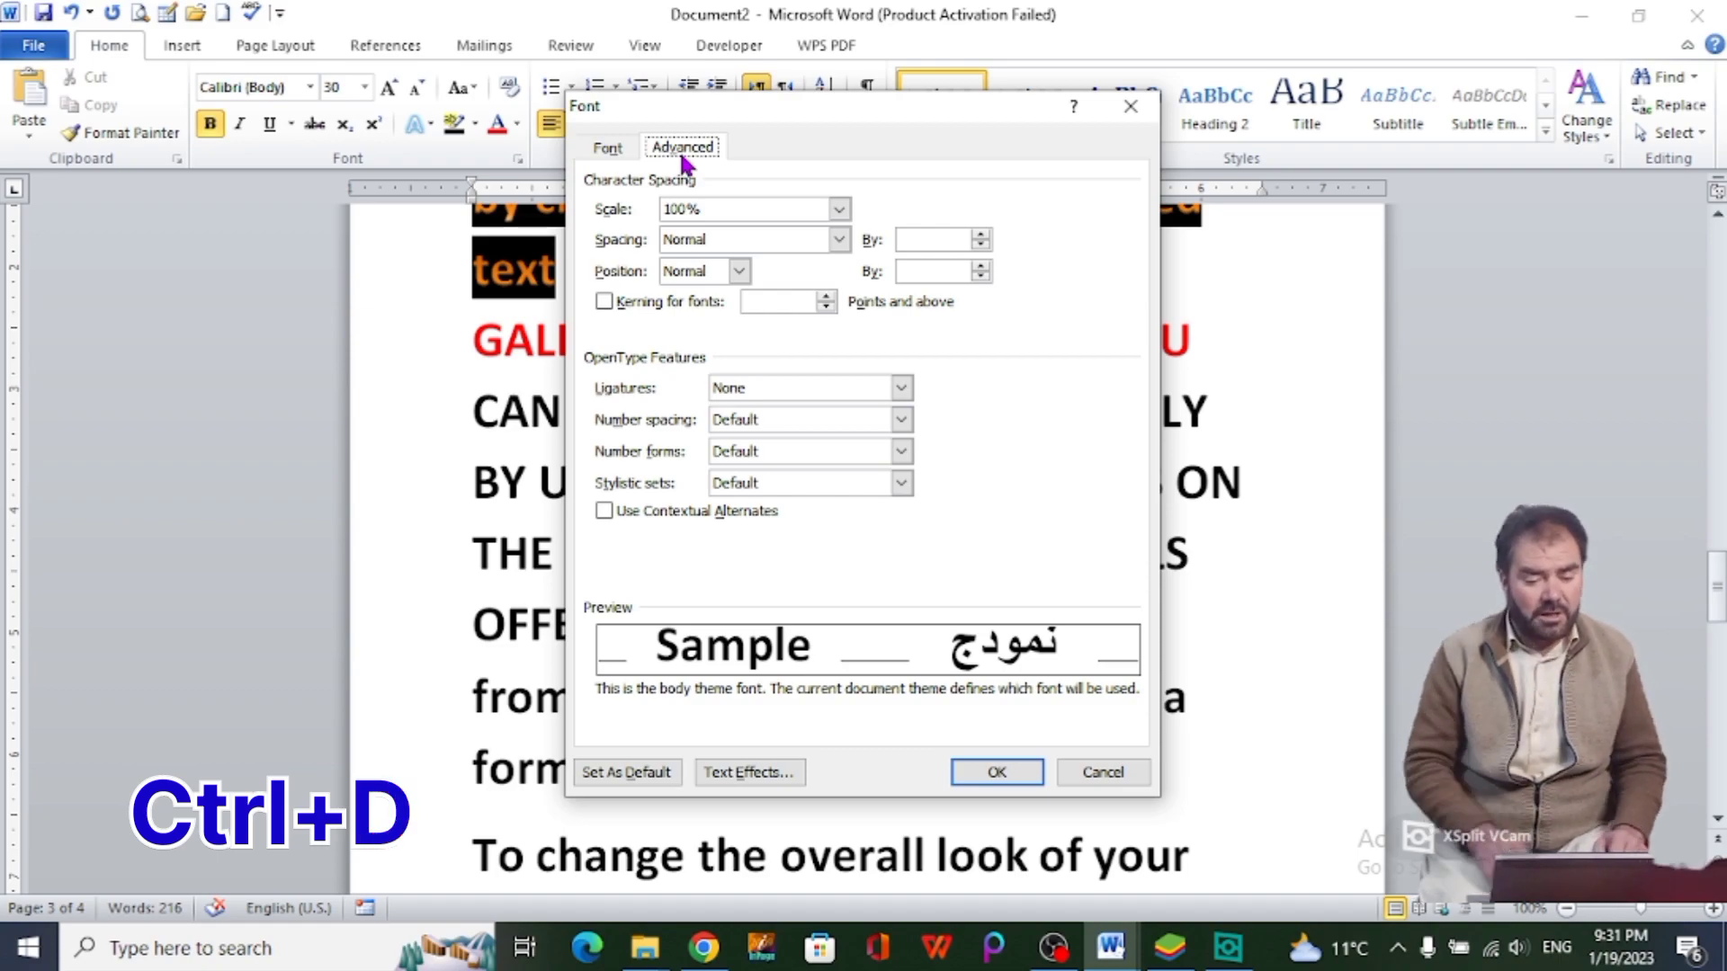
left_click(607, 148)
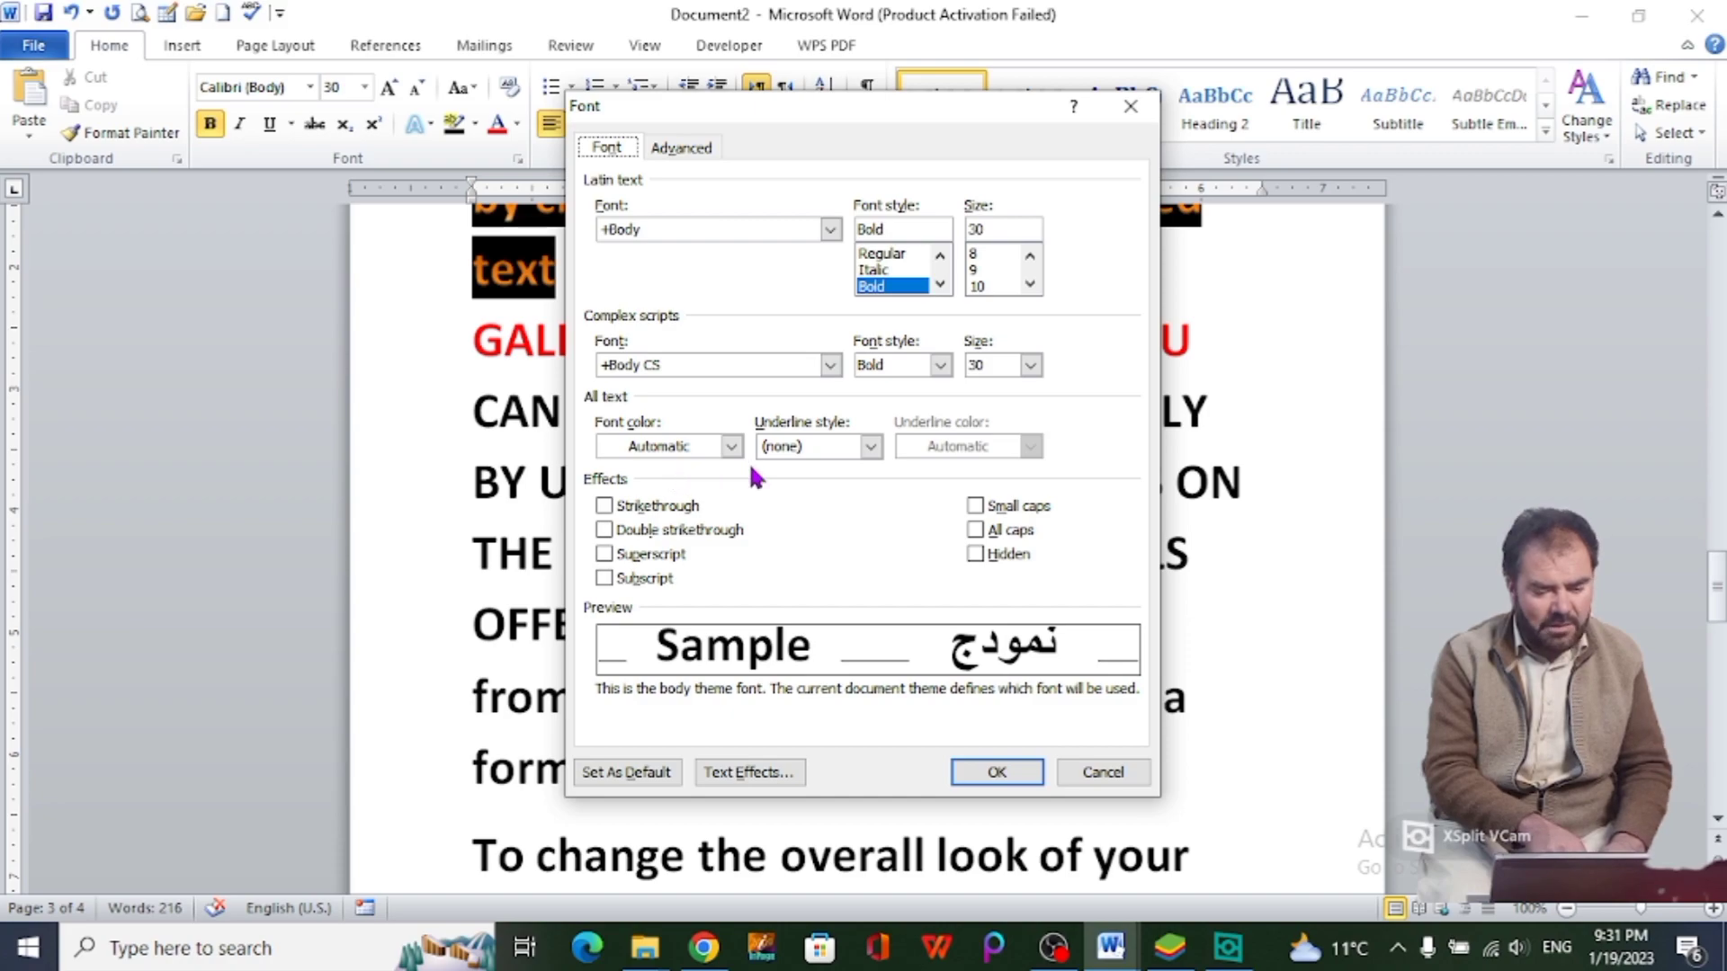
left_click(871, 447)
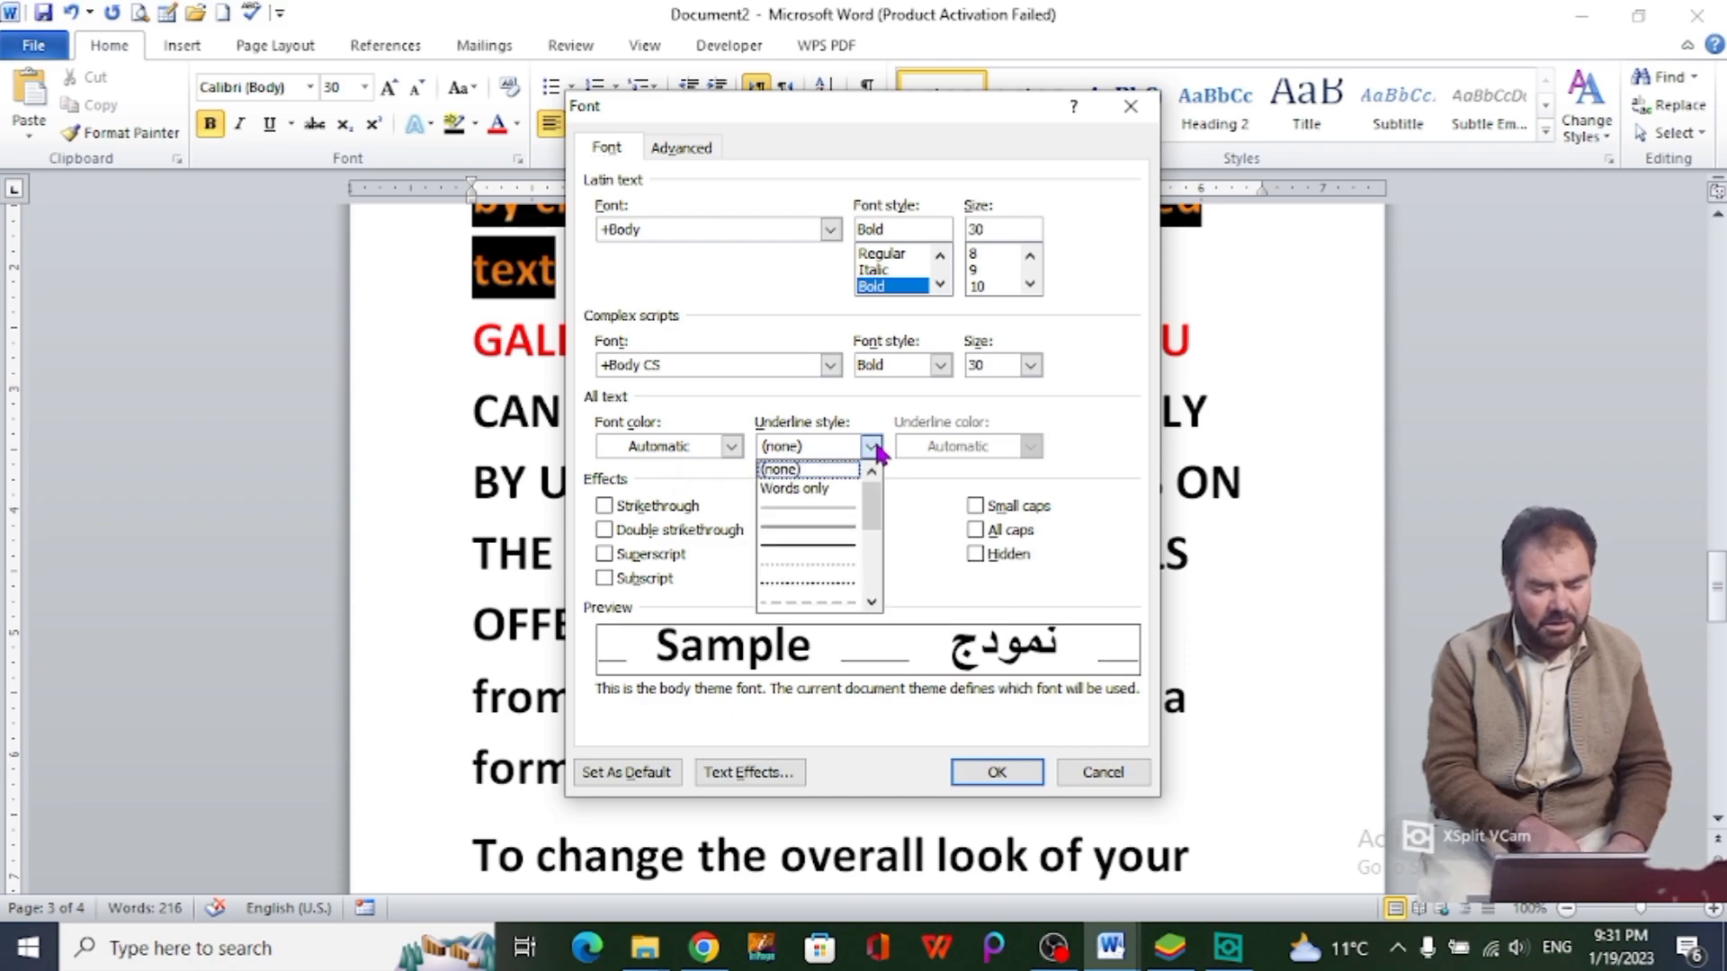
left_click(909, 454)
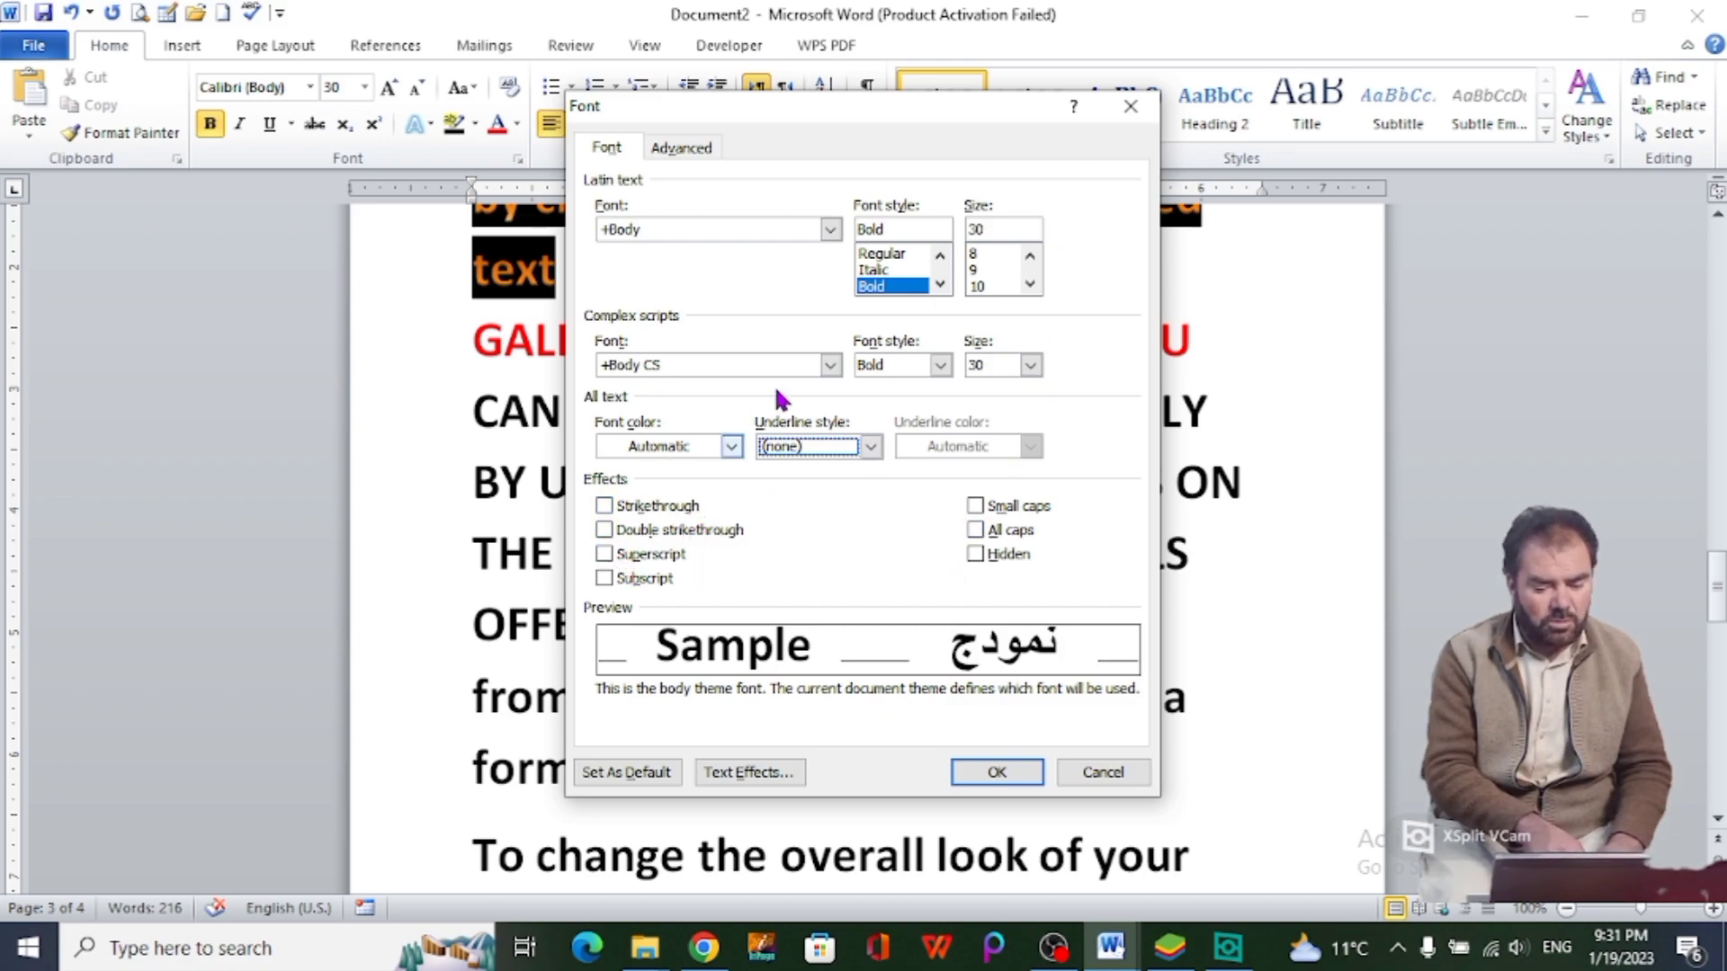
left_click(1133, 108)
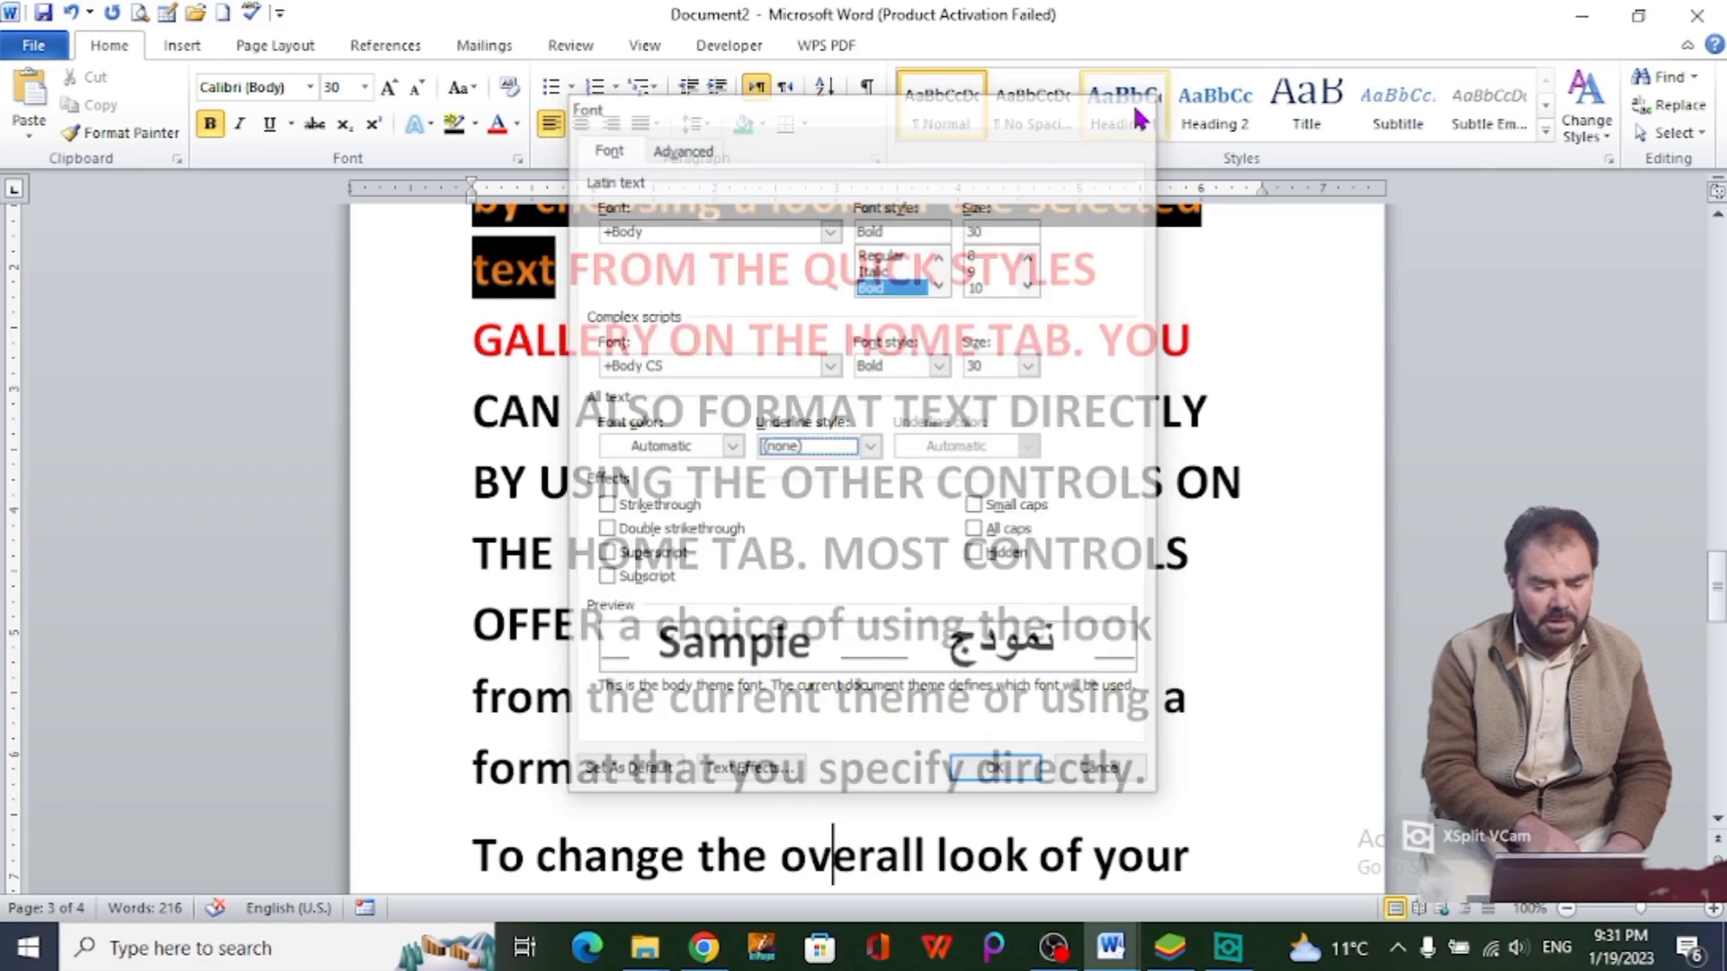
Step: Apply double strikethrough to the page 3 passage from "CAN ALSO FORMAT TEXT" through "using the look"
left_click(486, 412)
left_click_drag(486, 412, 1157, 624)
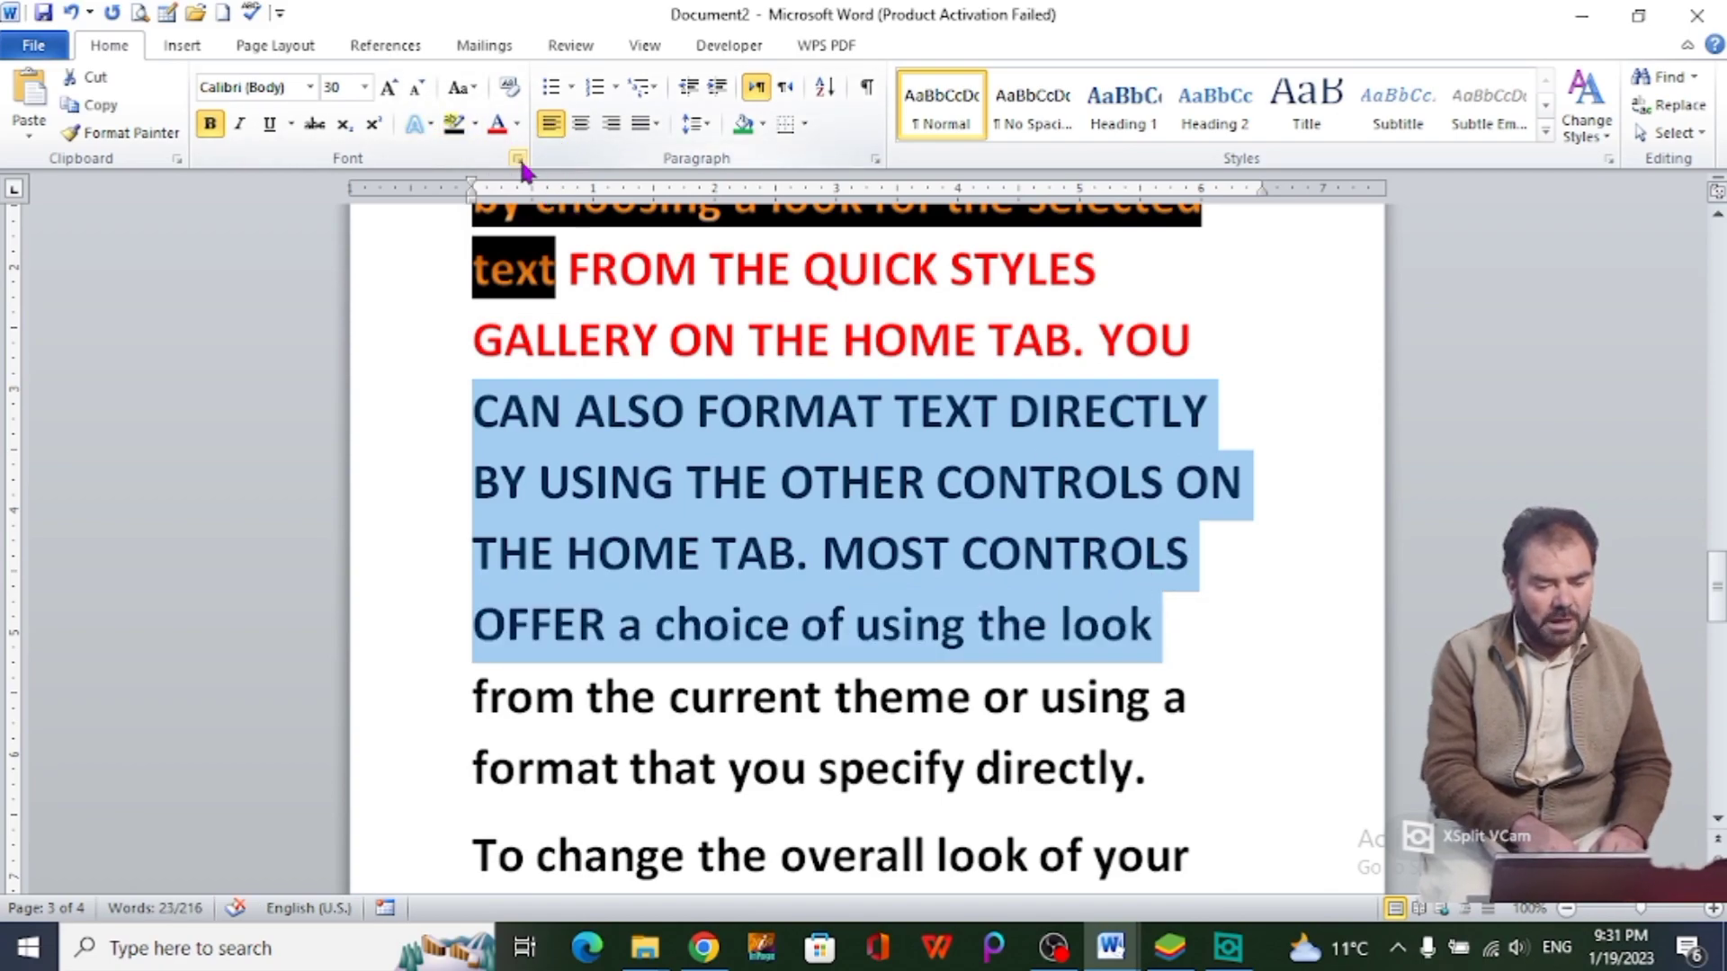
left_click(518, 161)
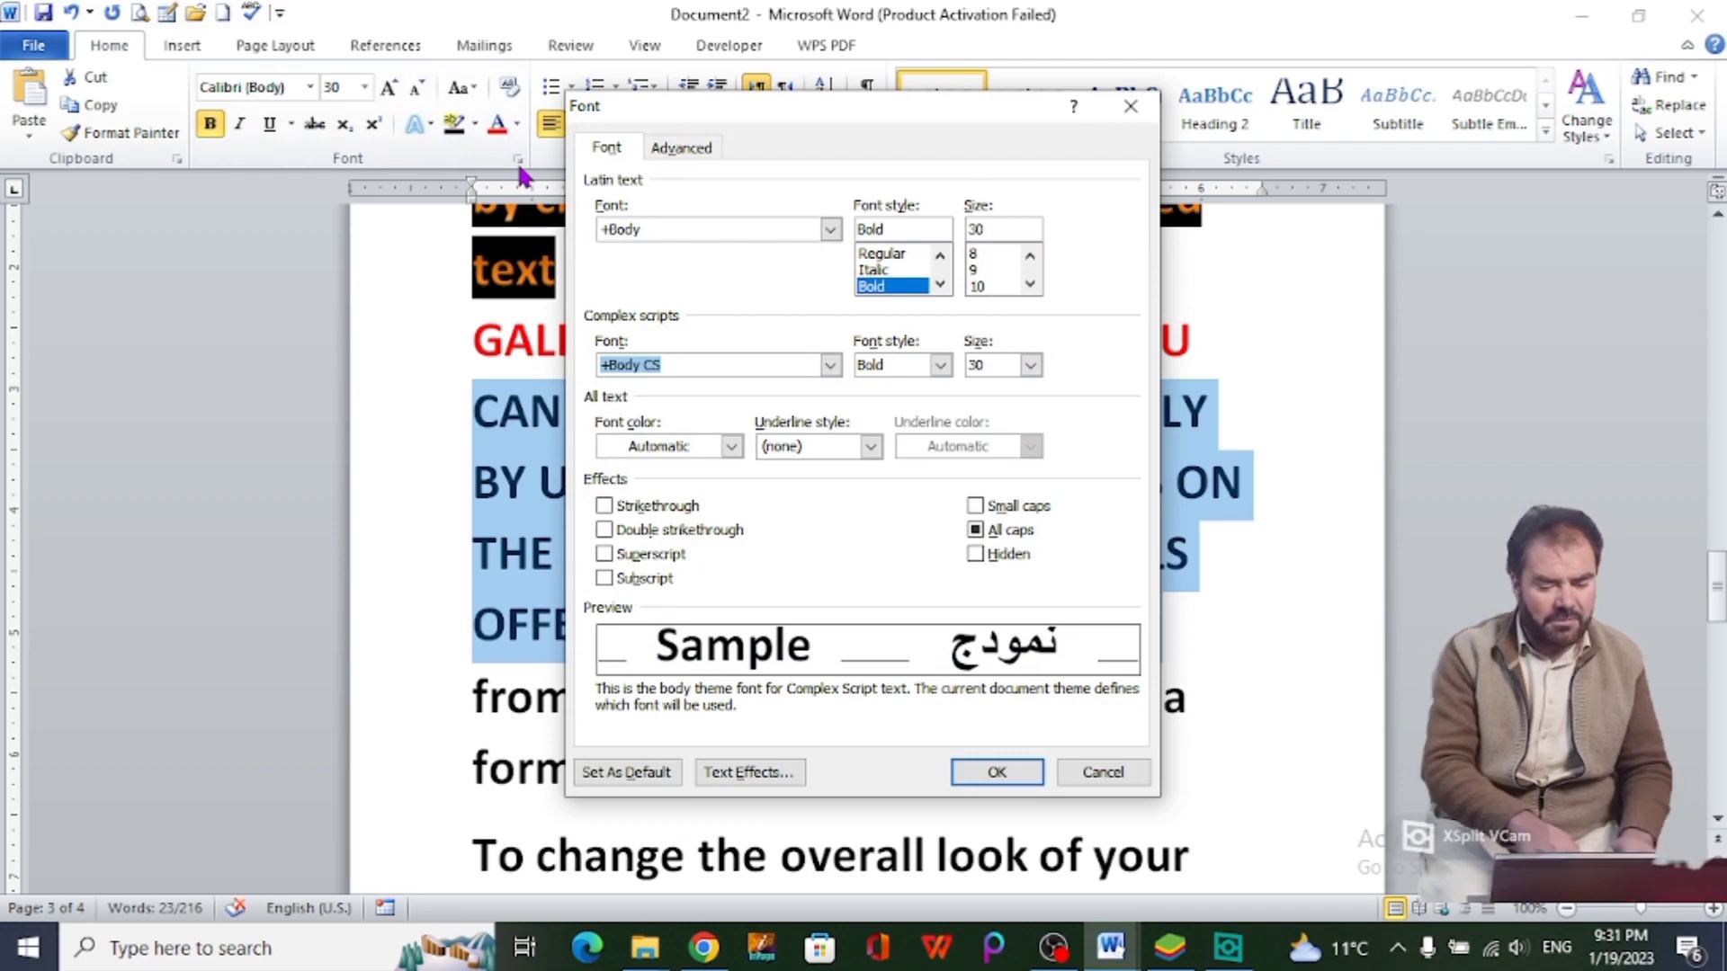
left_click(649, 535)
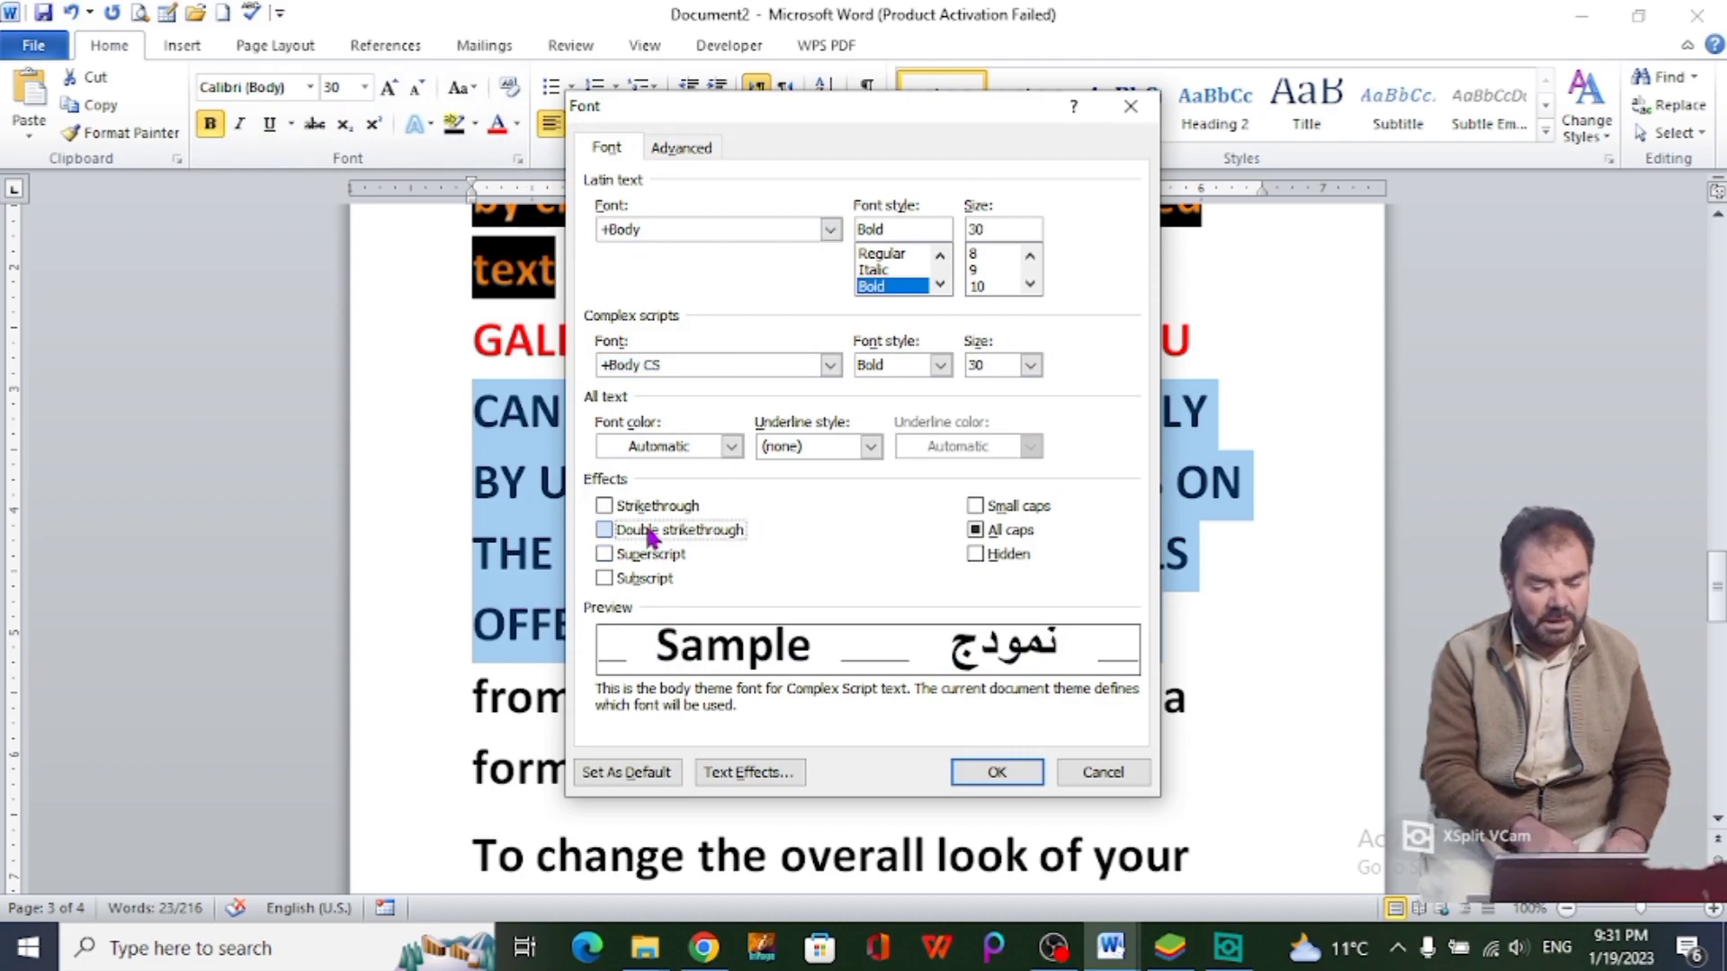
left_click(975, 768)
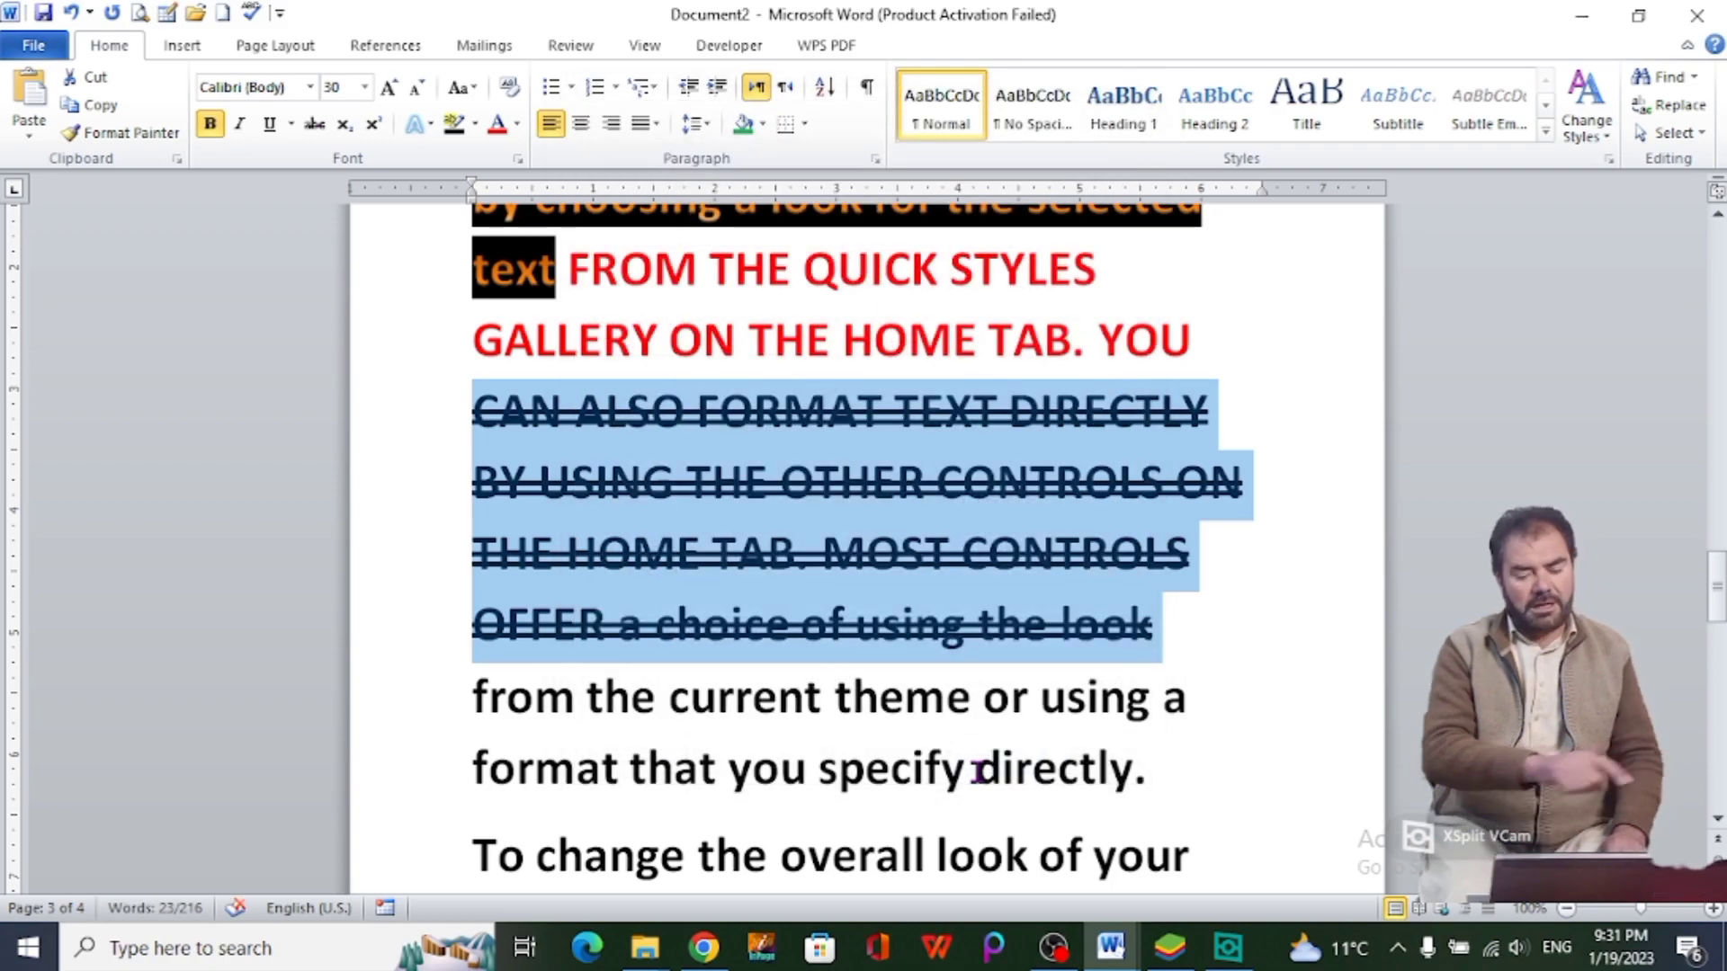
left_click(518, 162)
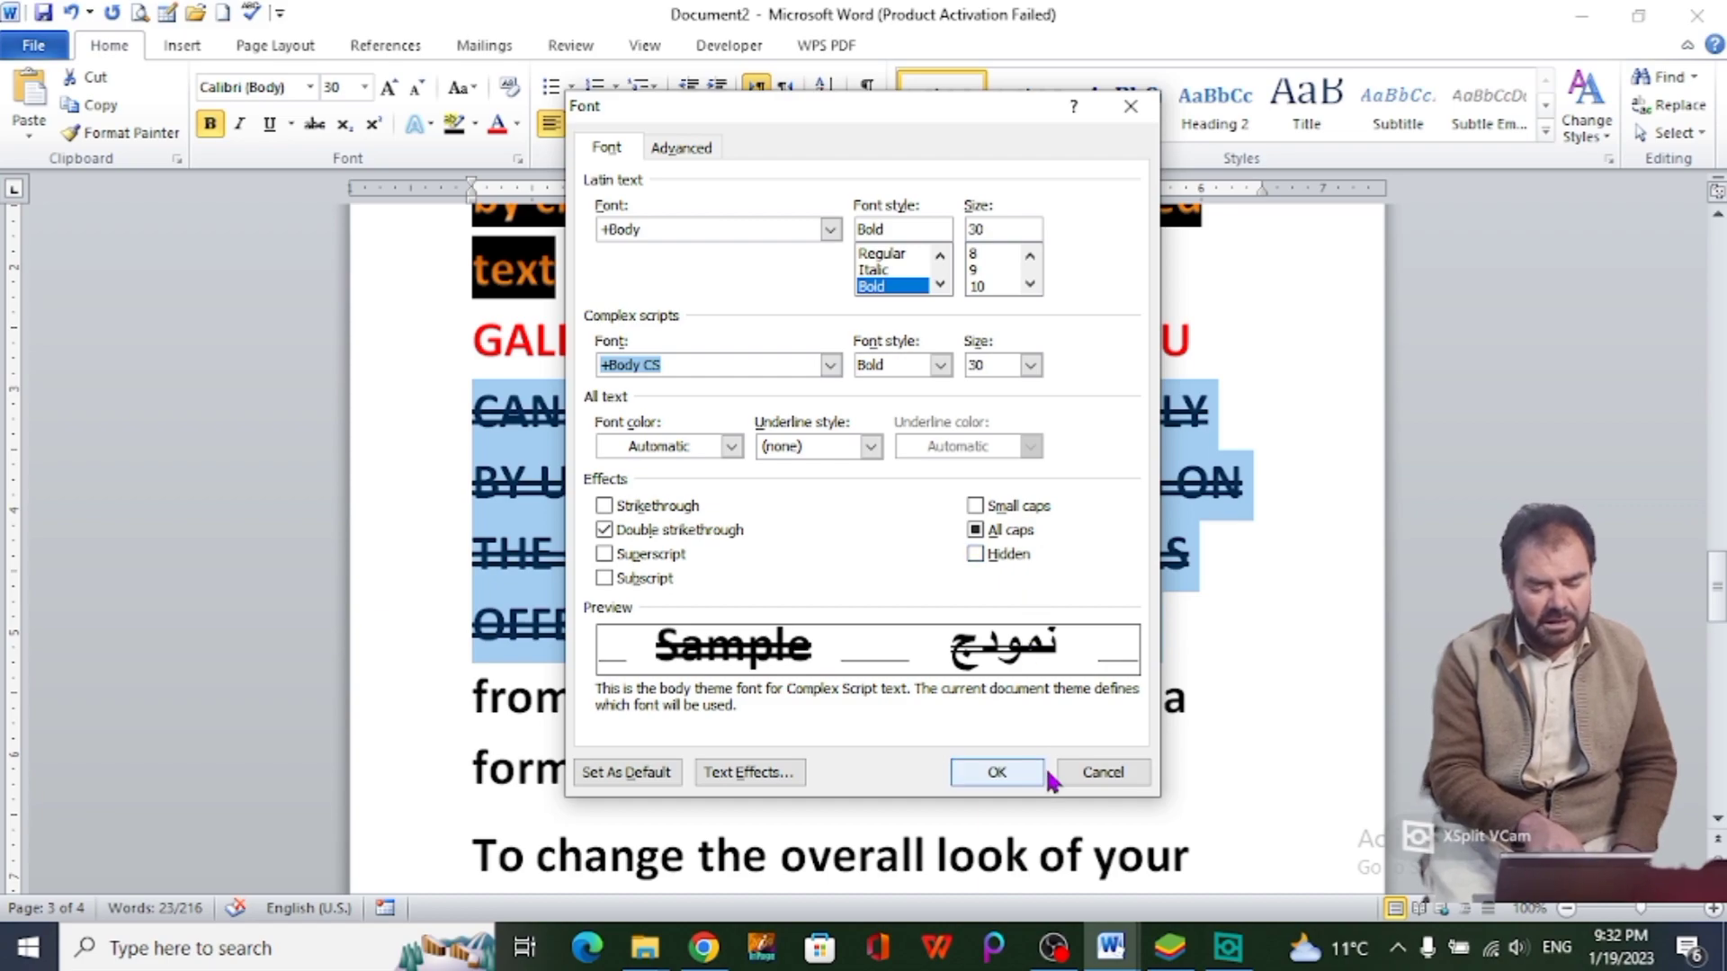
left_click(1103, 772)
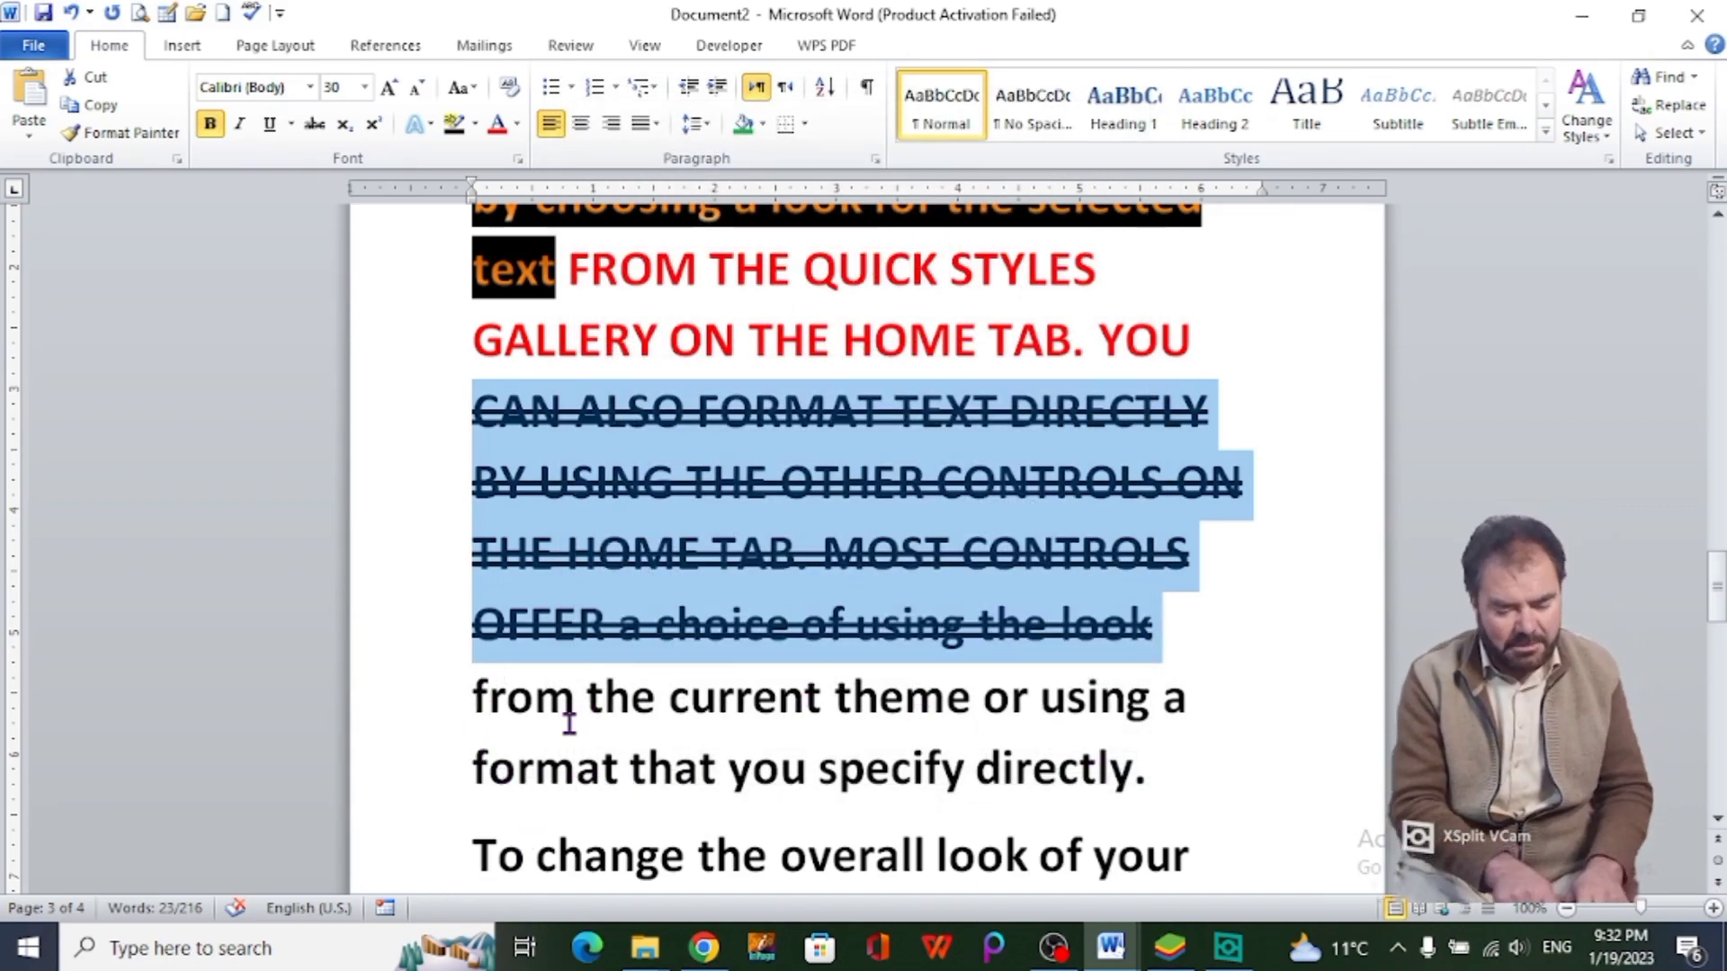
Step: Start a new paragraph at "from the current theme" and format the text through "specify directly." in small caps
left_click(1164, 639)
key("Return")
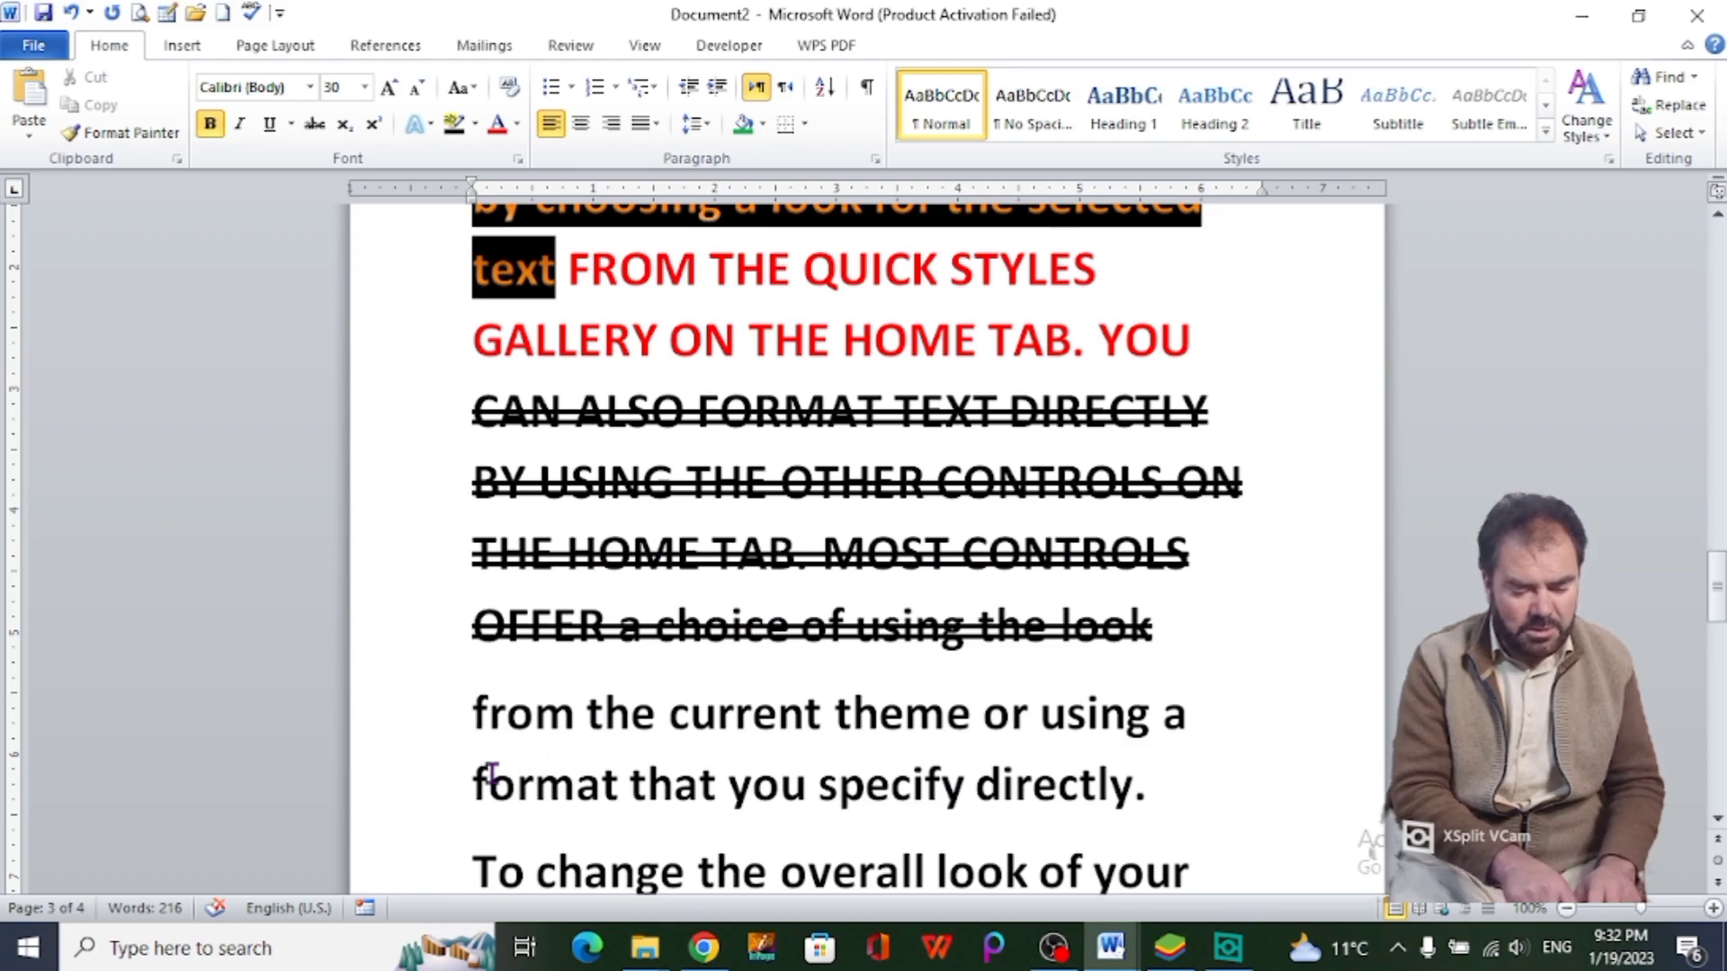
left_click_drag(473, 715, 1184, 790)
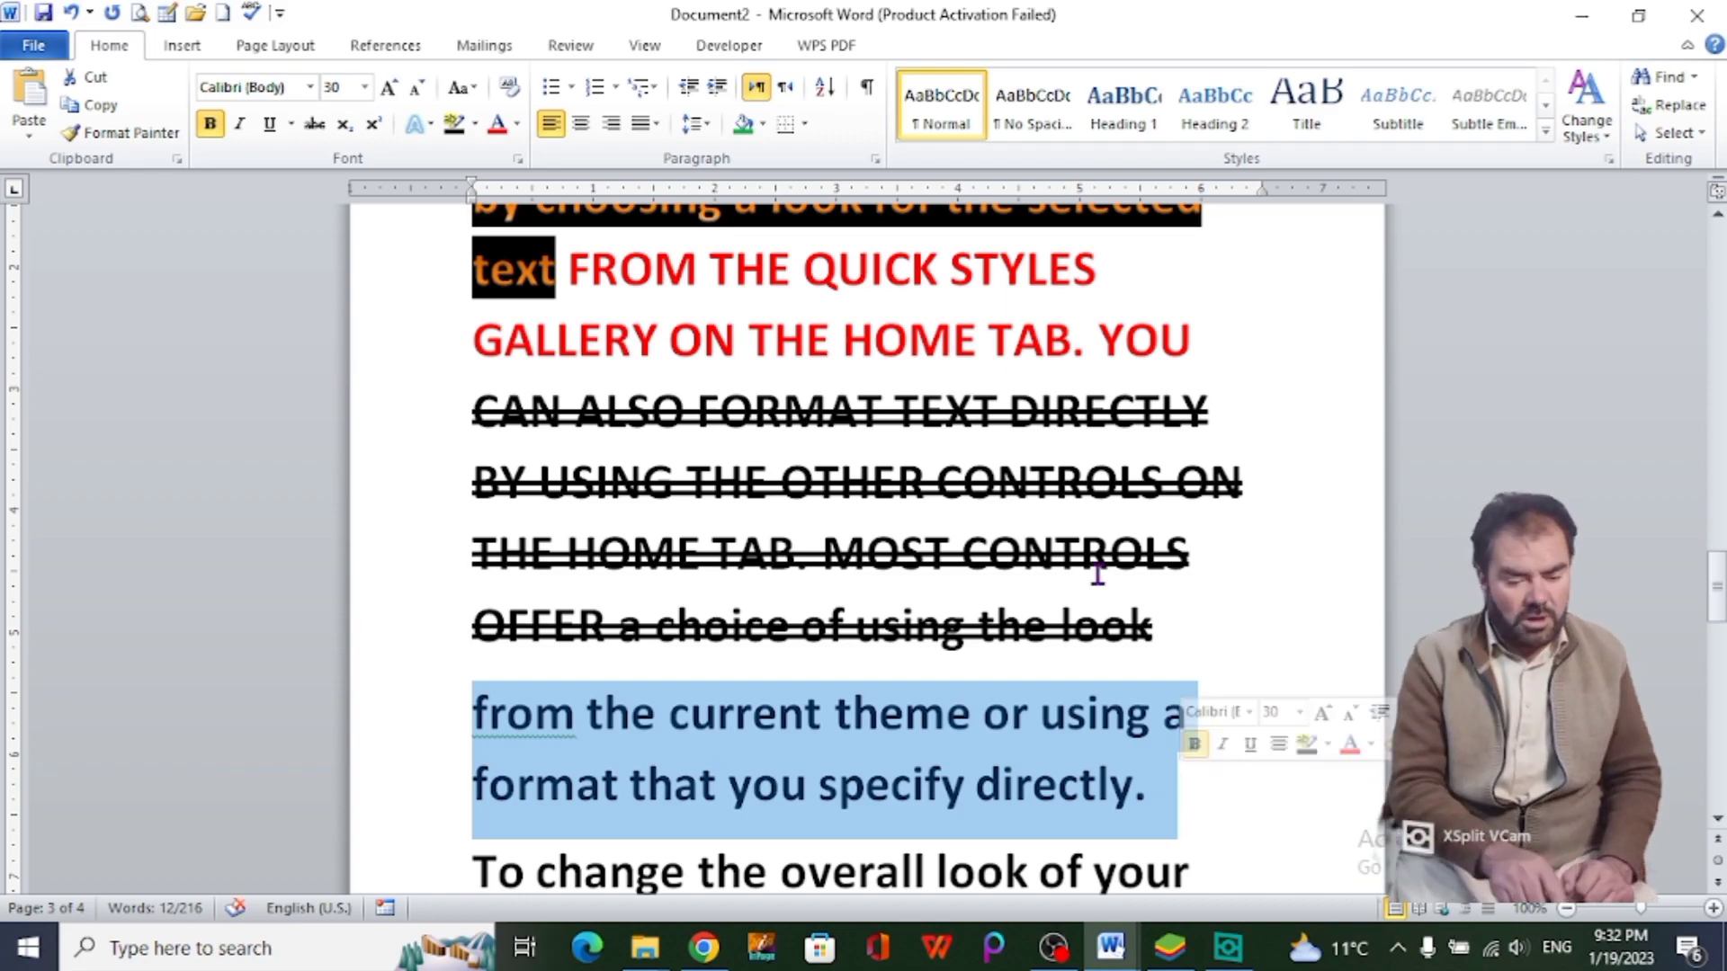
left_click(518, 162)
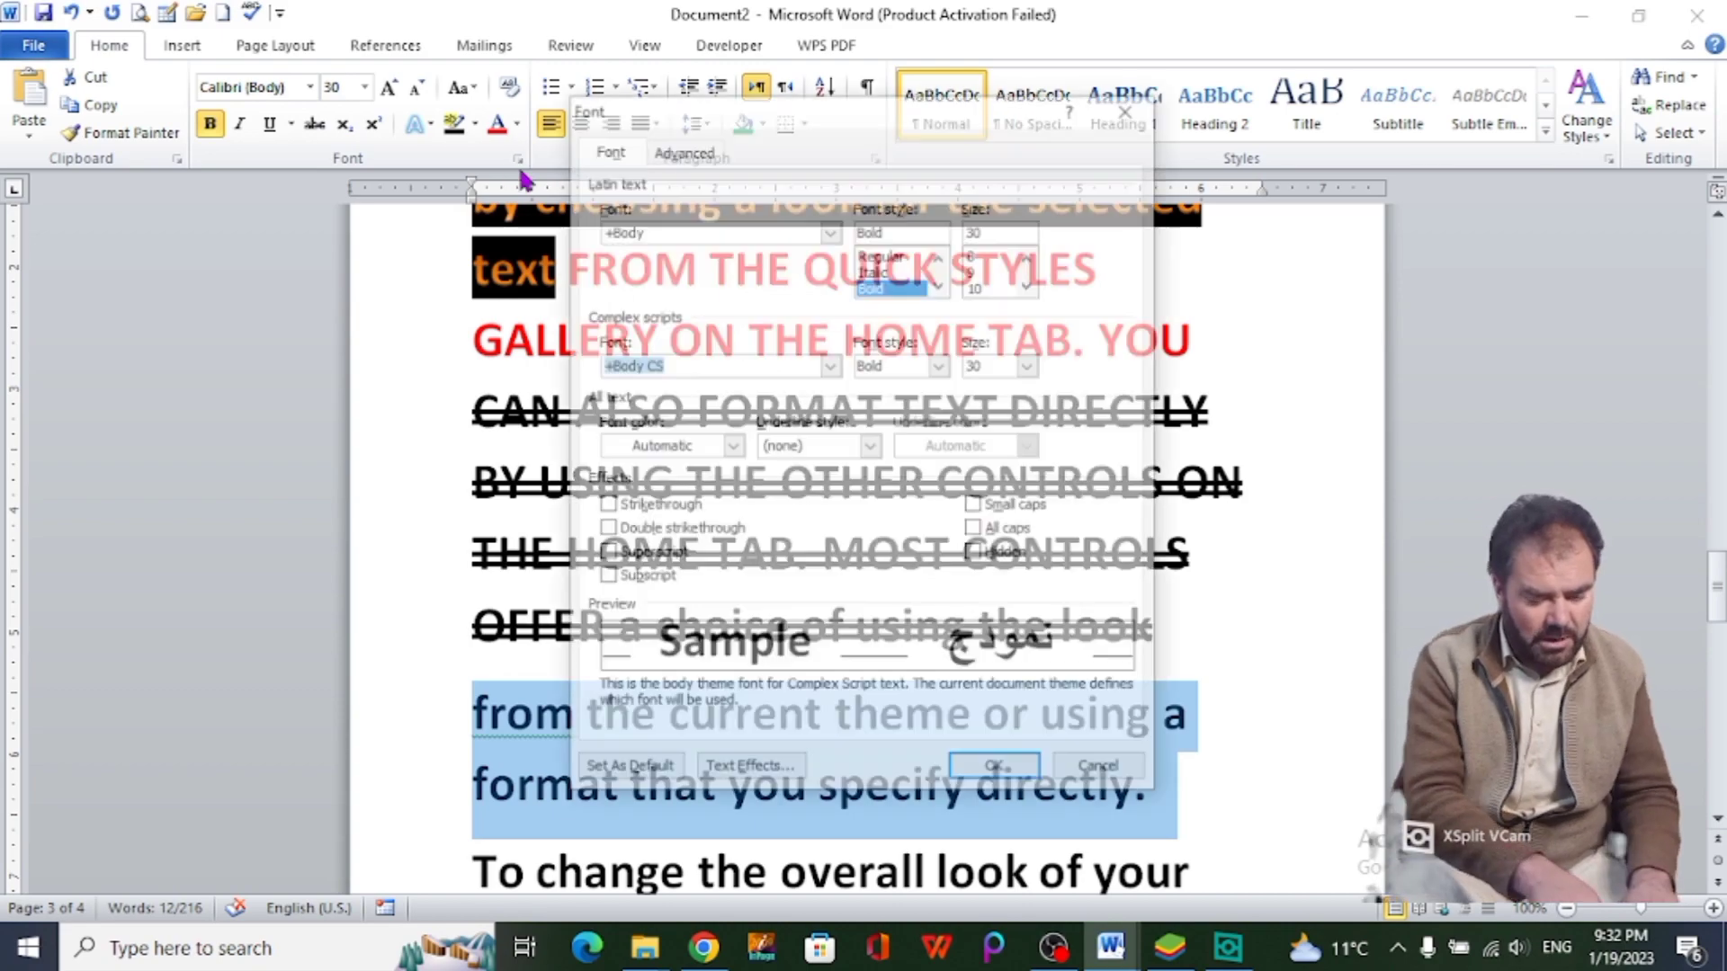
left_click(976, 509)
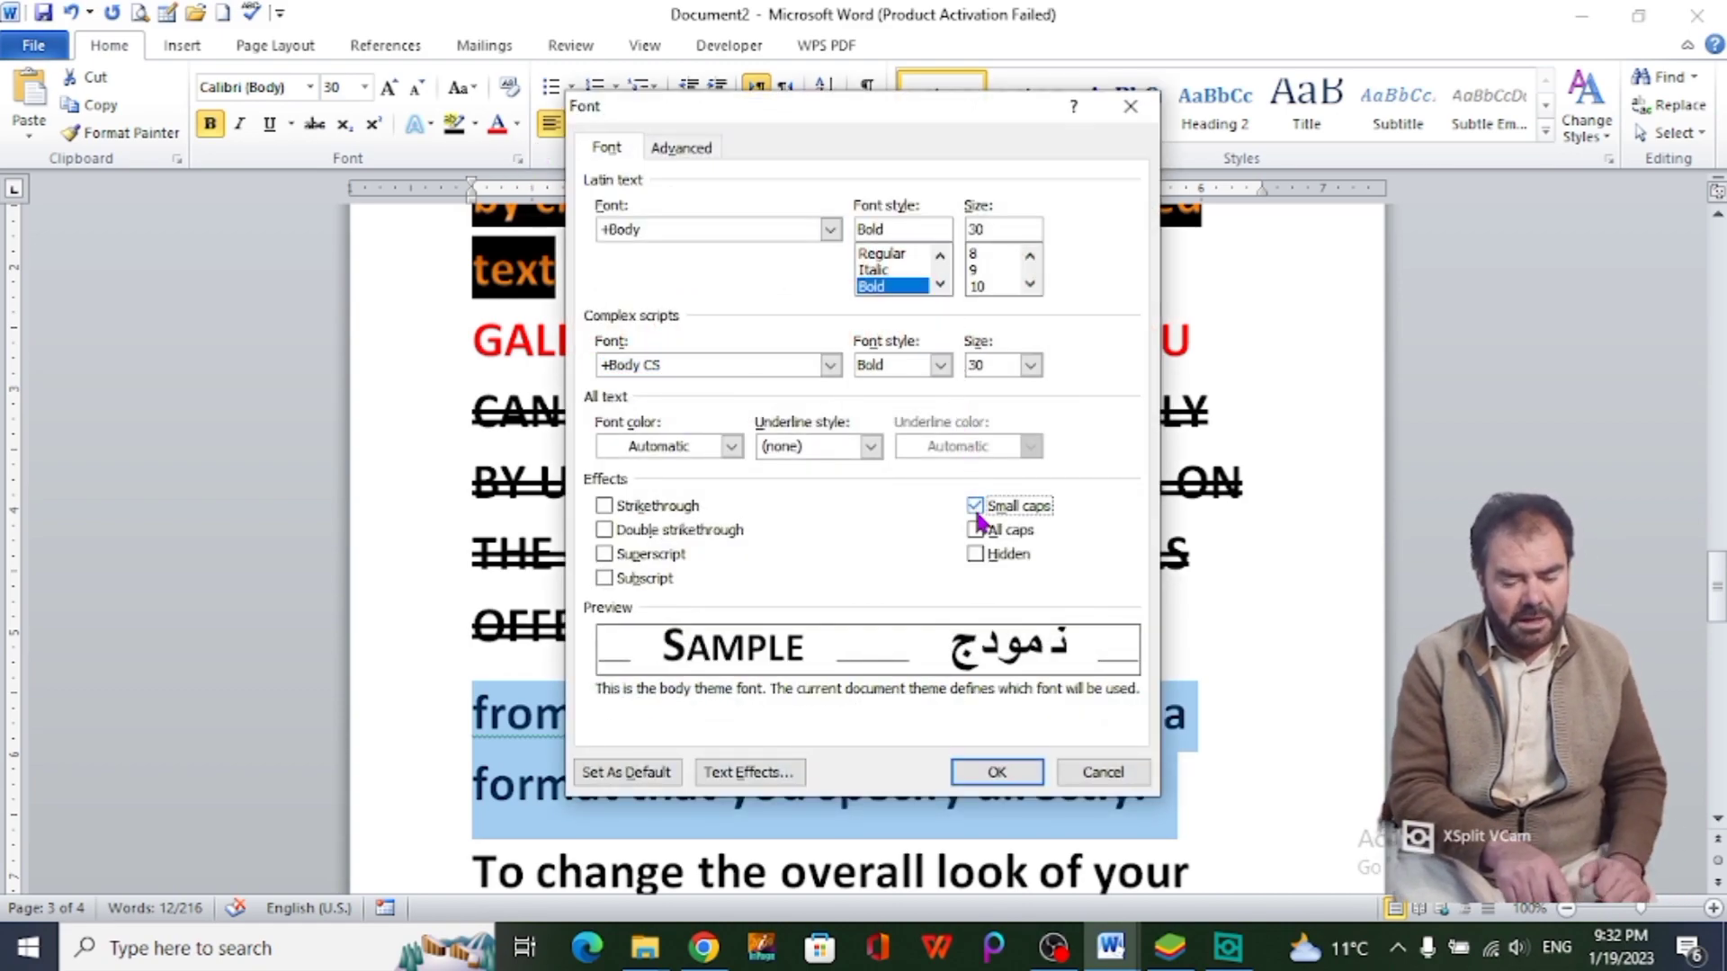
left_click(994, 772)
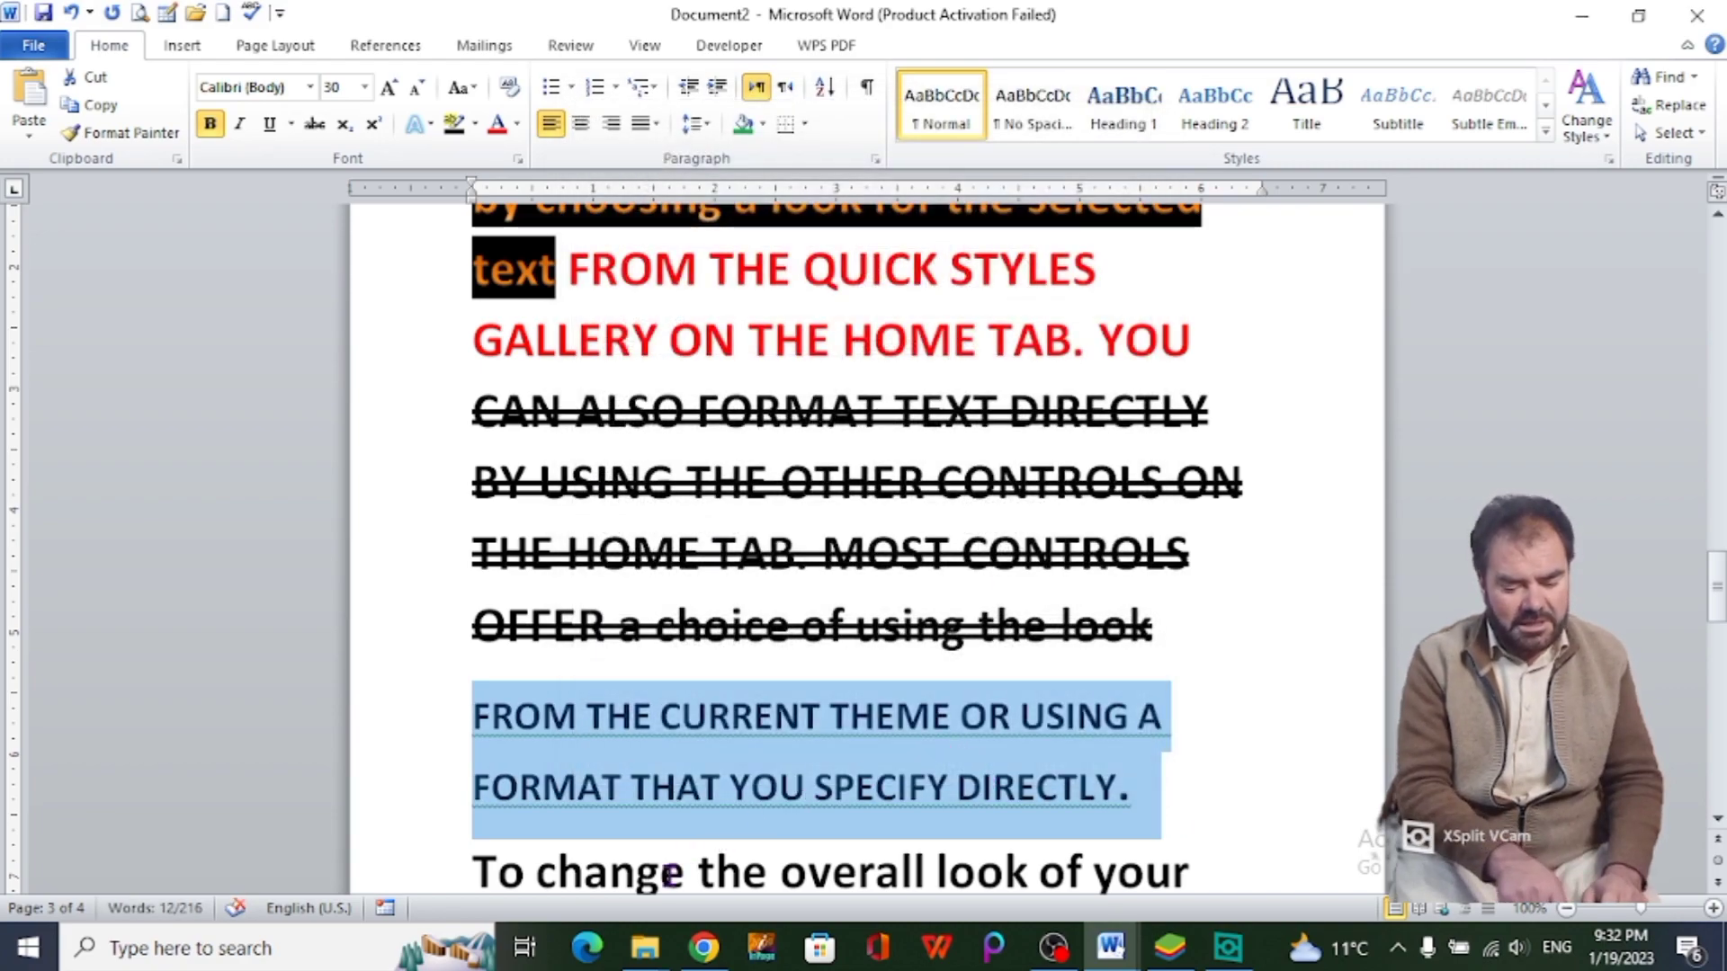
left_click(543, 724)
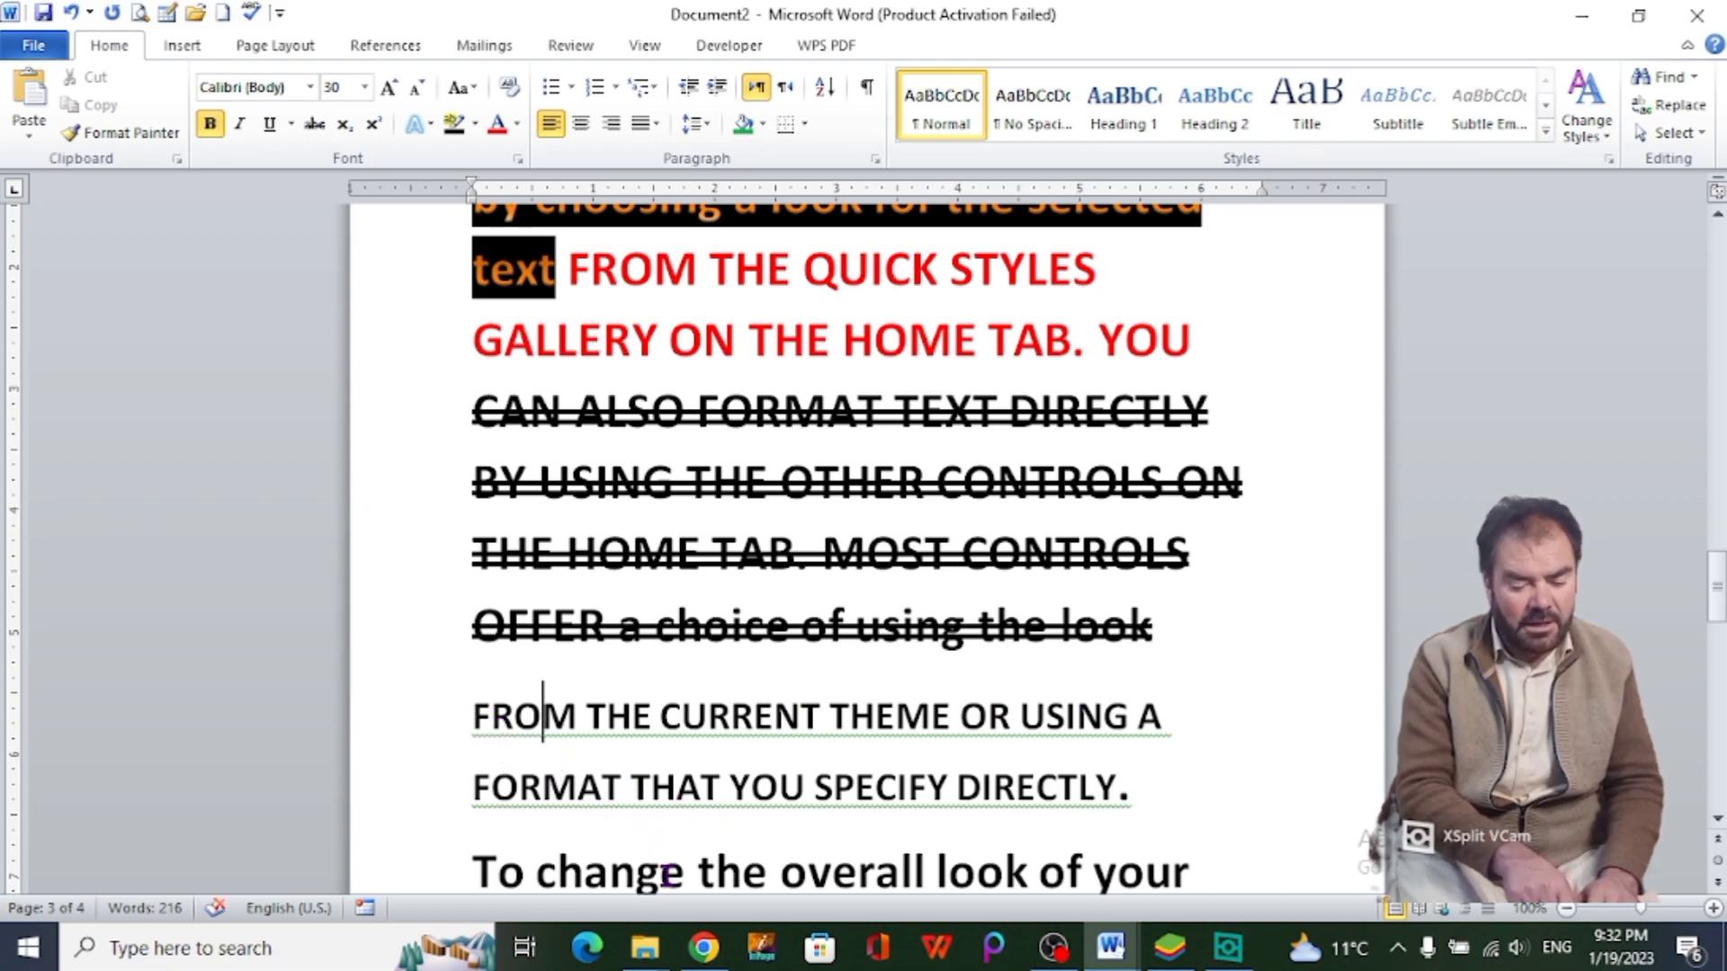
Step: Apply the All caps effect to the text from "To change the overall look" through "looks available in the"
scroll(662, 864, "down", 2)
left_click(659, 868)
scroll(665, 877, "down", 3)
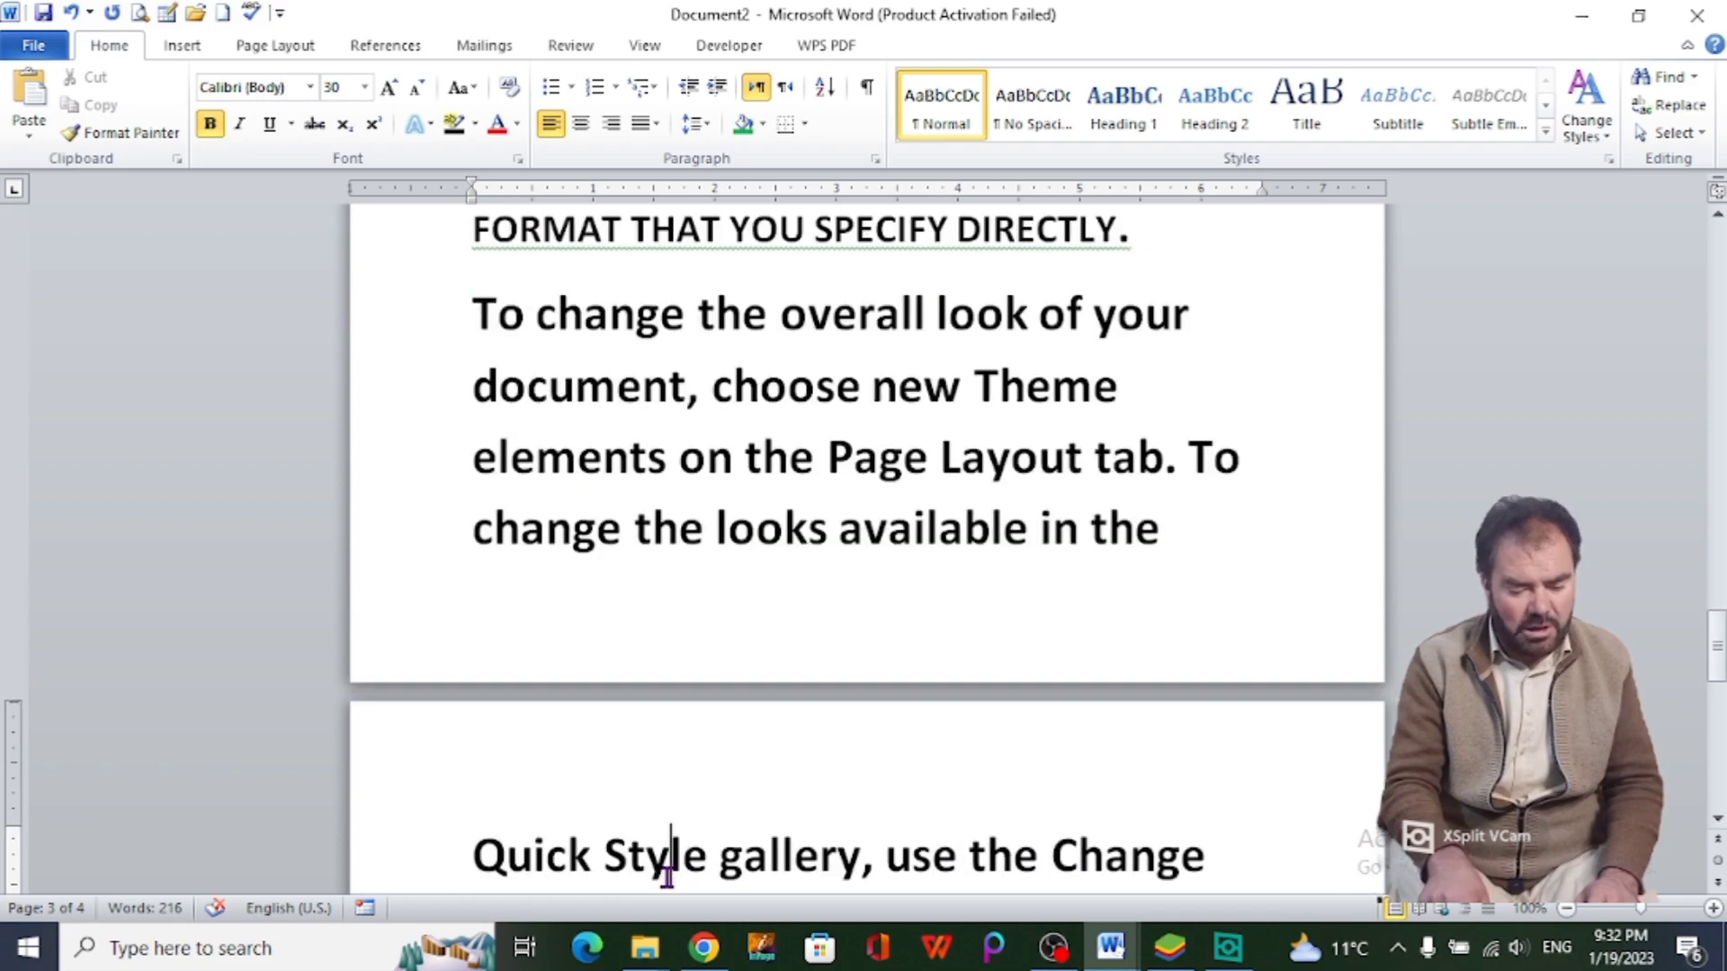
left_click(475, 315)
left_click_drag(475, 314, 1191, 528)
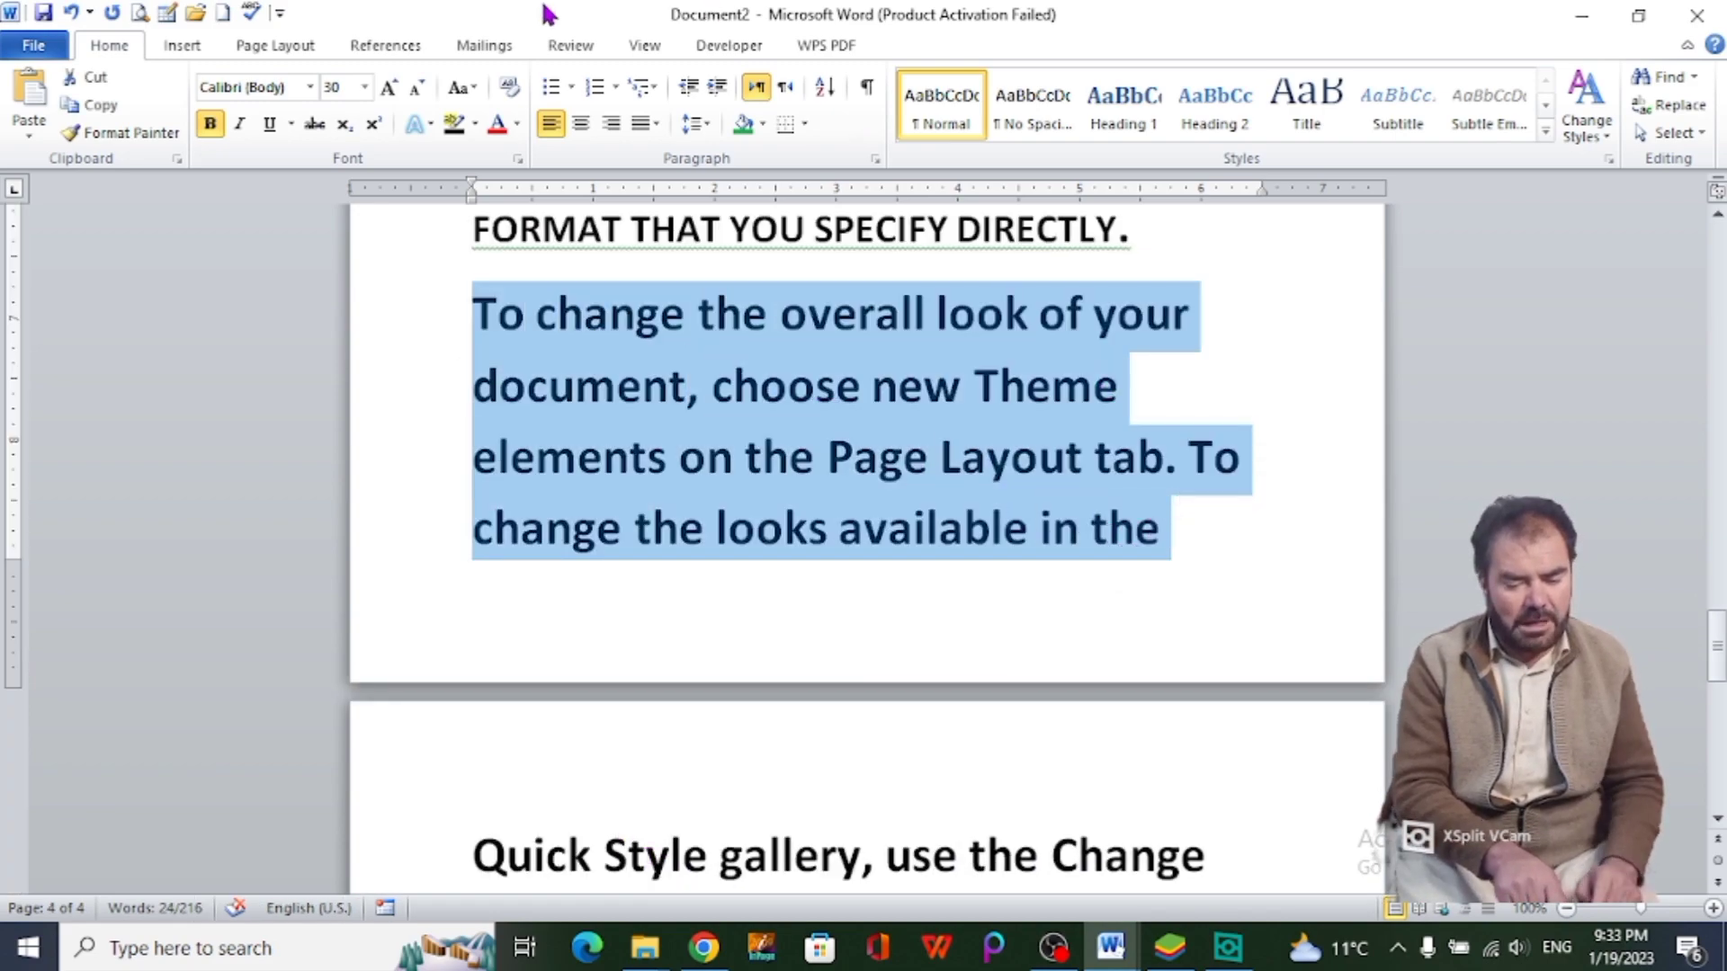
left_click(519, 161)
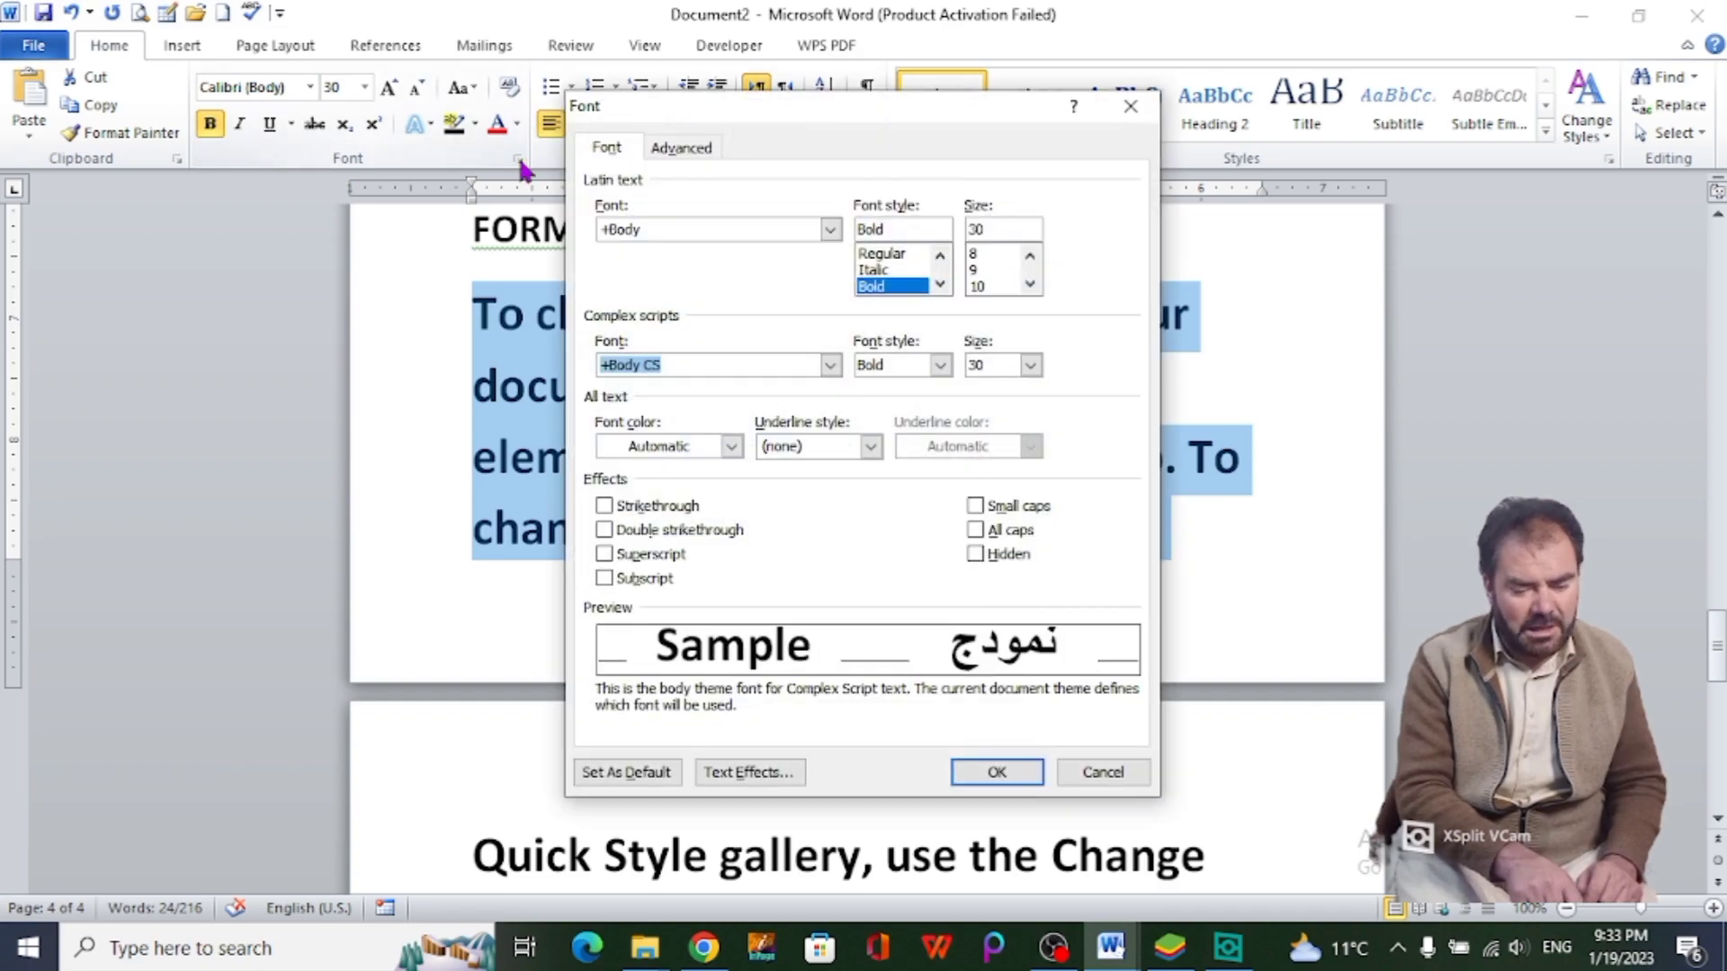
left_click(997, 533)
left_click(983, 784)
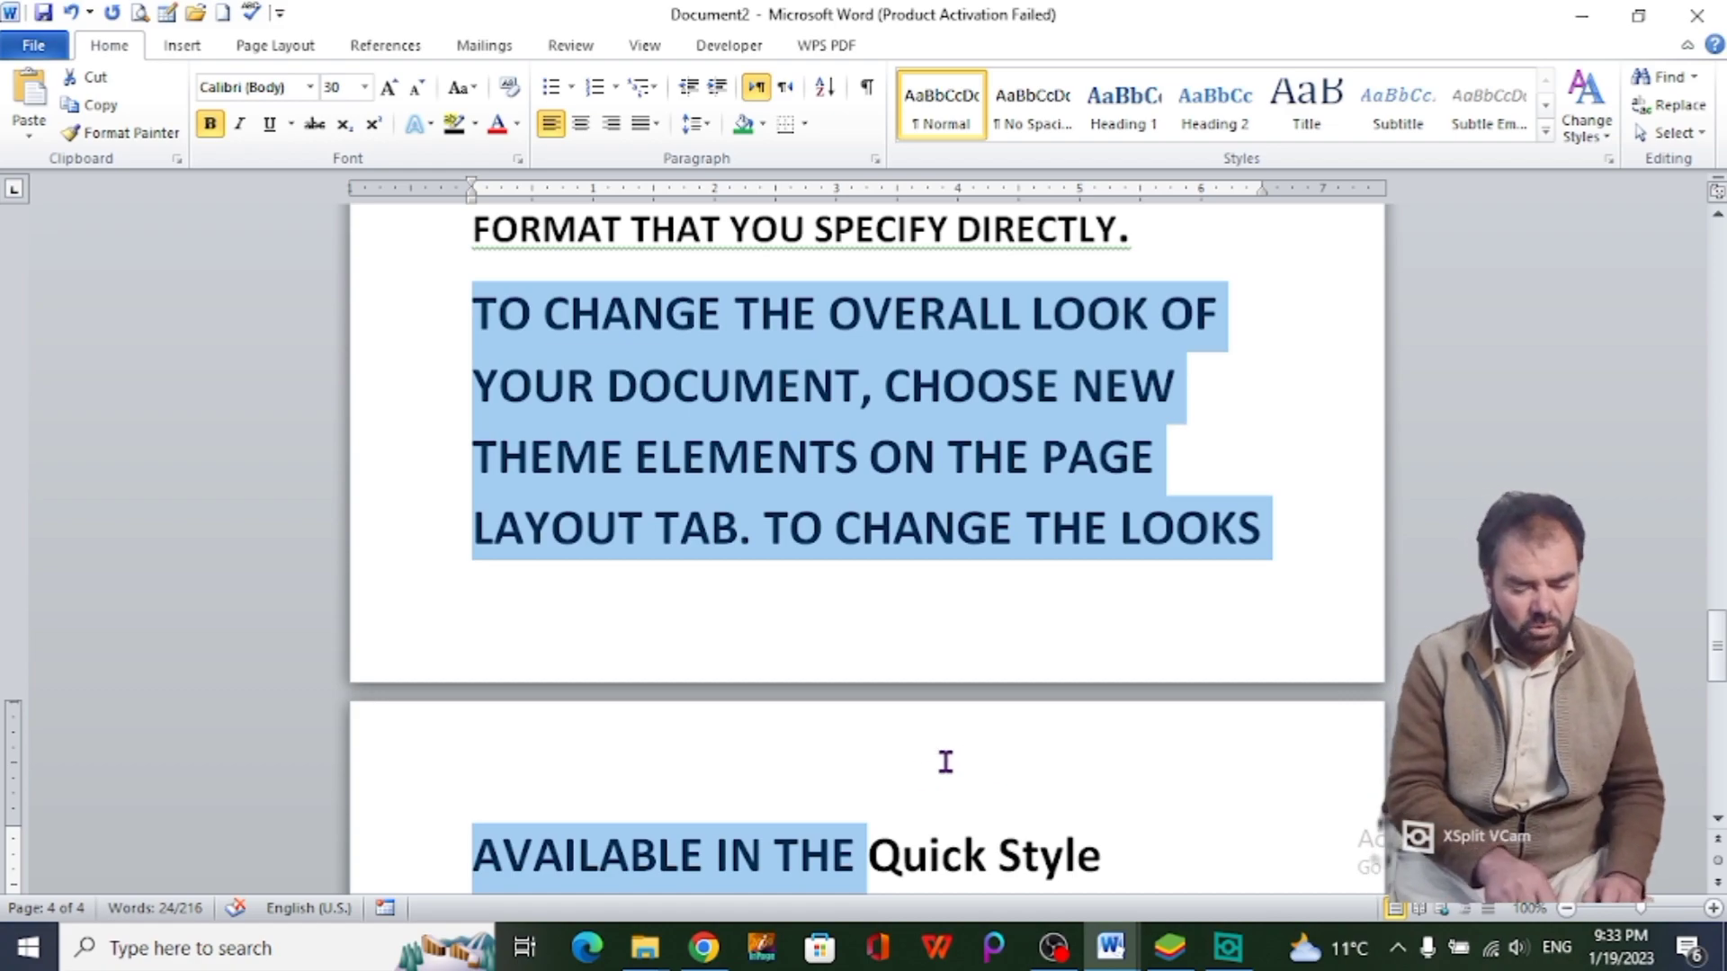
left_click(551, 126)
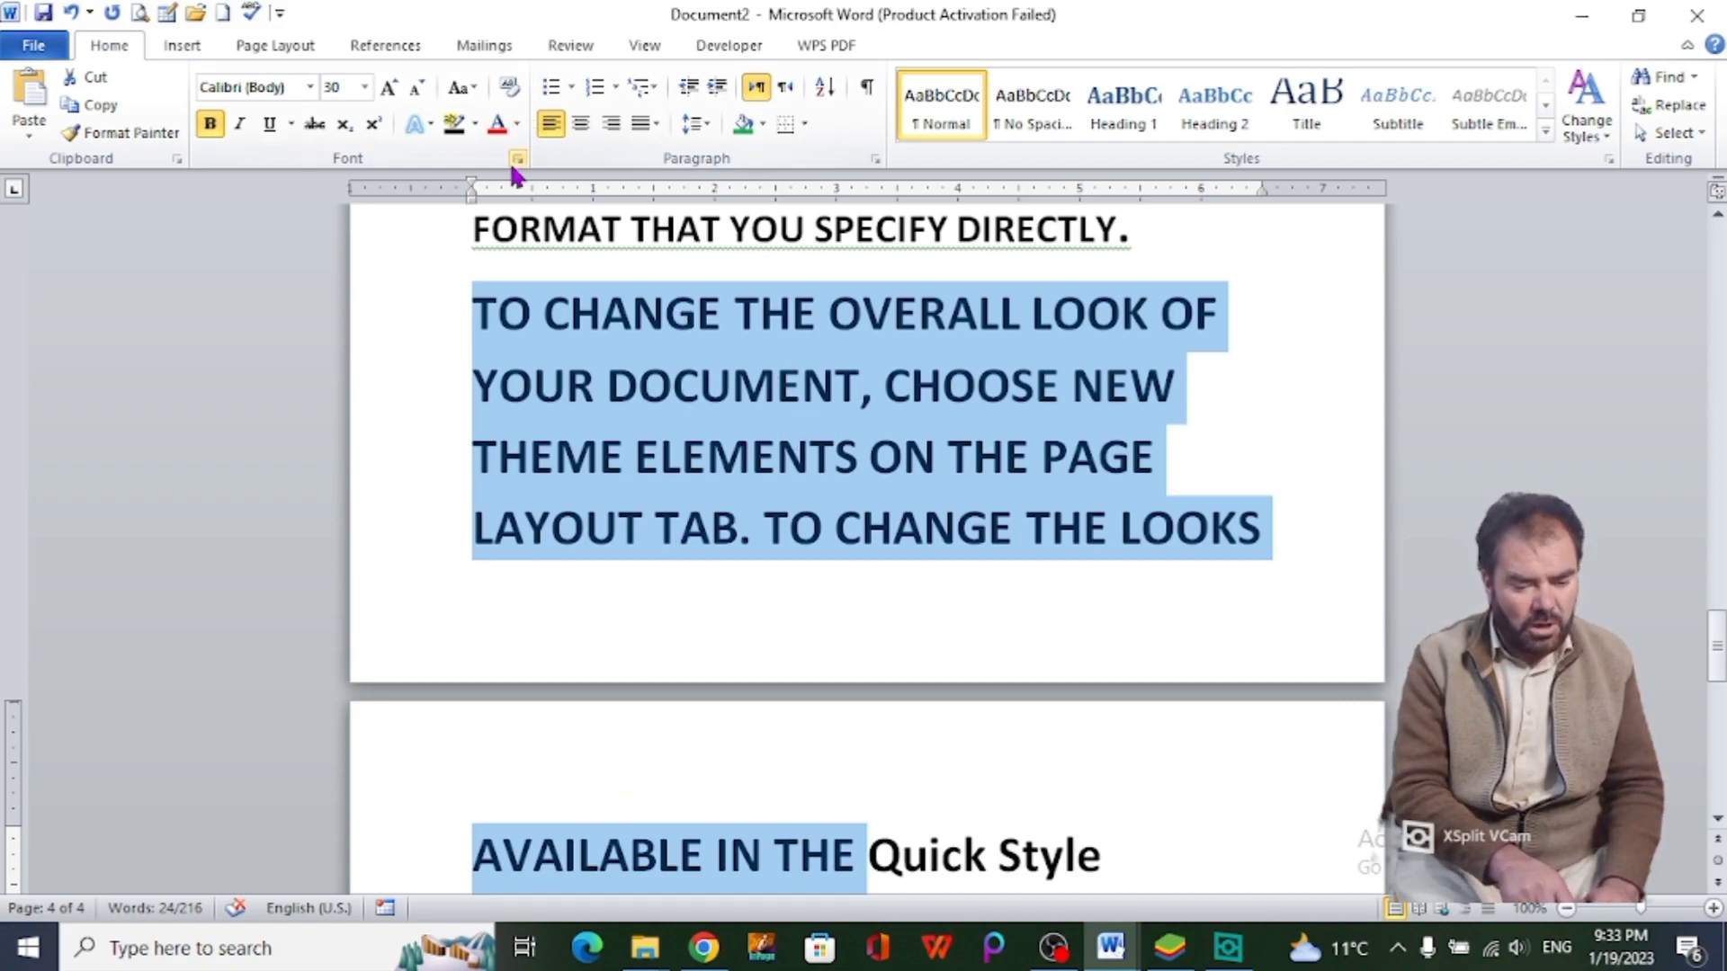
double_click(800, 635)
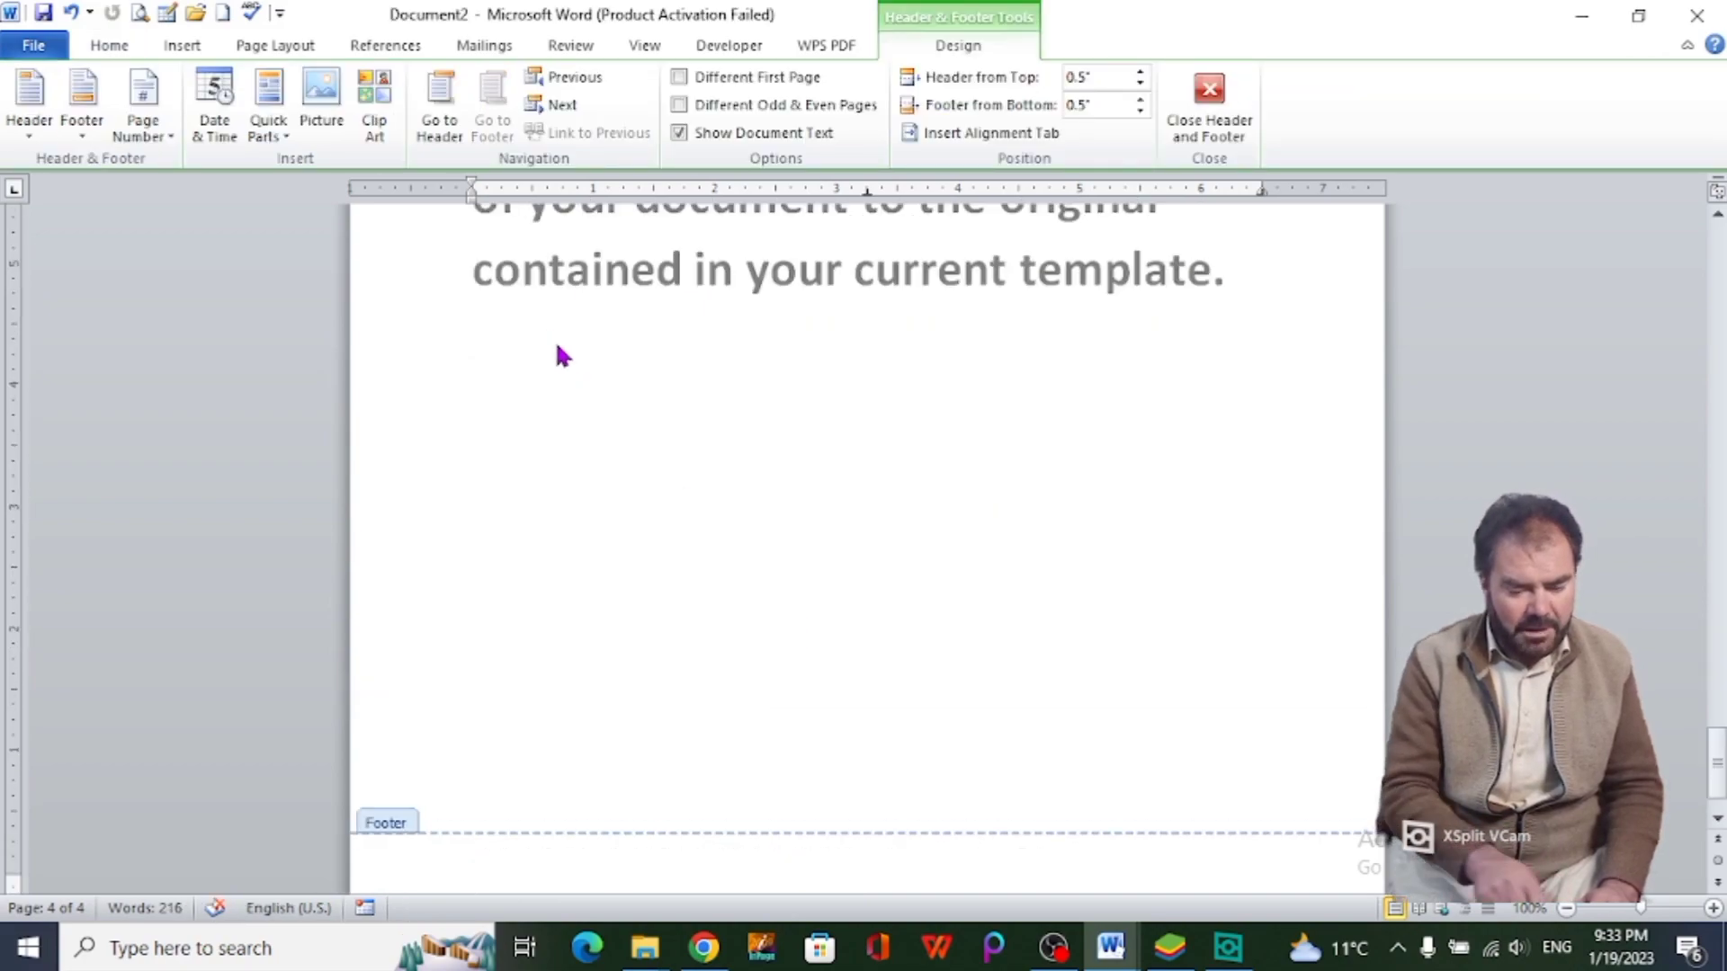
scroll(644, 413, "up", 5)
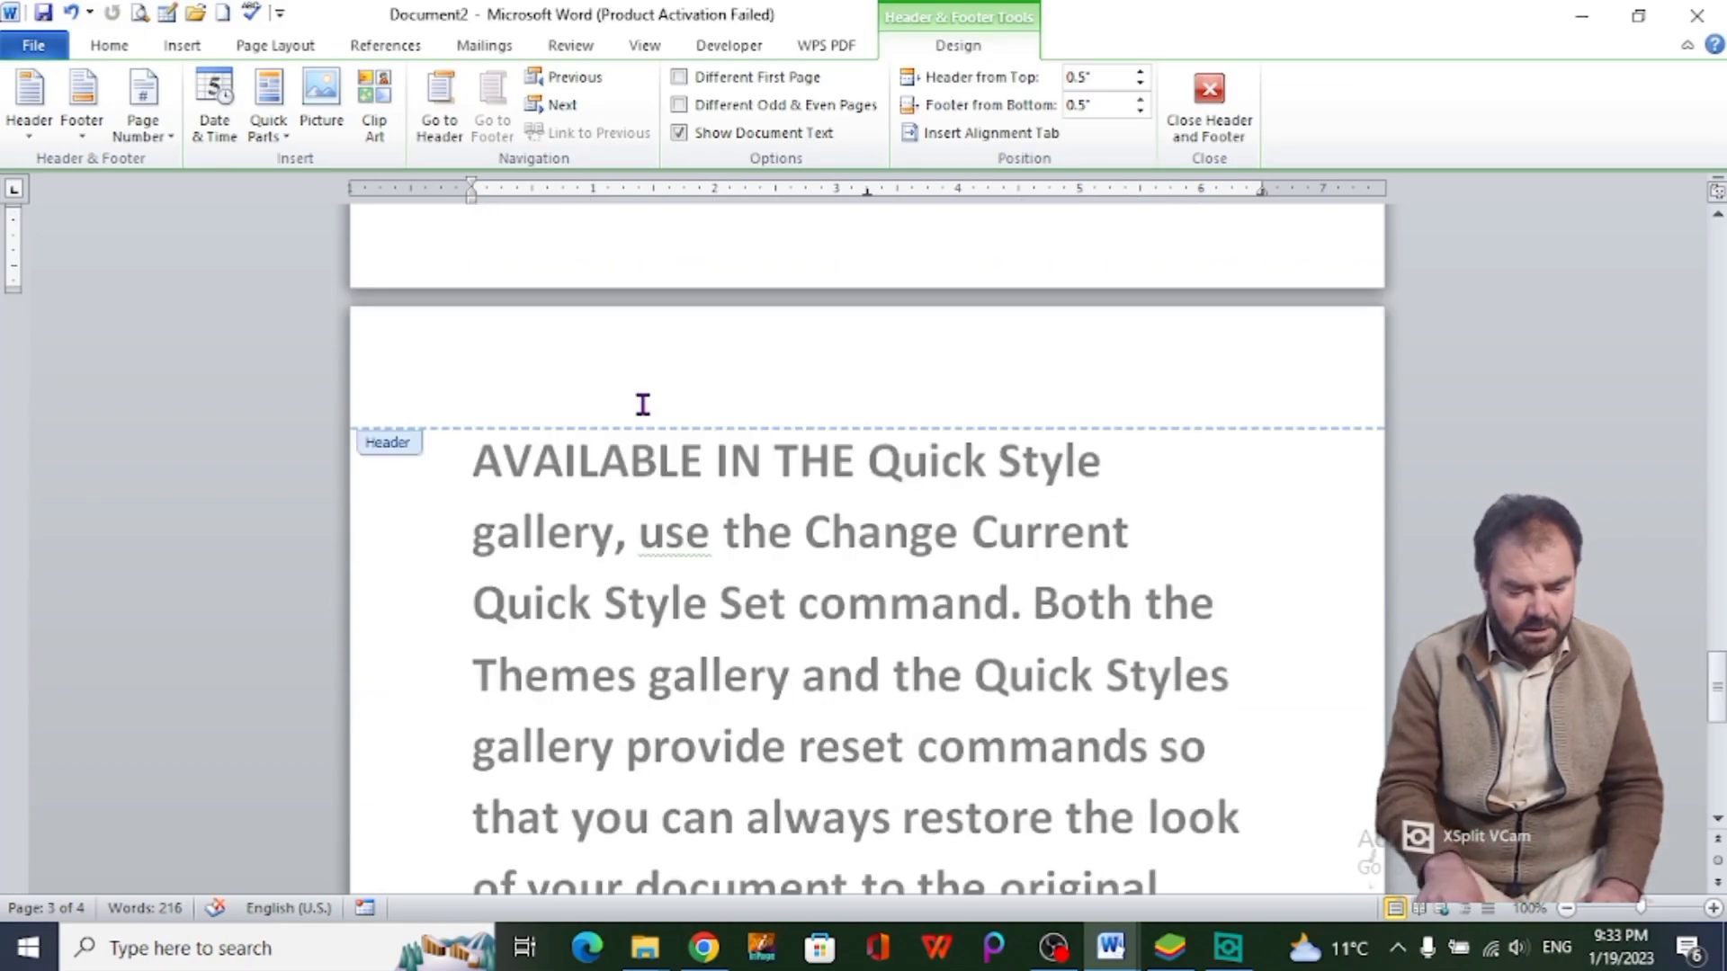
double_click(544, 510)
Step: Hide the text from "AVAILABLE IN THE Quick Style" through "Change Current" on page 4 with the Hidden font effect
left_click_drag(474, 585, 1125, 660)
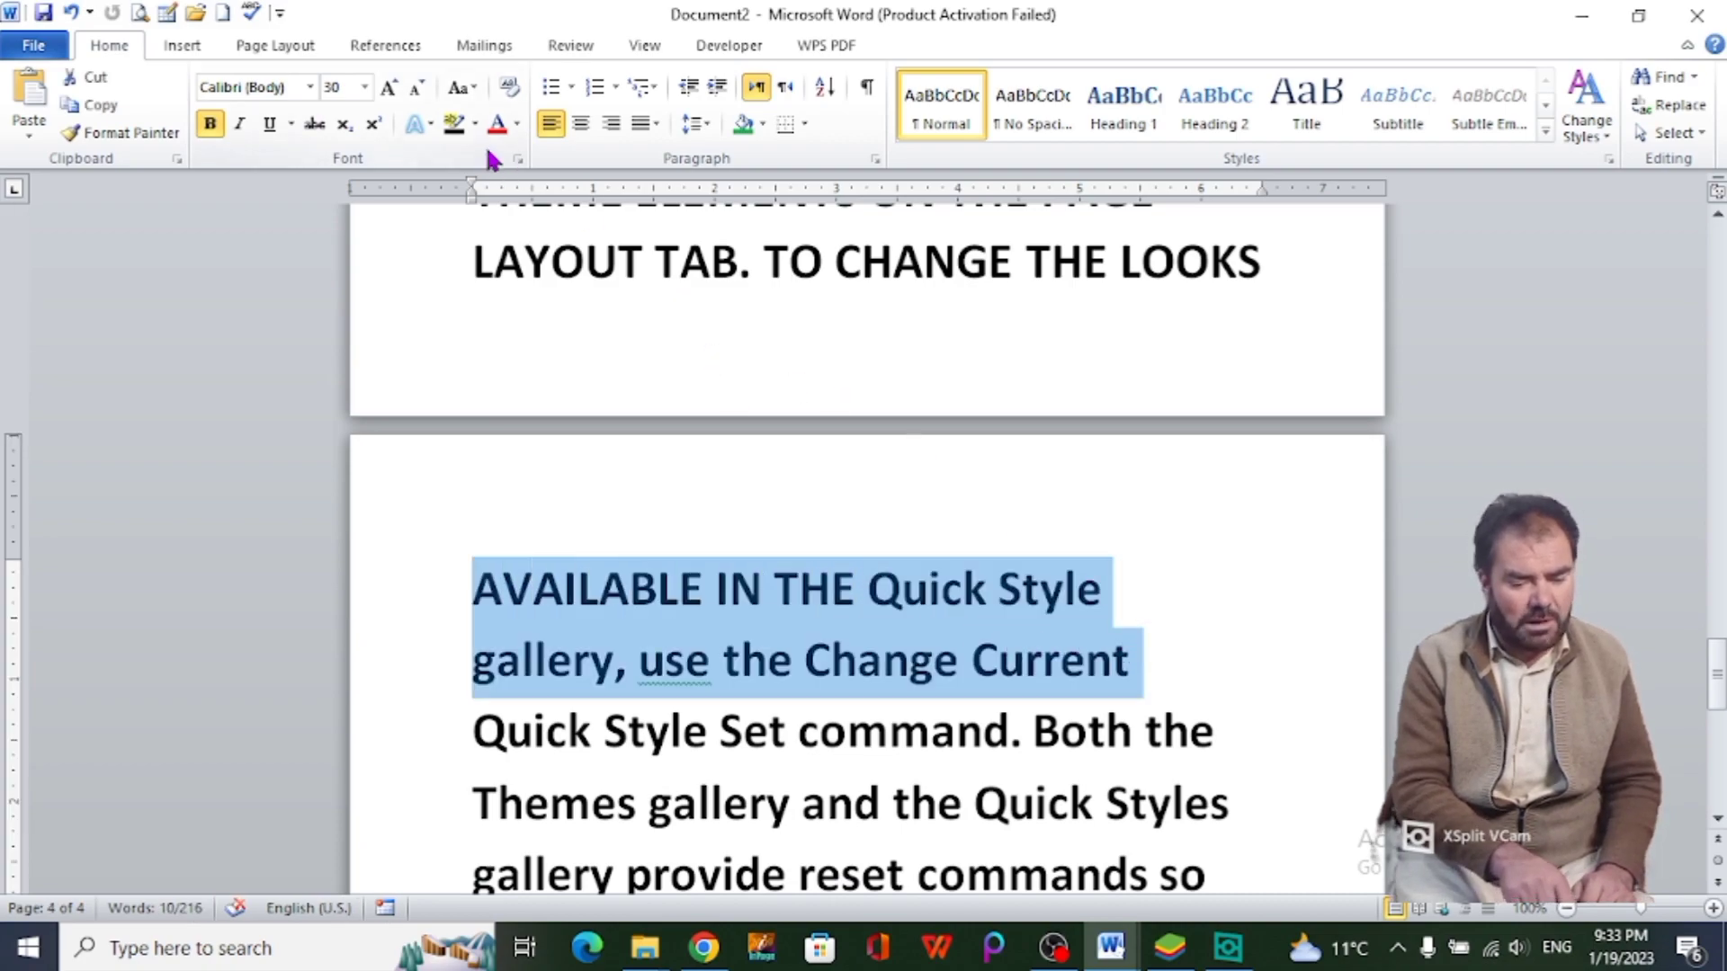
left_click(518, 160)
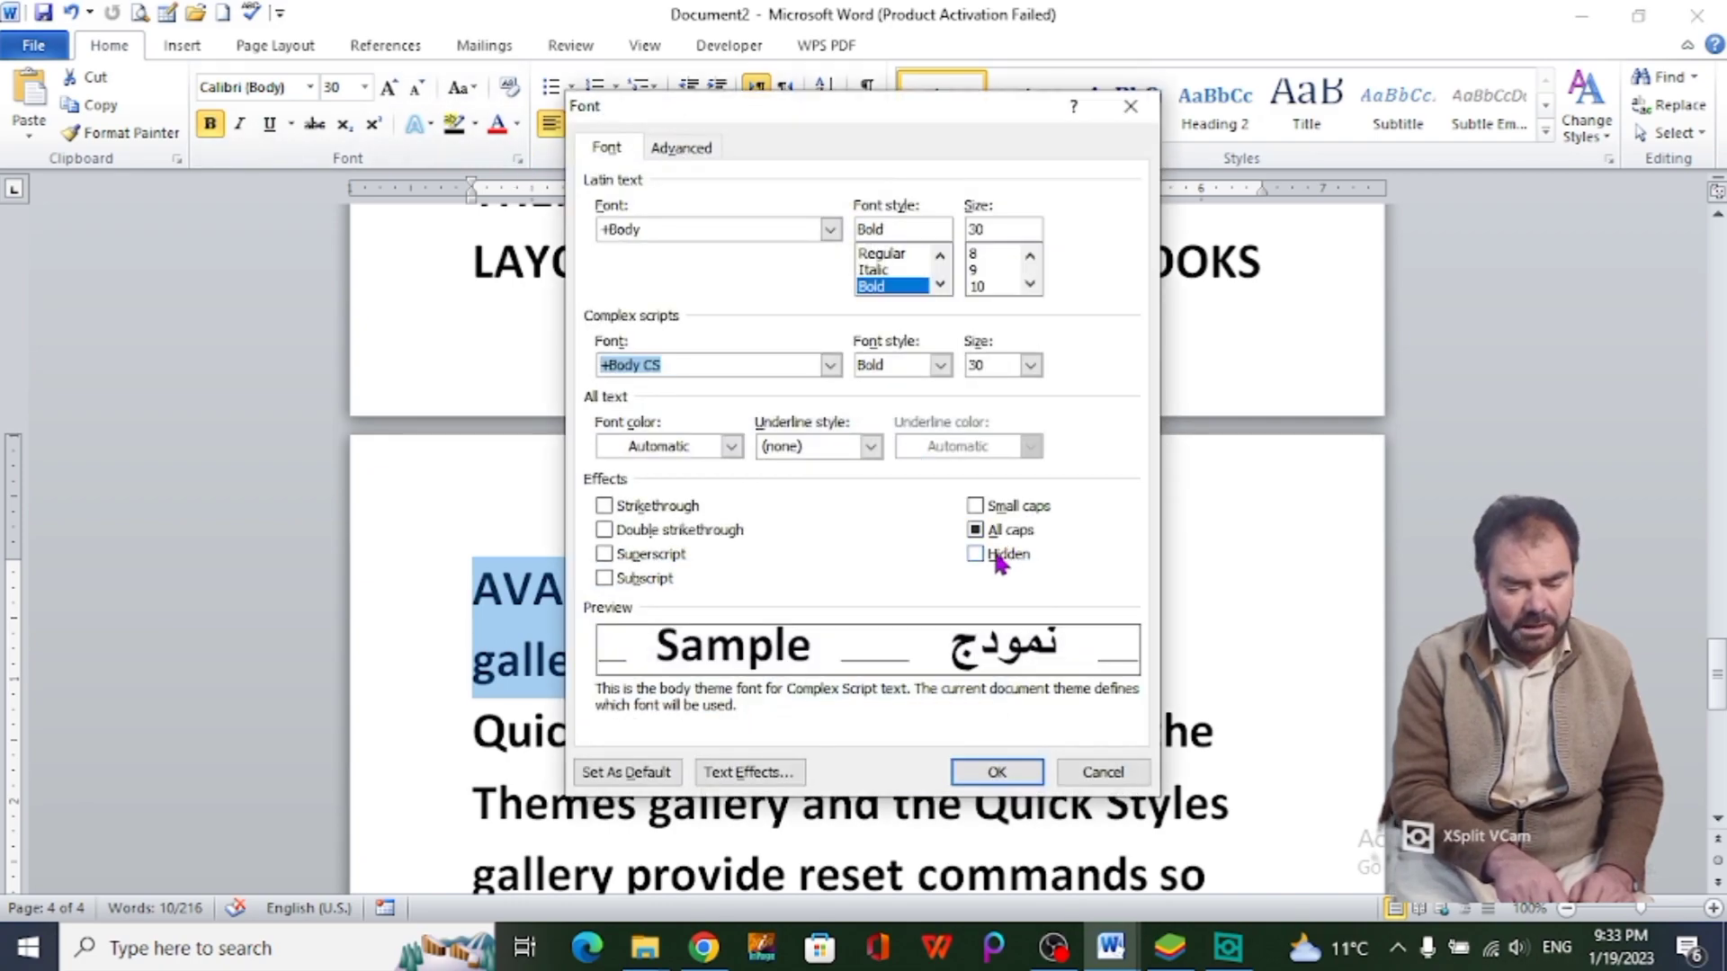
left_click(999, 557)
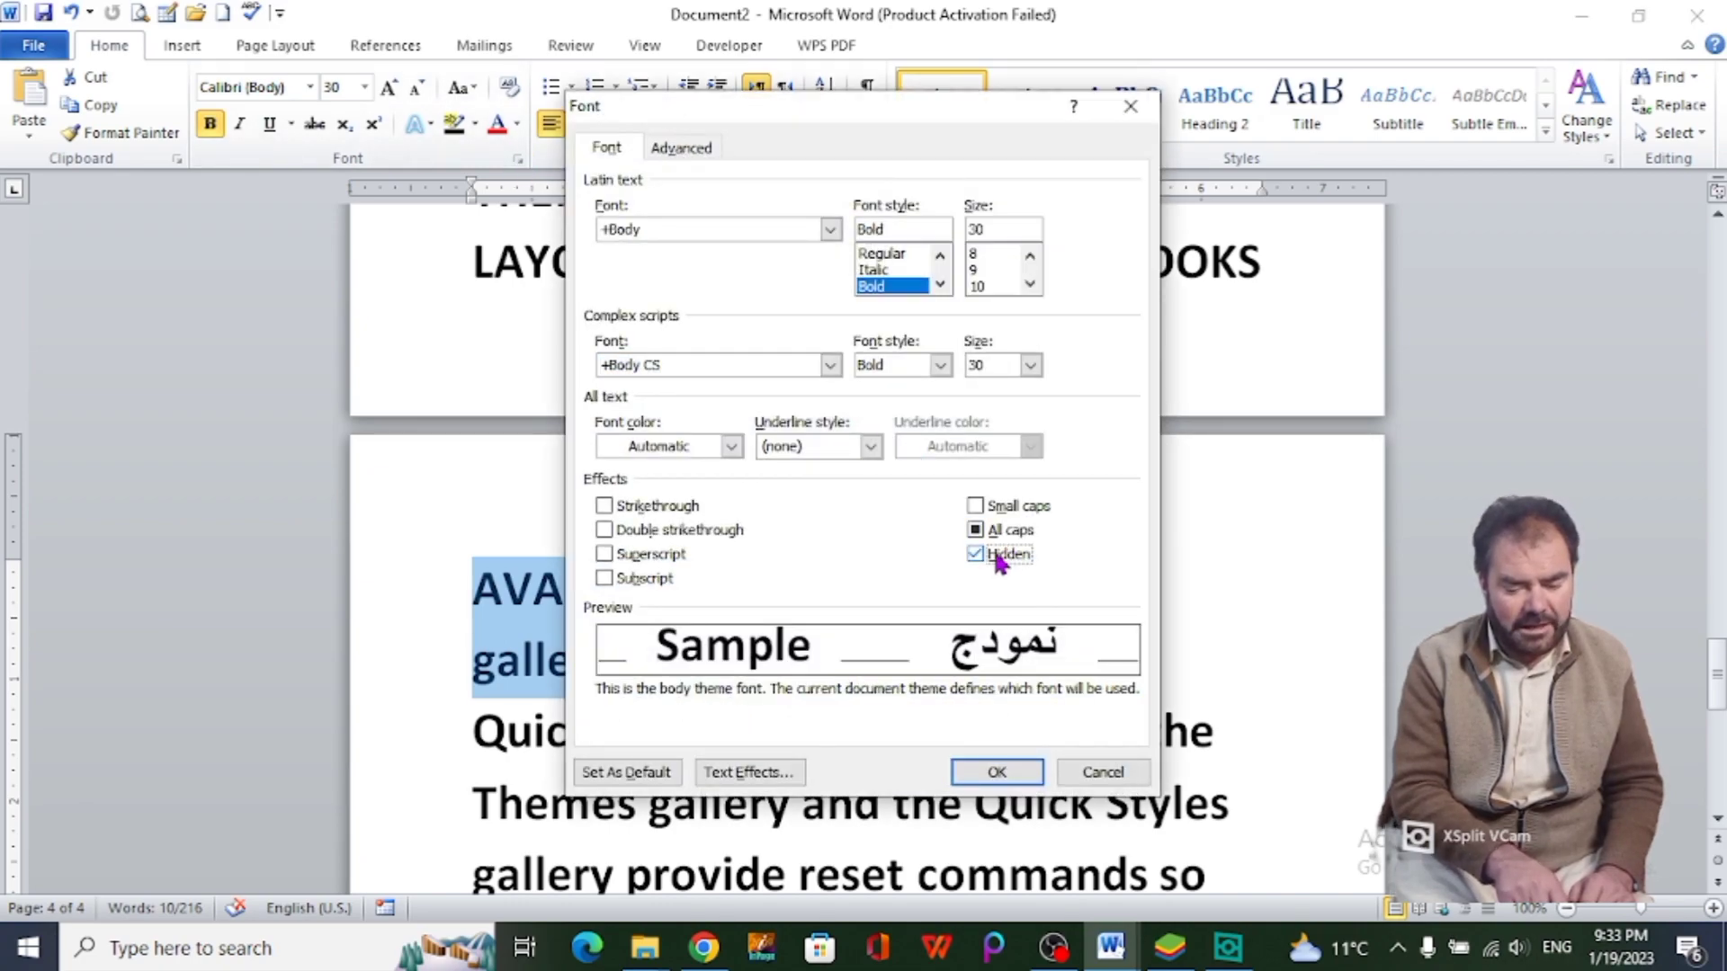
left_click(985, 774)
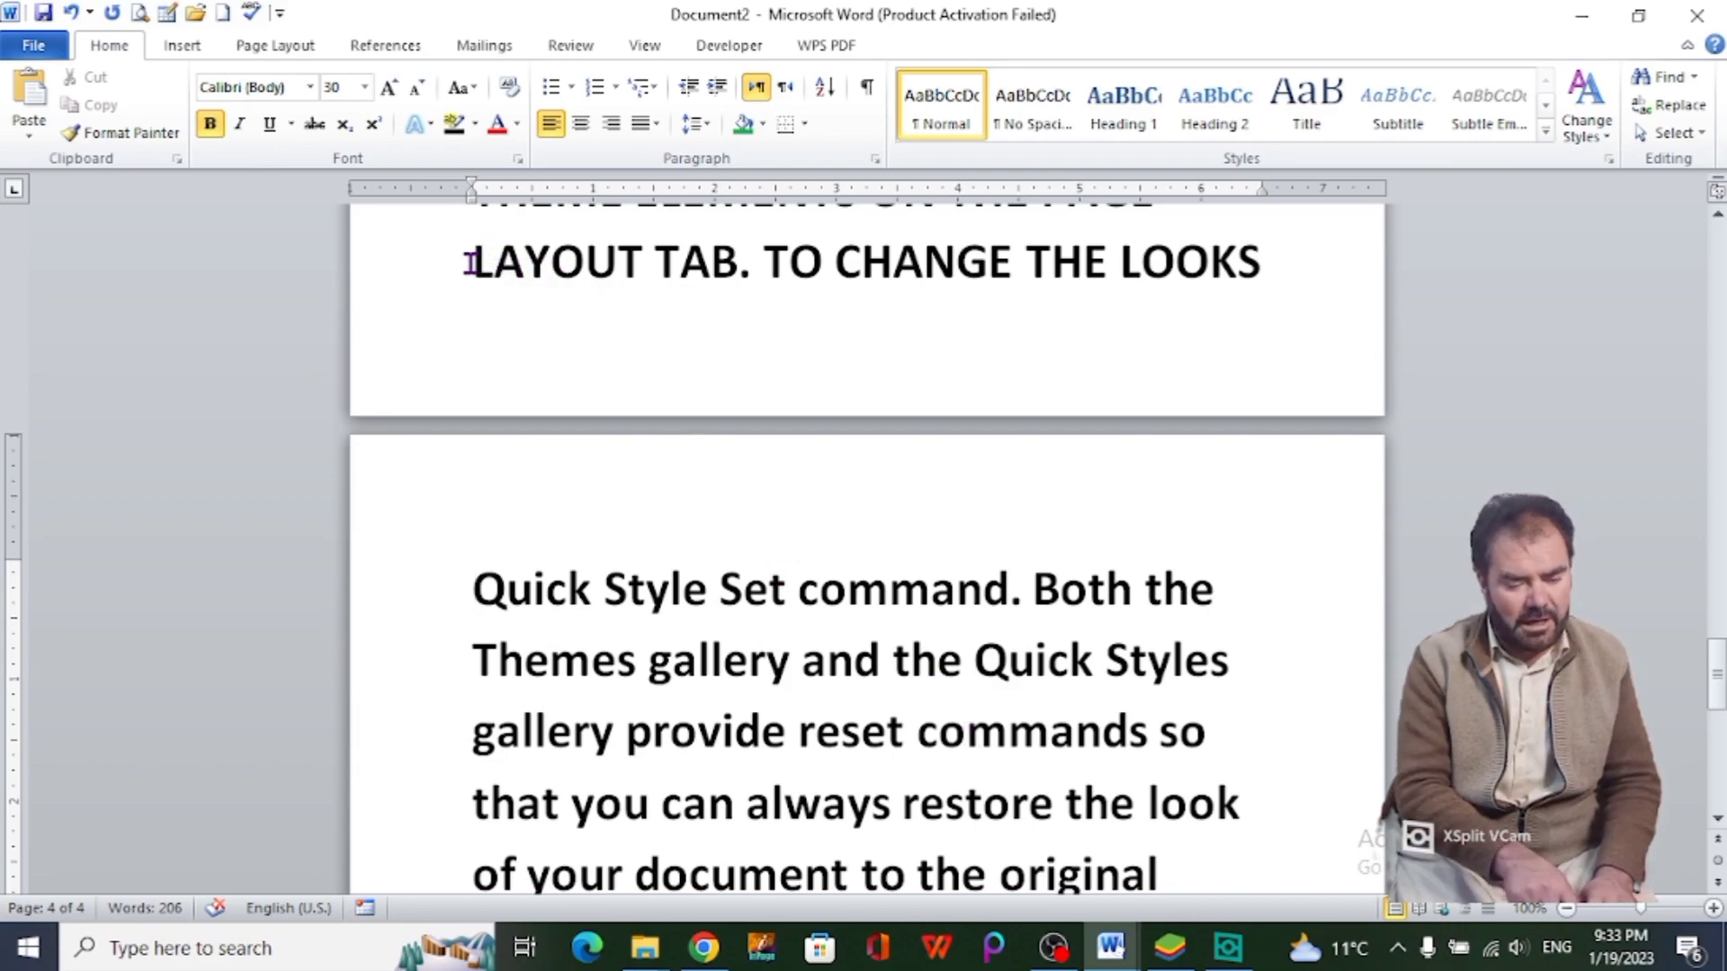
Step: Remove the Hidden font effect from the text spanning "LAYOUT TAB. TO CHANGE THE LOOKS" through "Quick Style Set command. Both the"
left_click_drag(468, 263, 1192, 506)
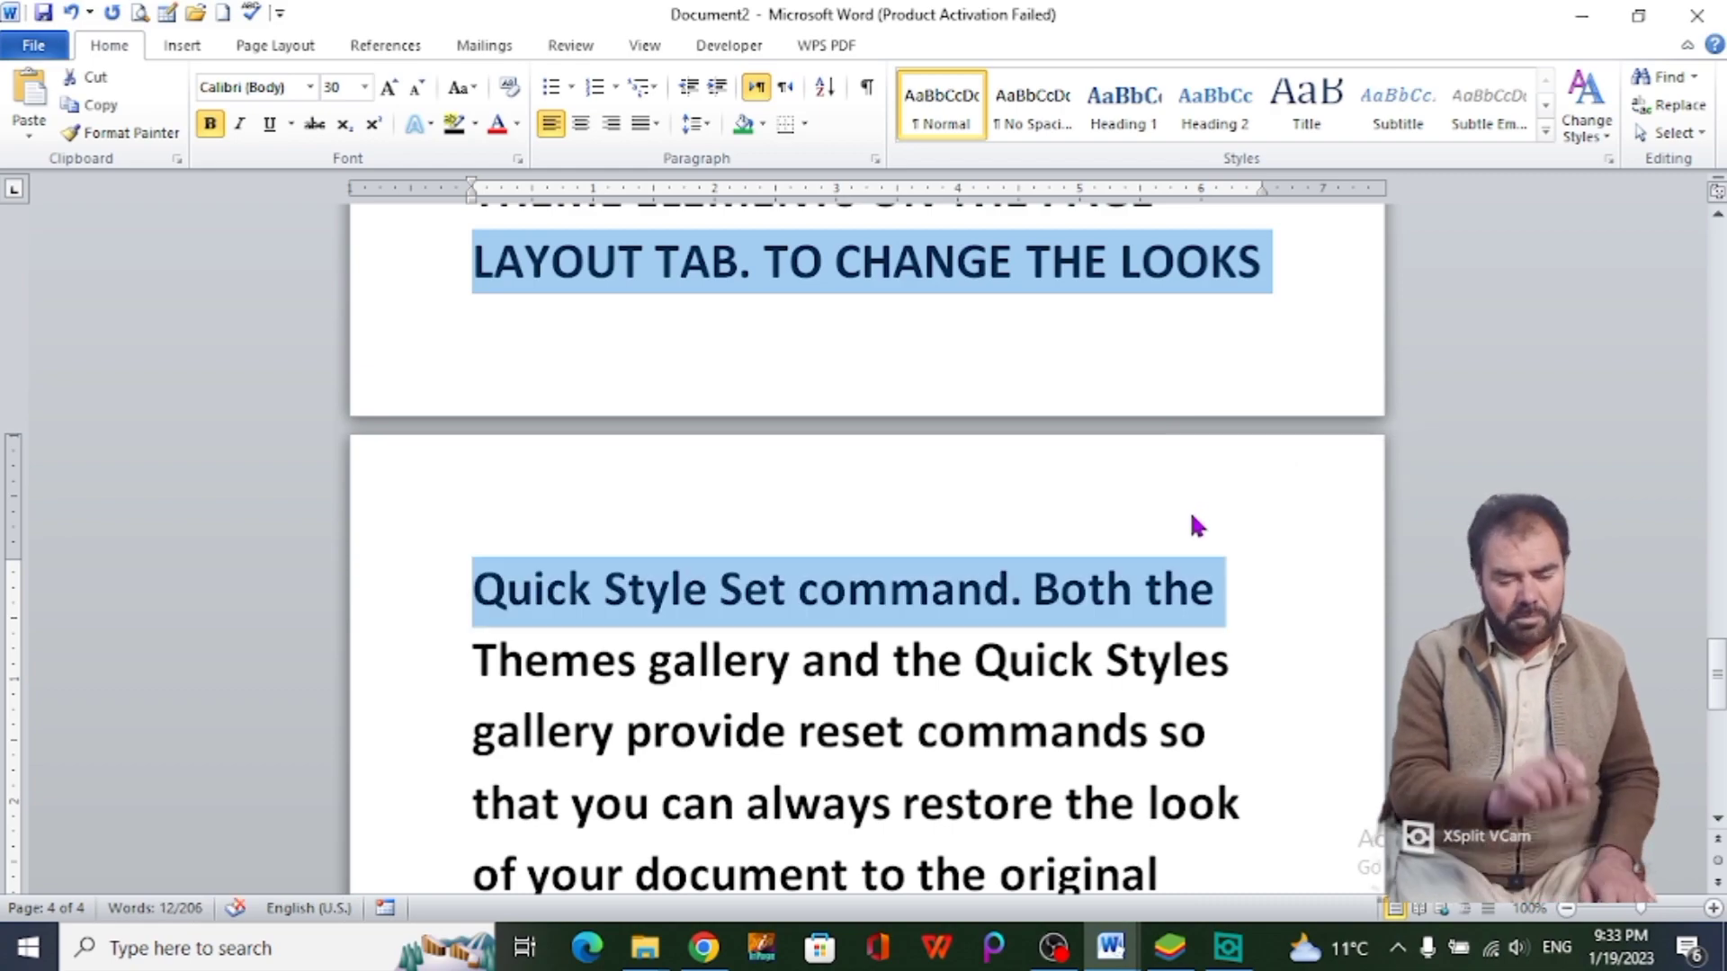
scroll(1195, 527, "up", 1)
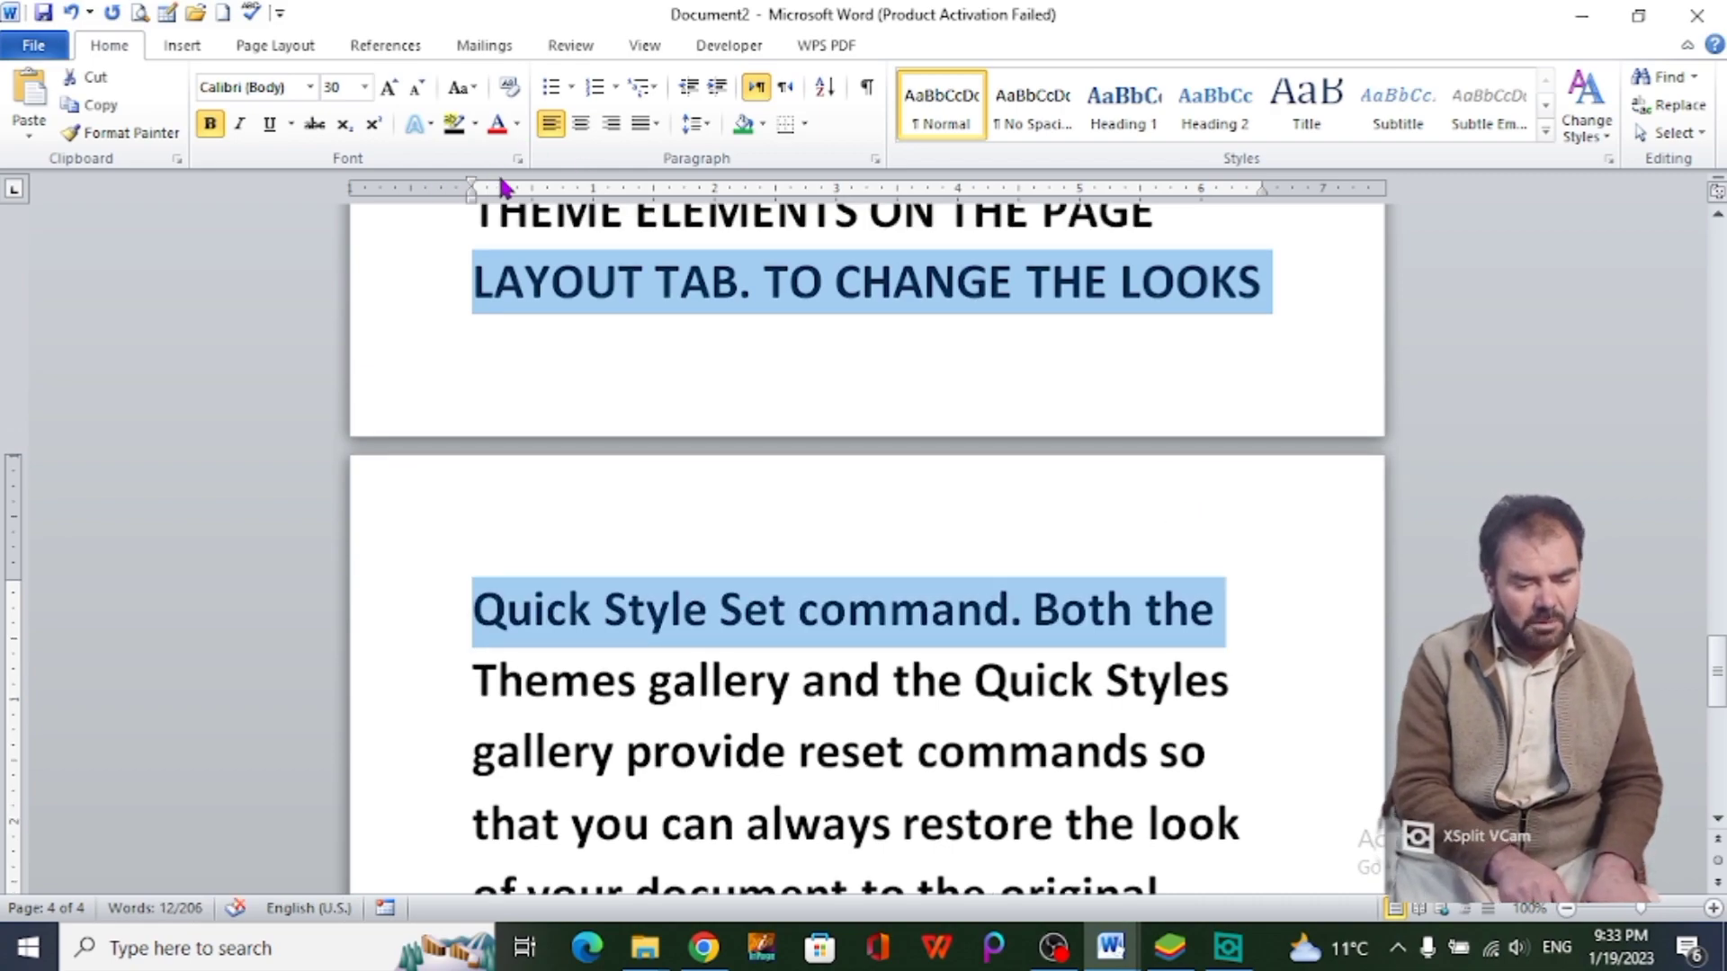
left_click(519, 160)
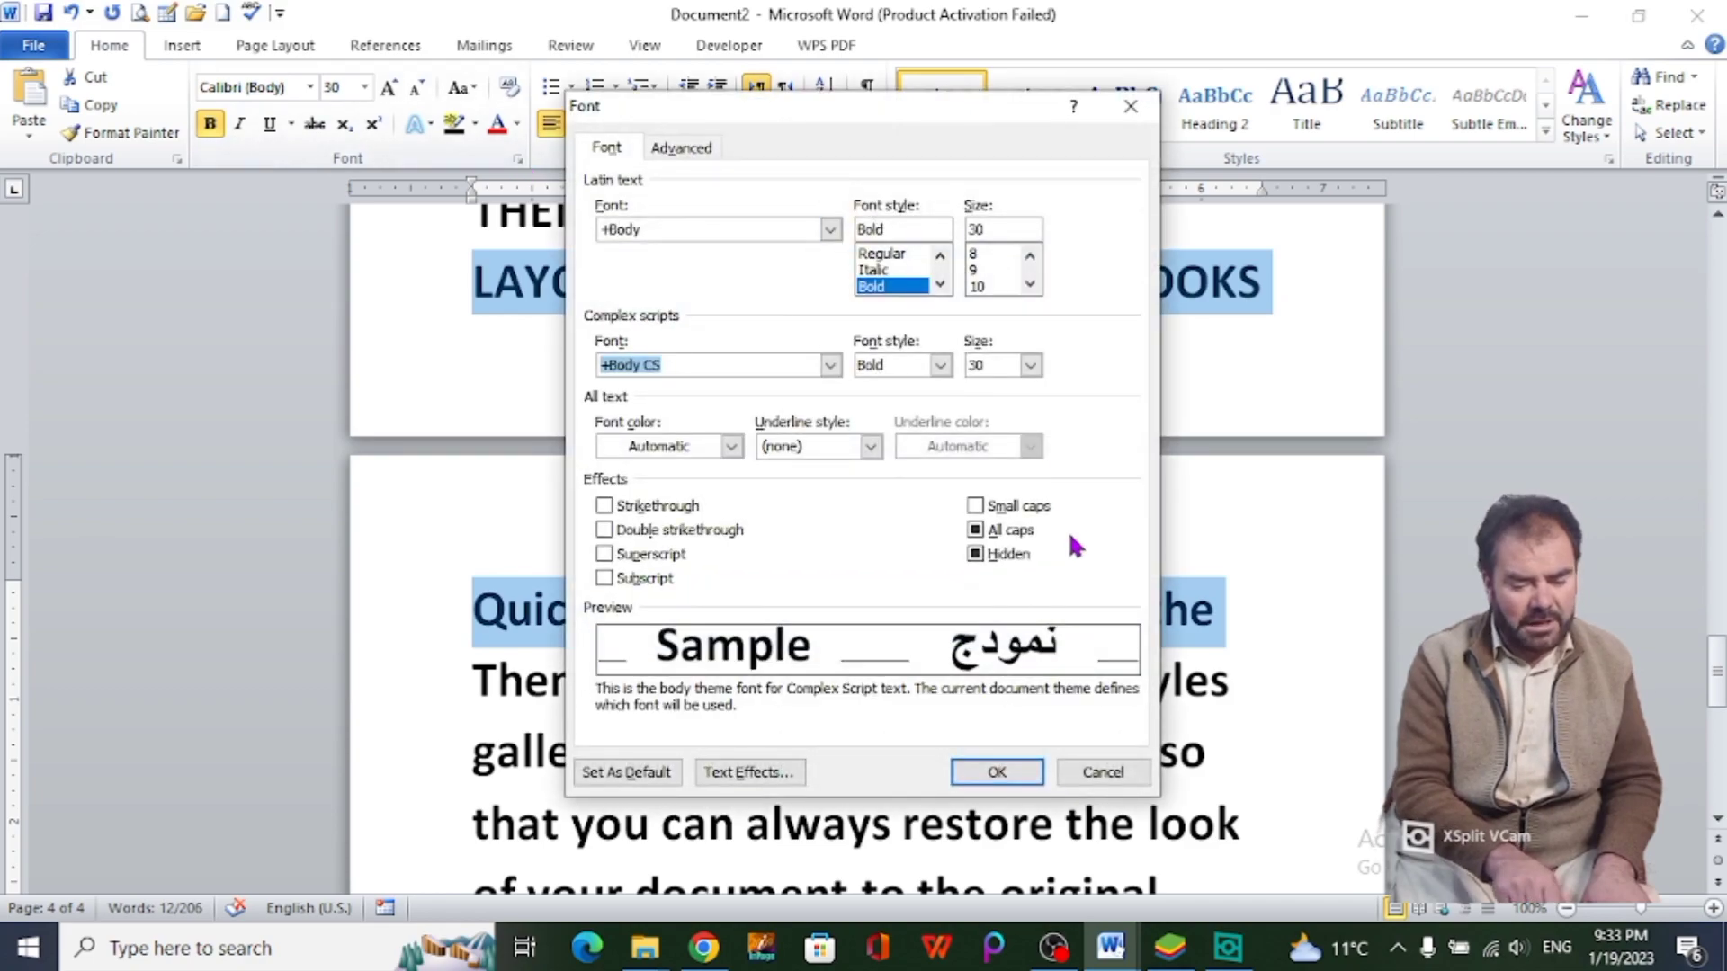
left_click(975, 555)
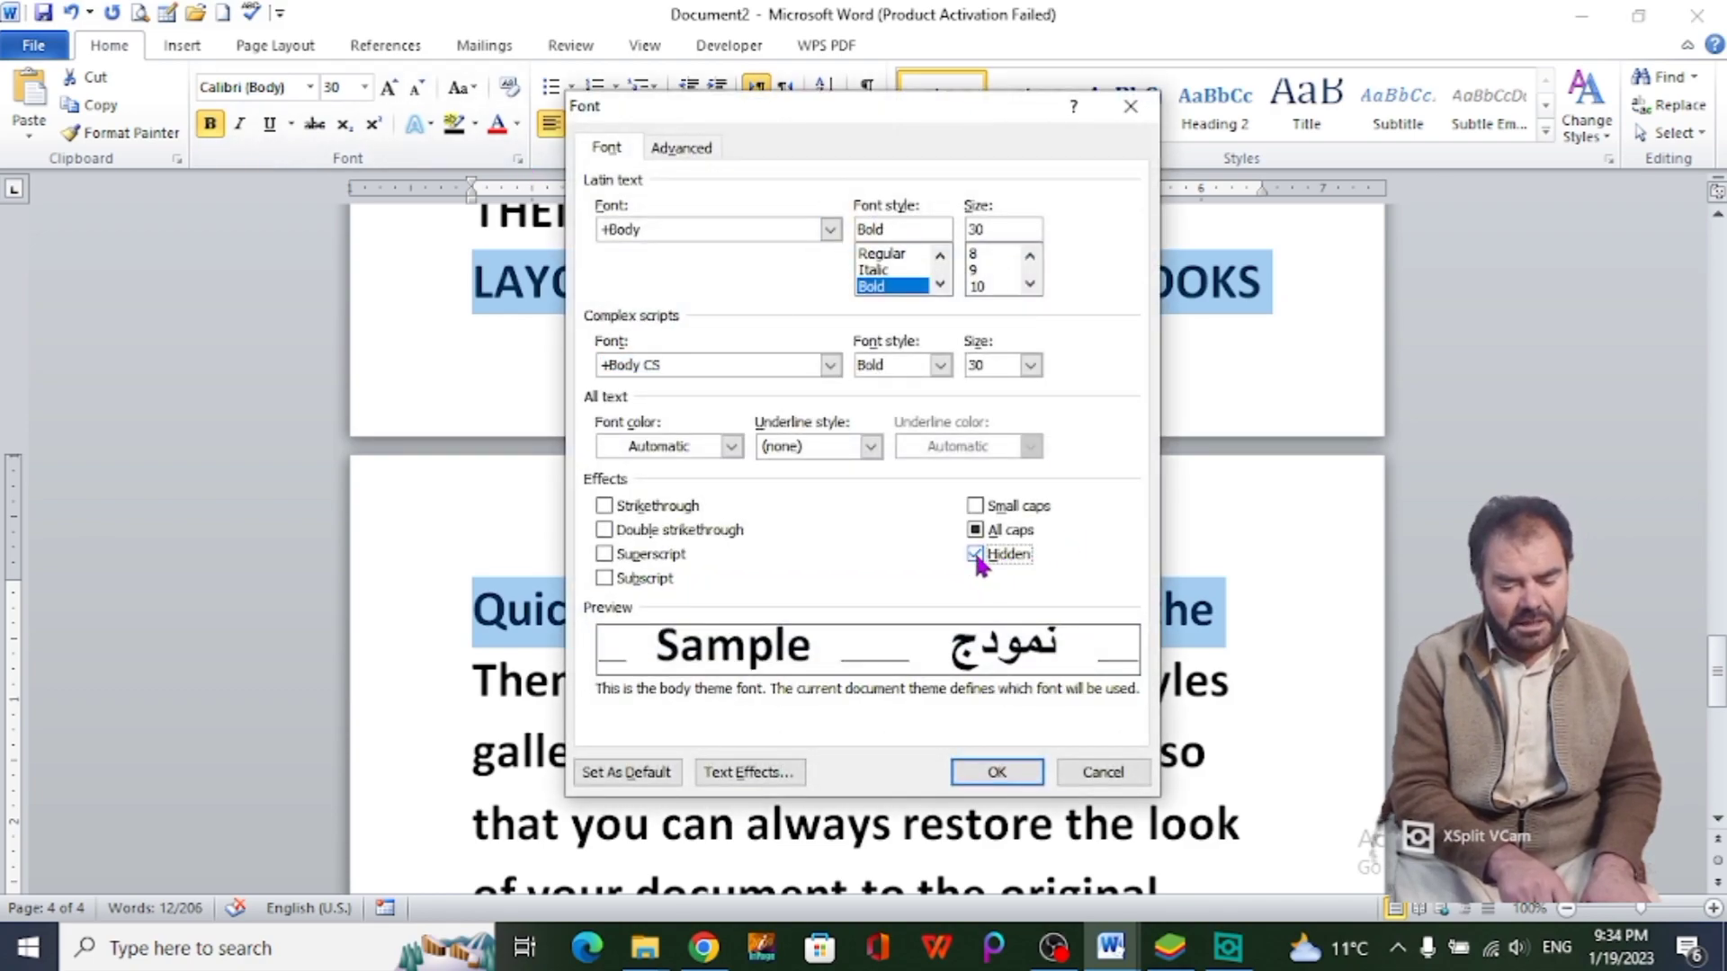
left_click(976, 770)
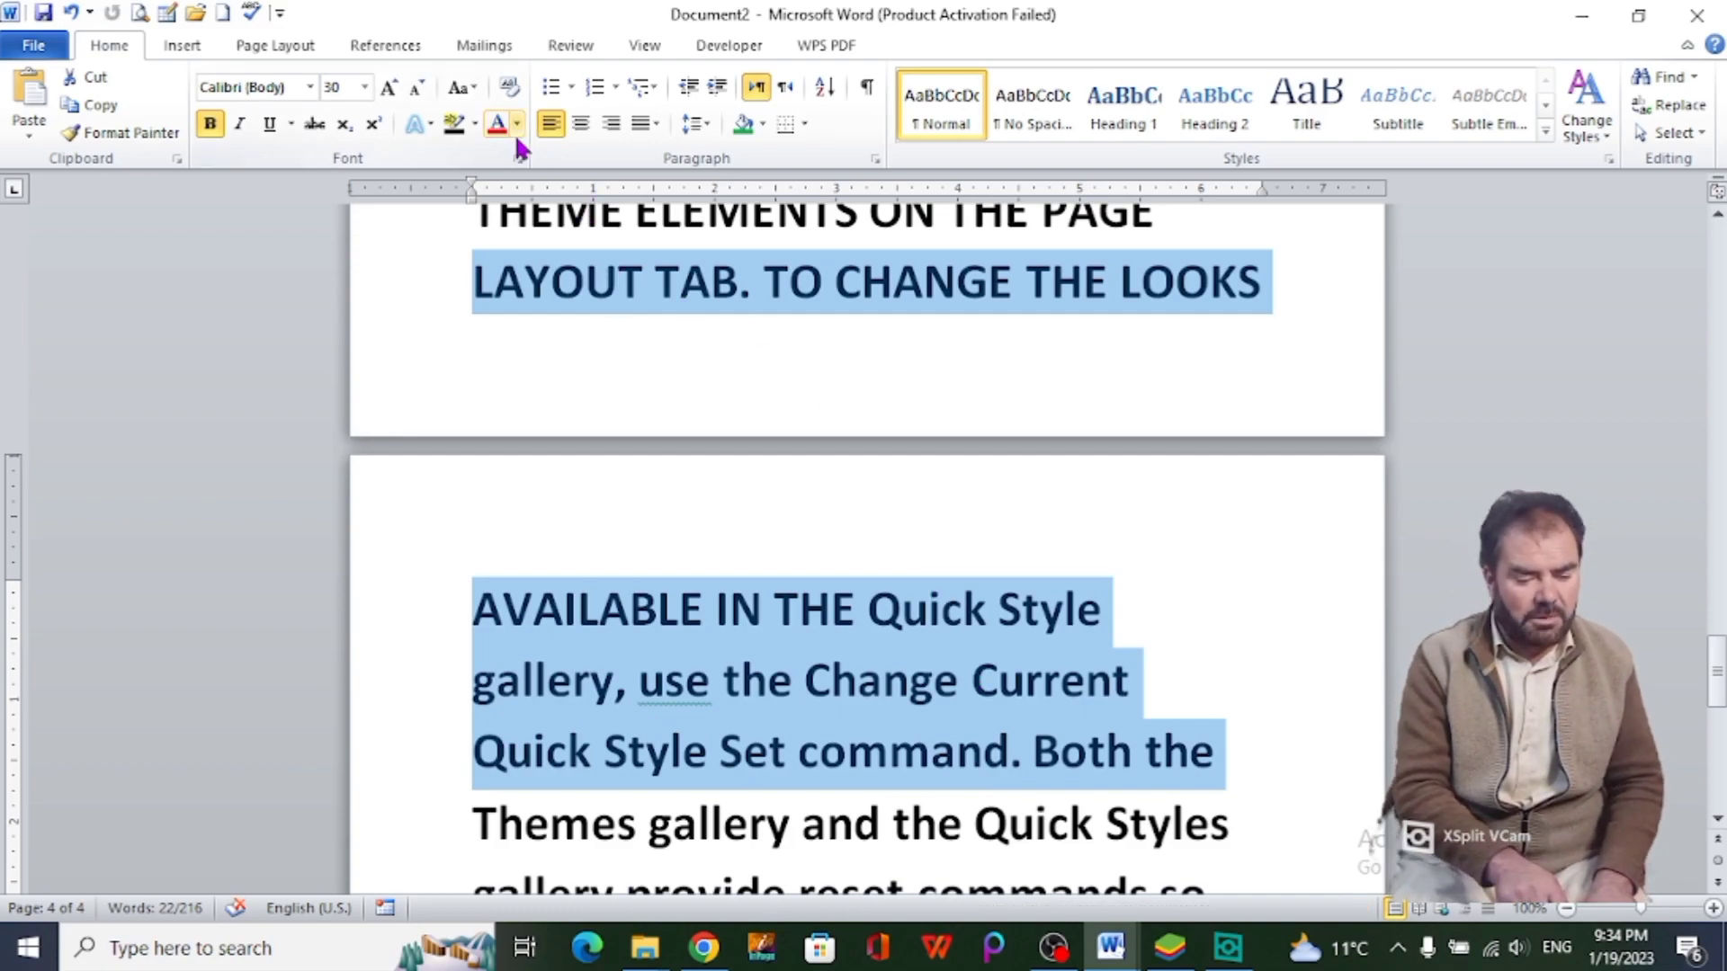
Step: Look over the Format Text Effects options for the selected passage and close them without changing any setting
left_click(518, 160)
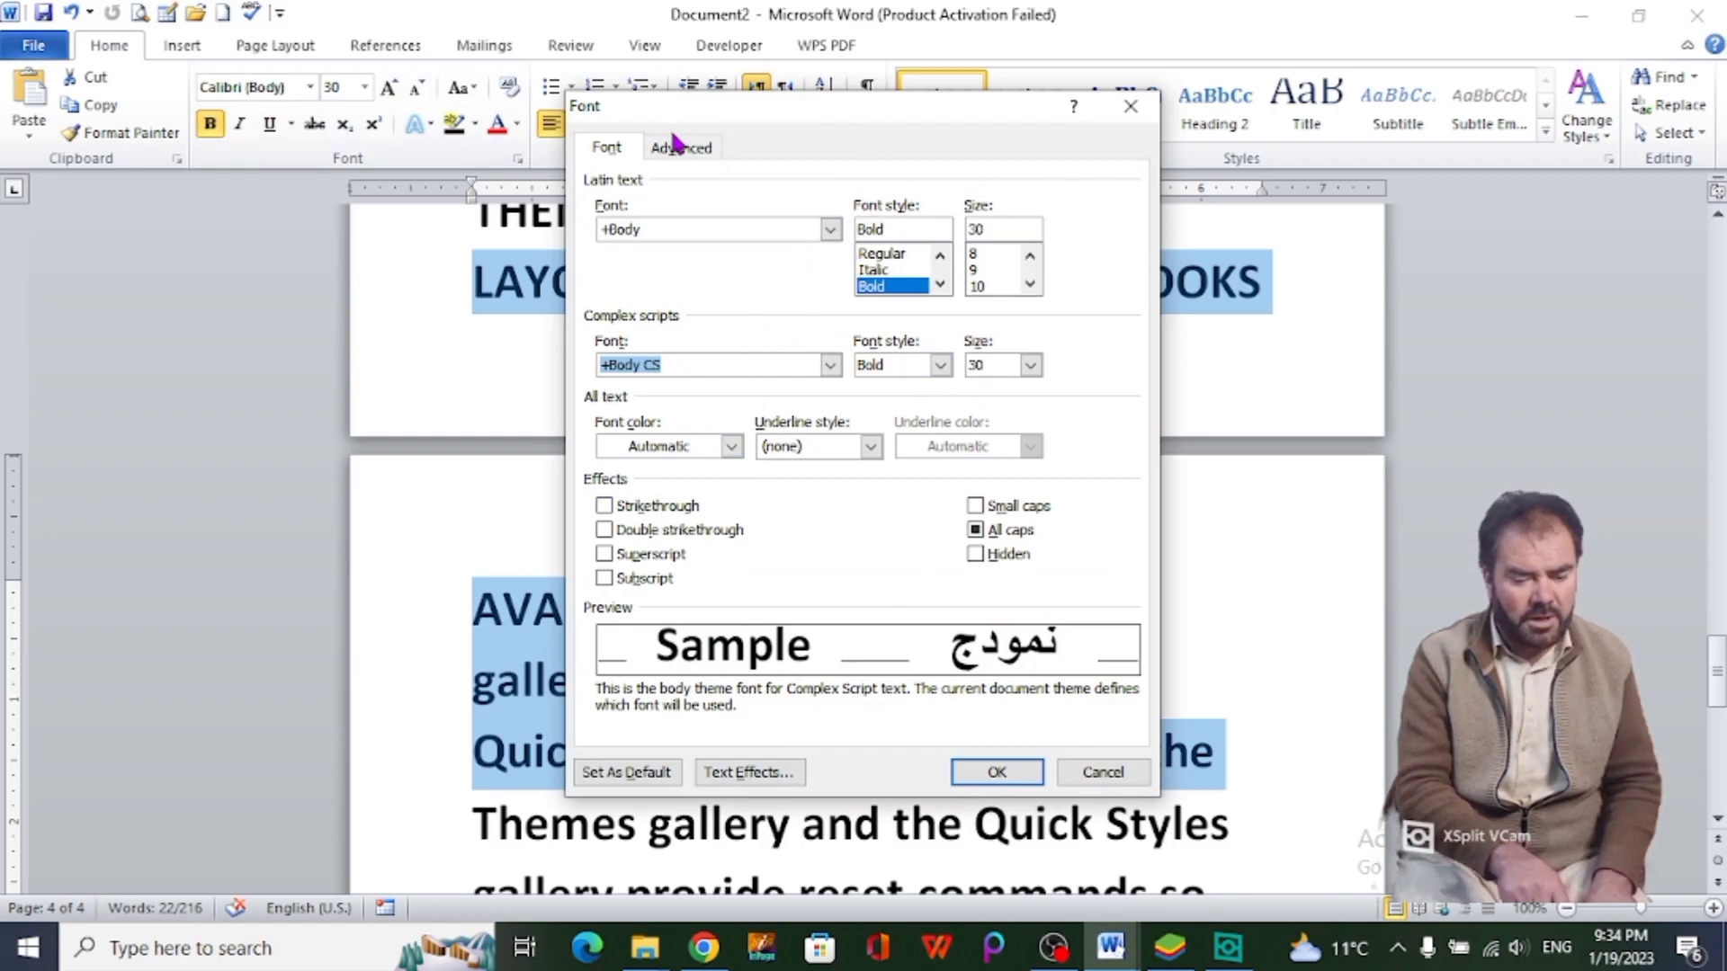
left_click(760, 775)
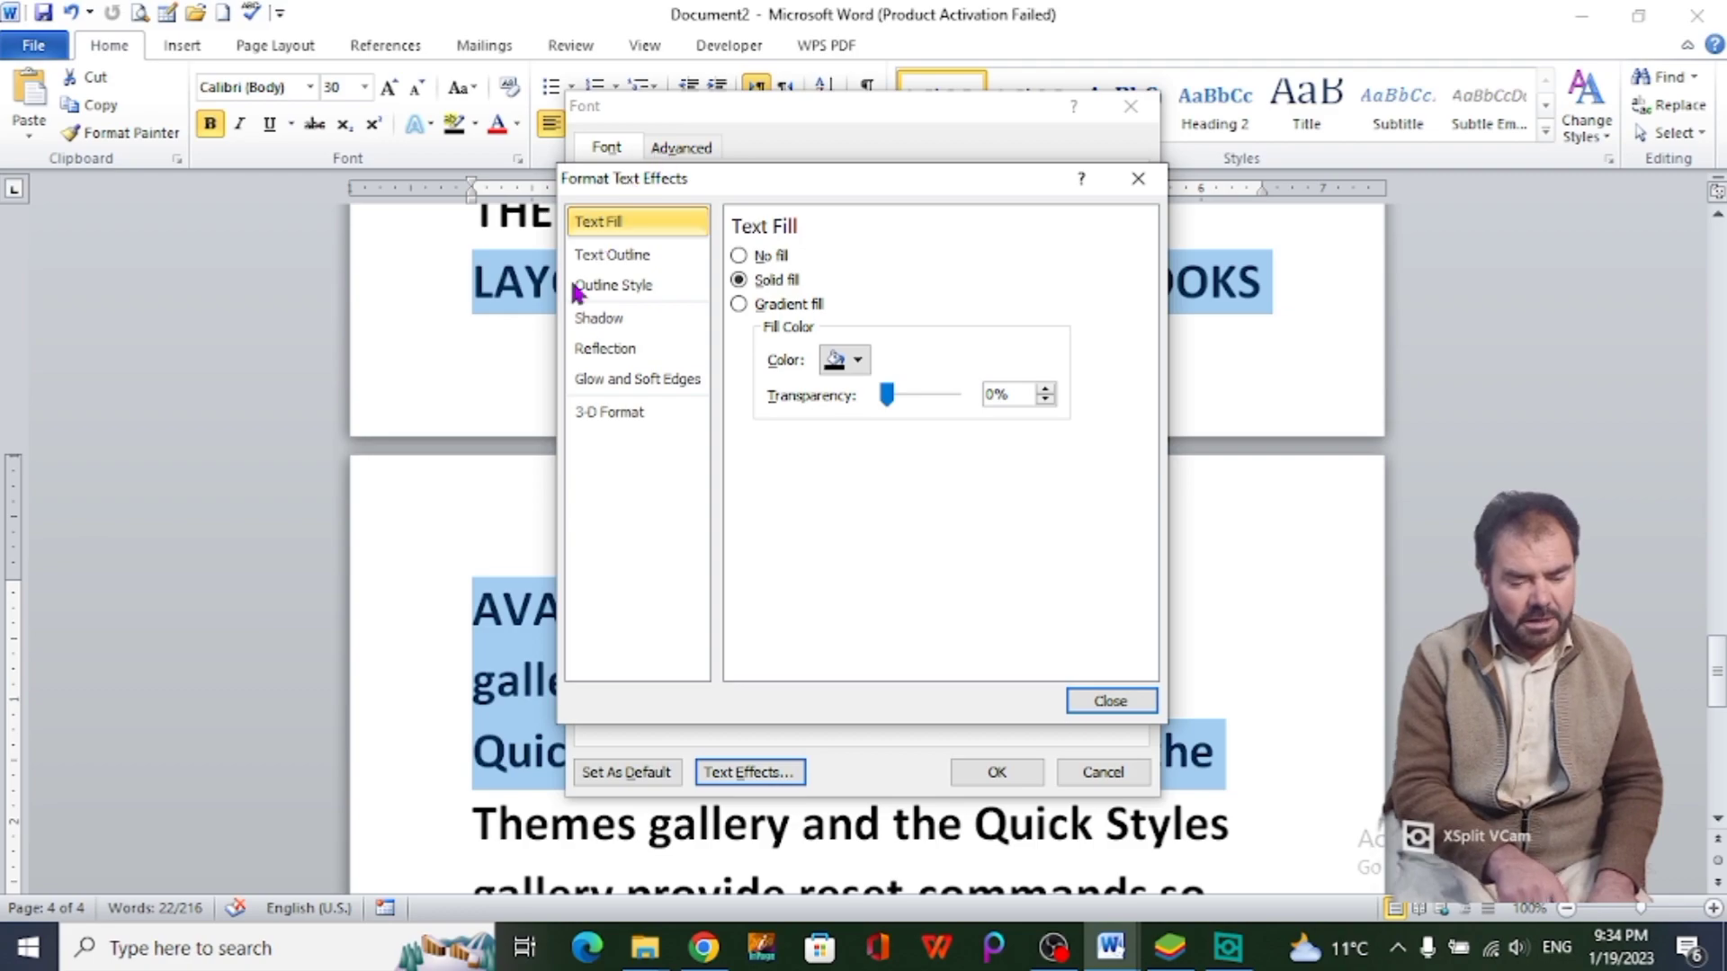
left_click(1100, 706)
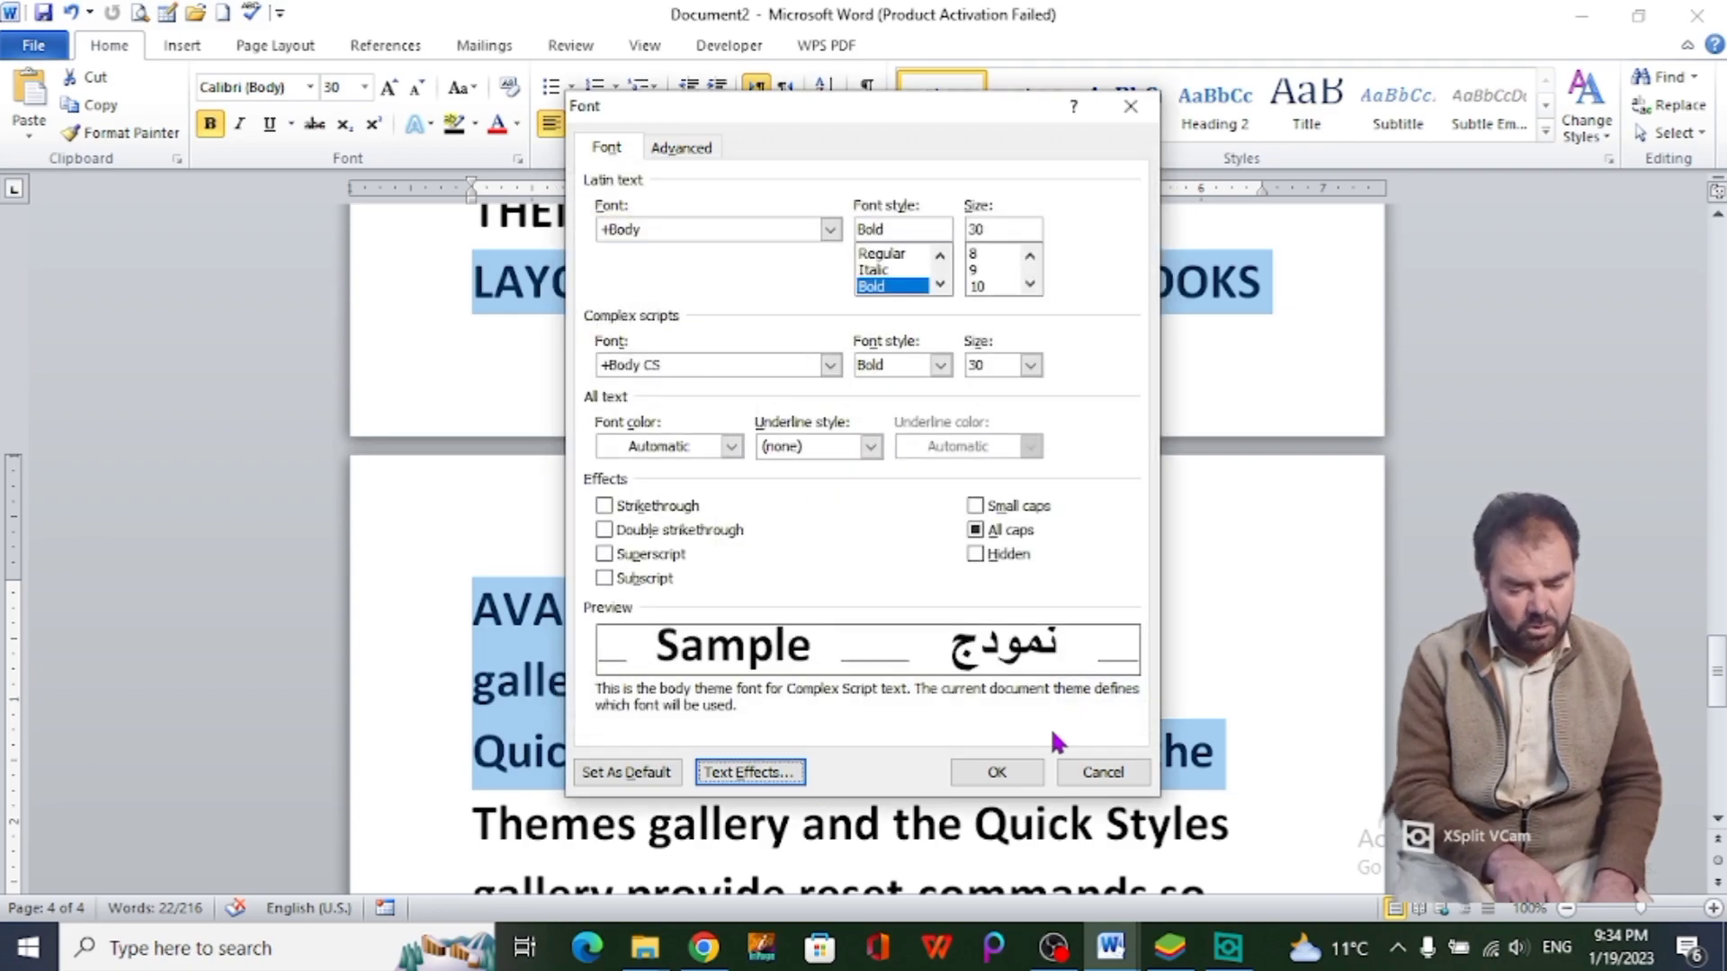
left_click(1016, 771)
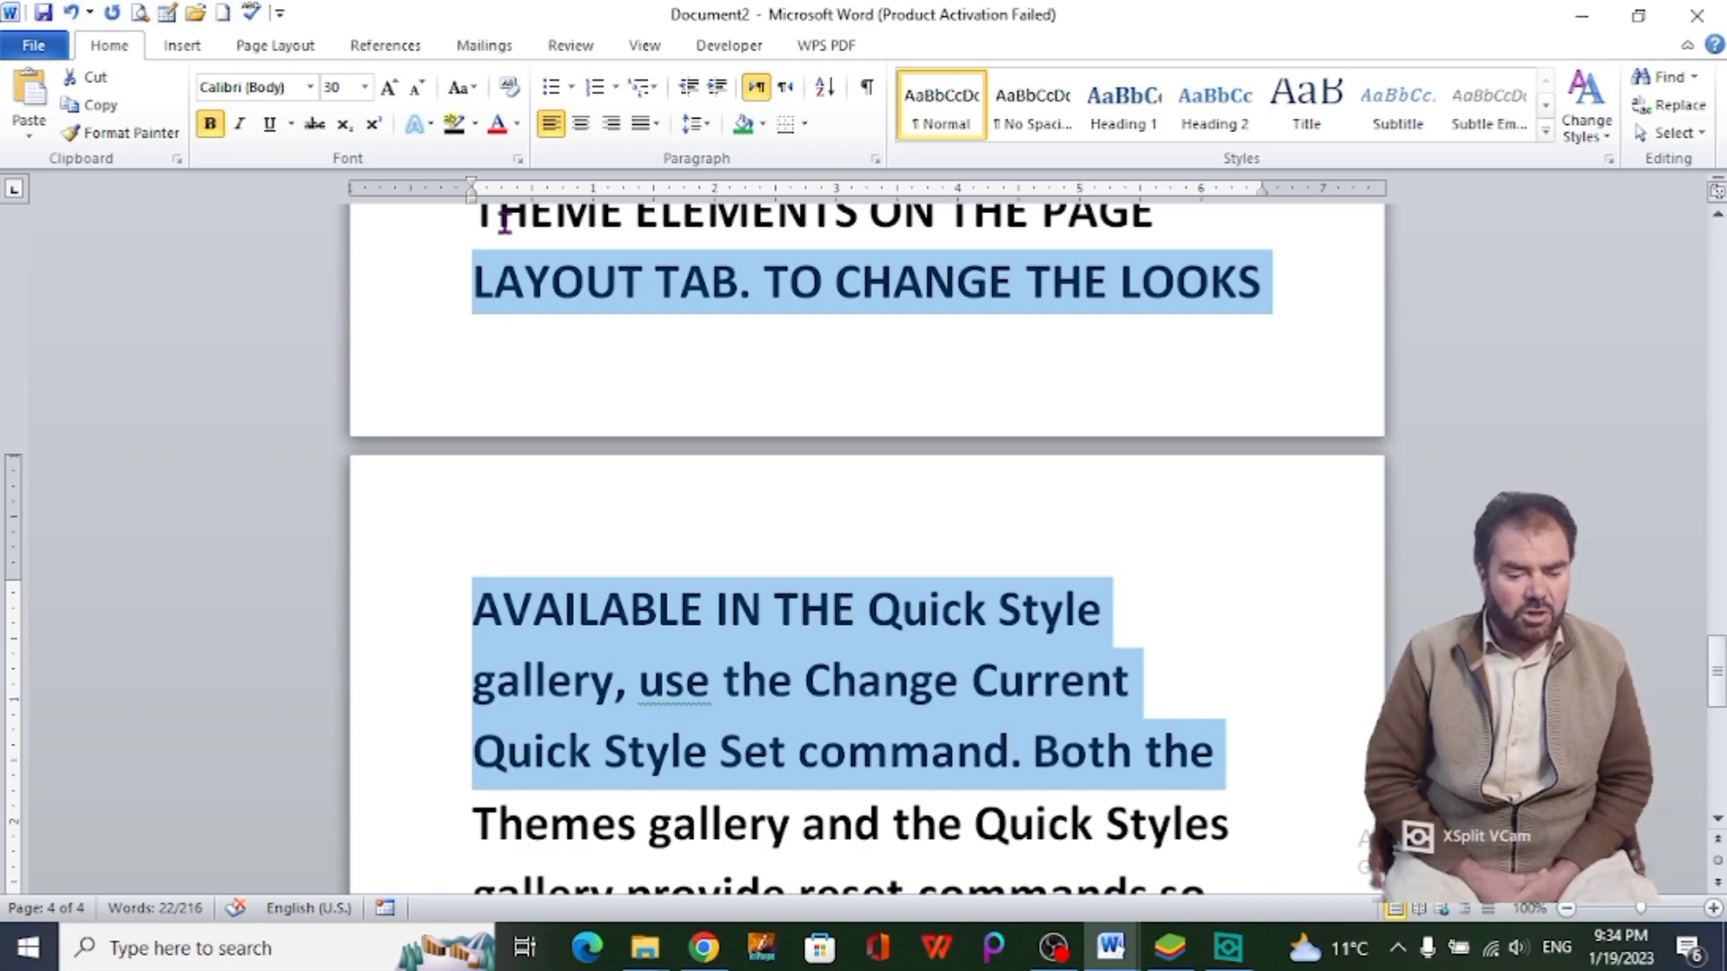
Step: Review the font, style, size and effects settings of the selected passage in the Font dialog, leaving them as they are
key("ctrl+equal")
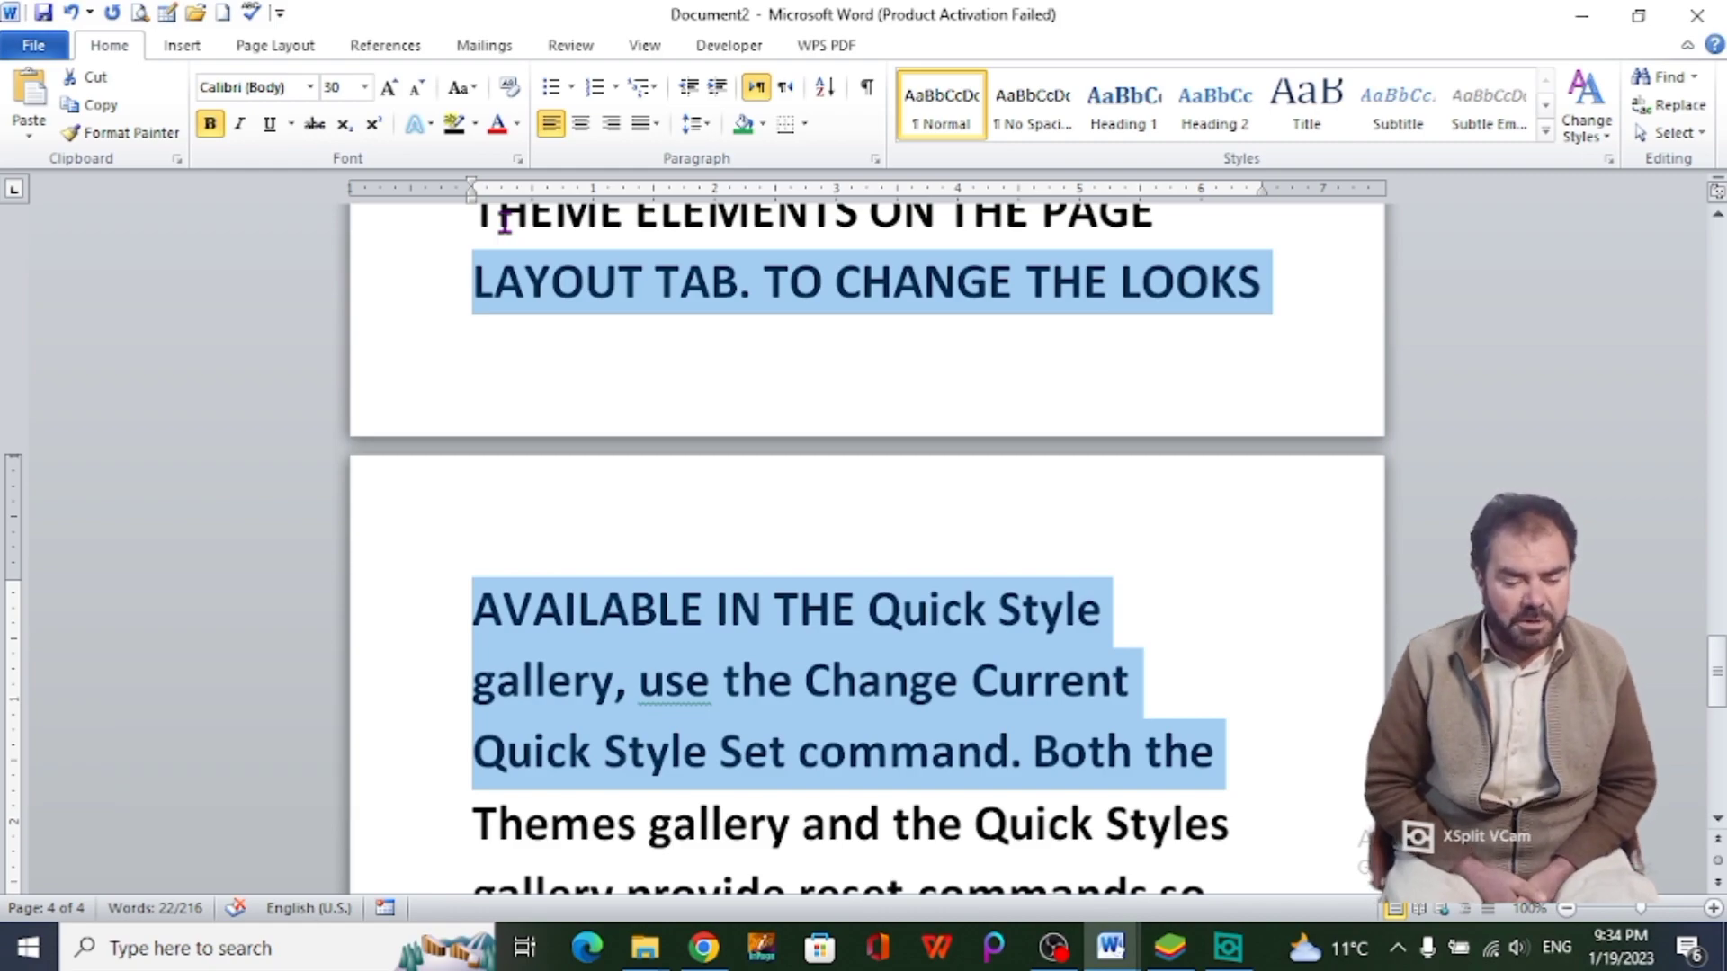
key("ctrl+shift+plus")
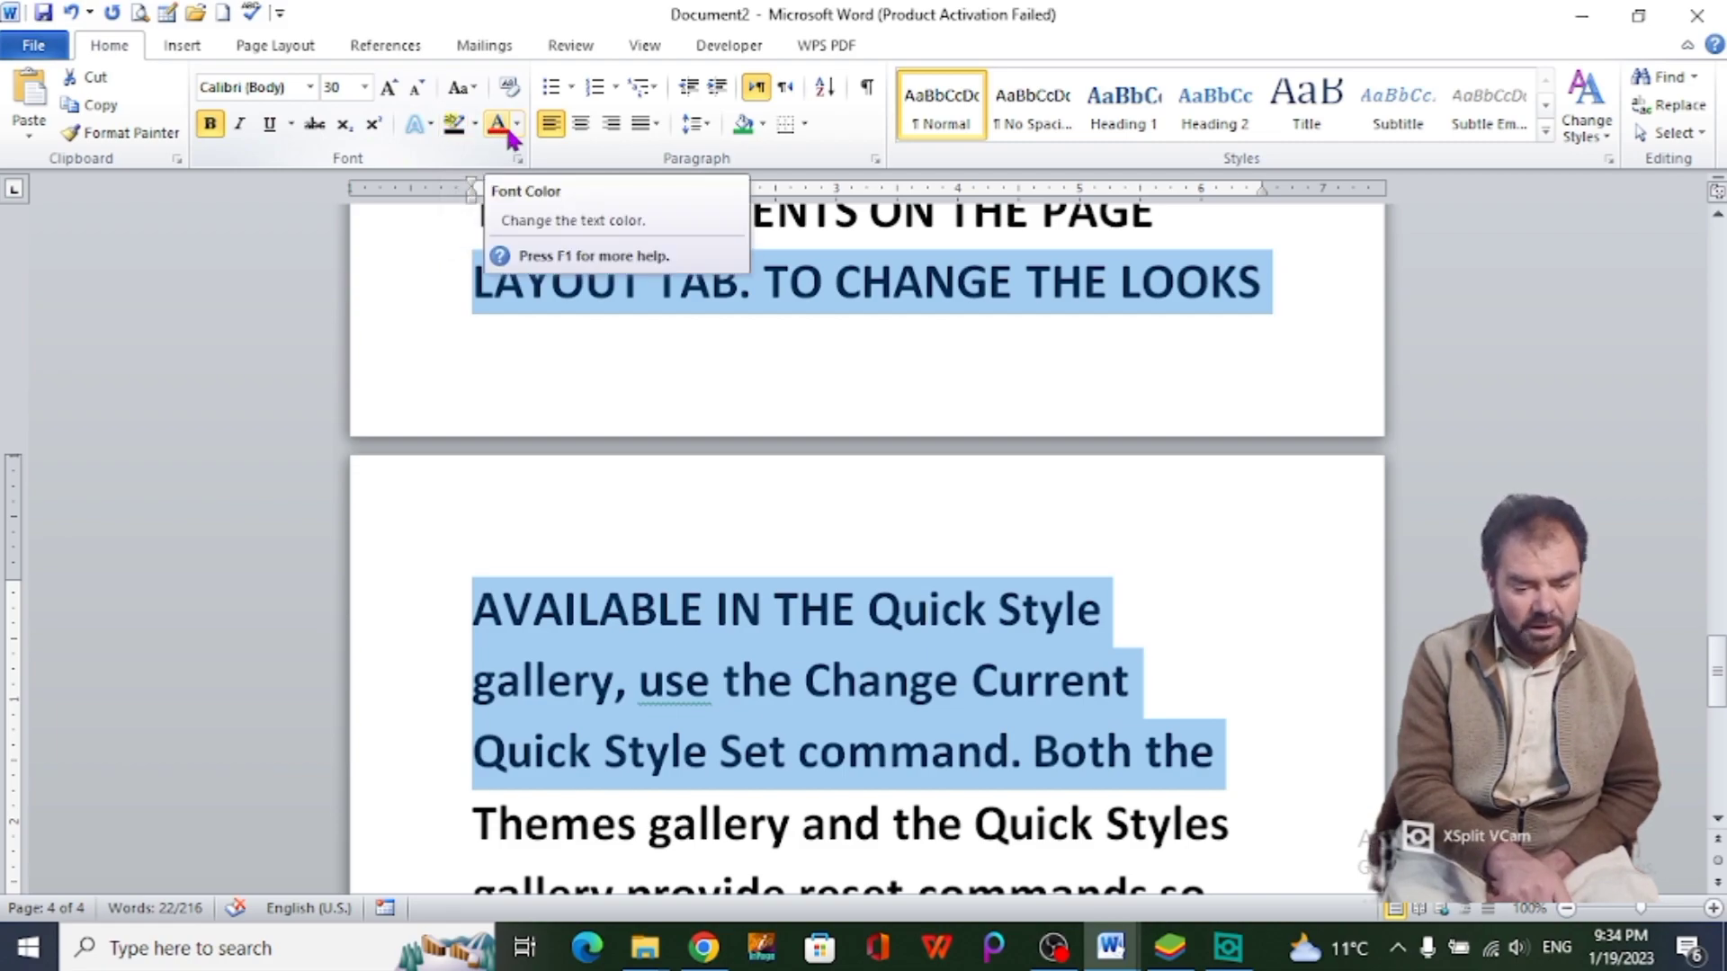
left_click(519, 160)
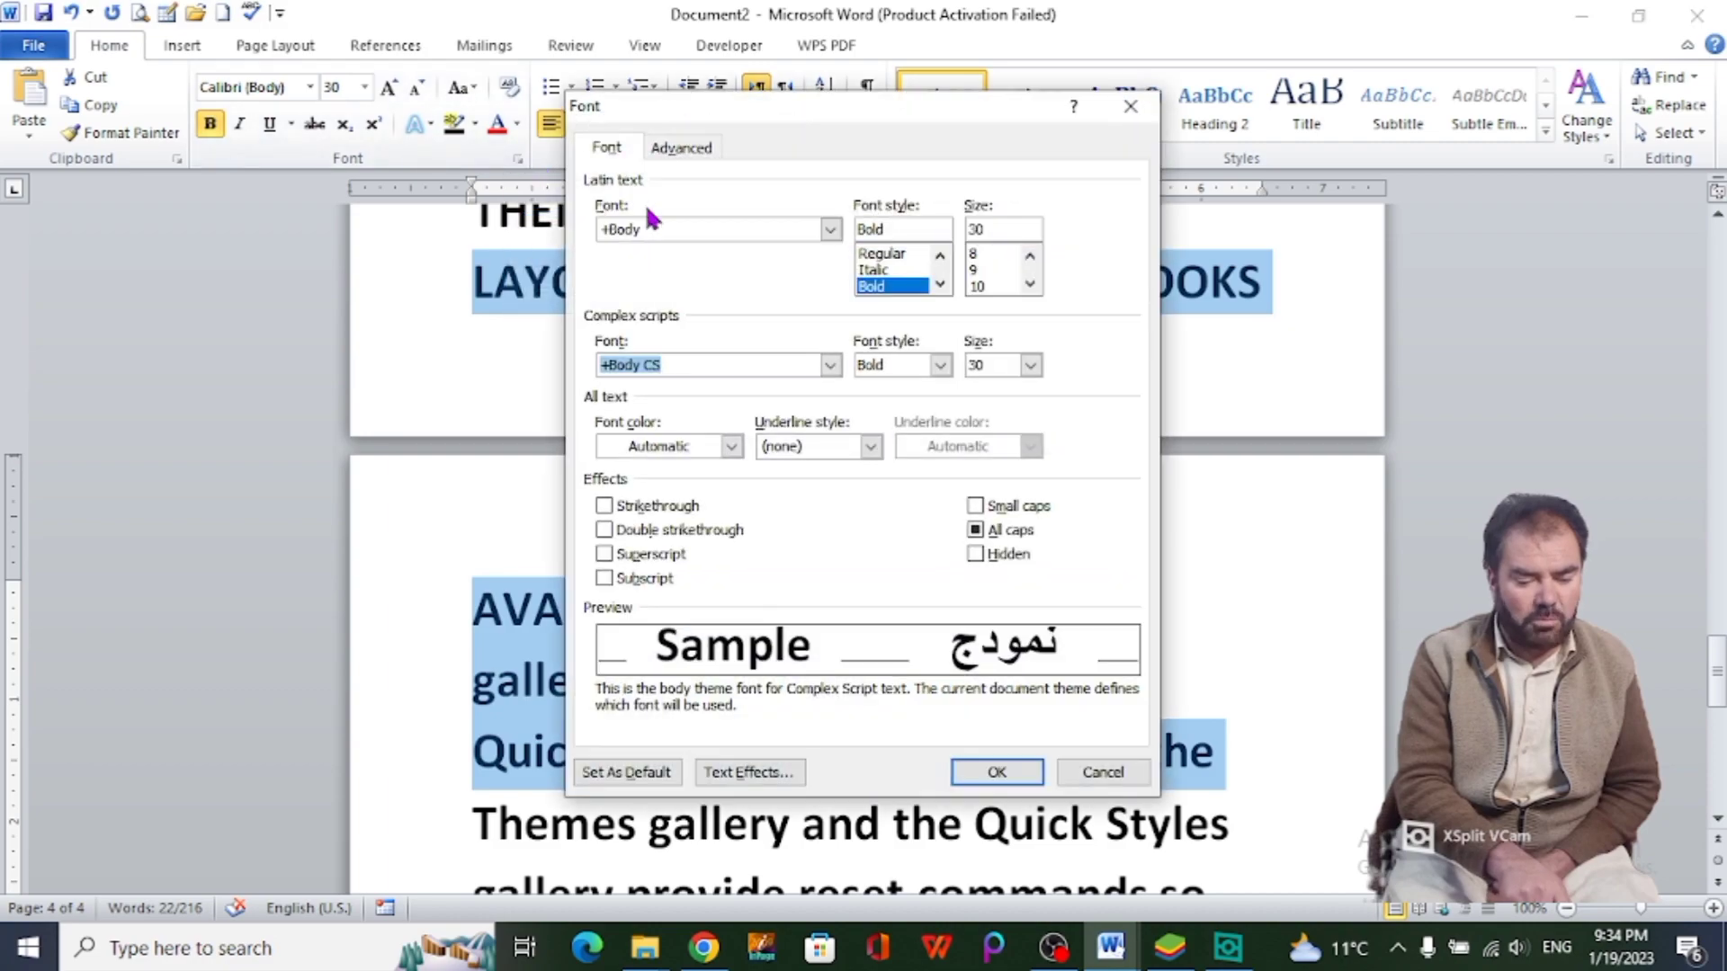
left_click(1131, 109)
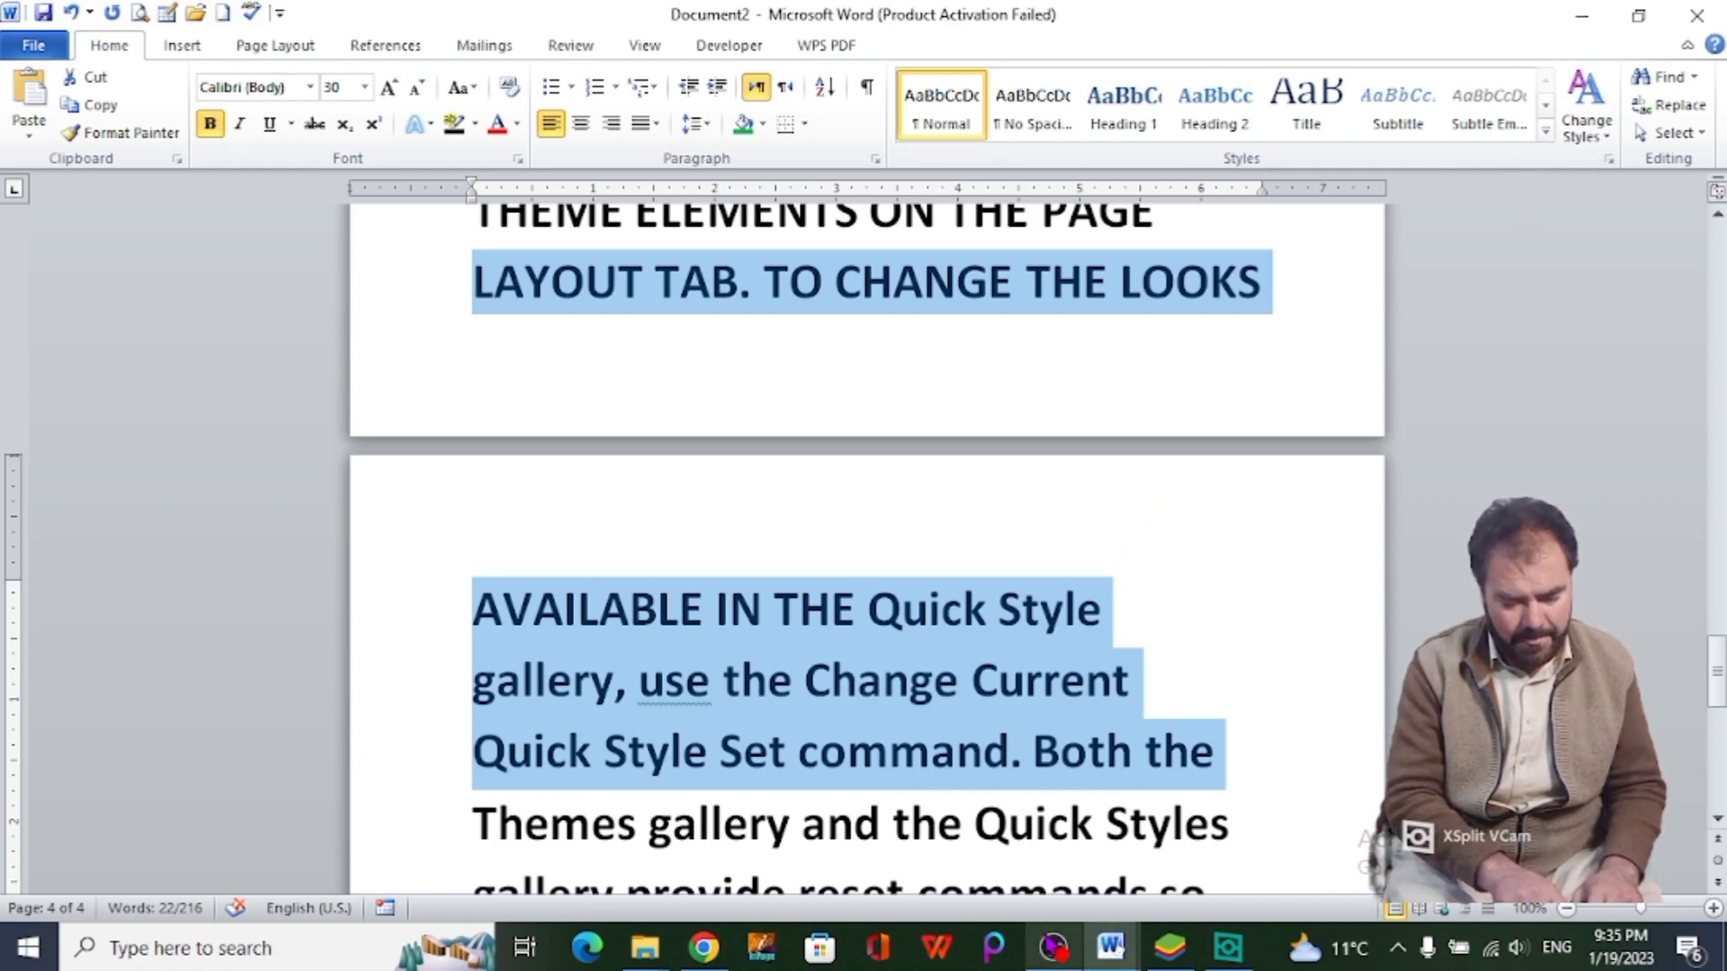
left_click(1054, 946)
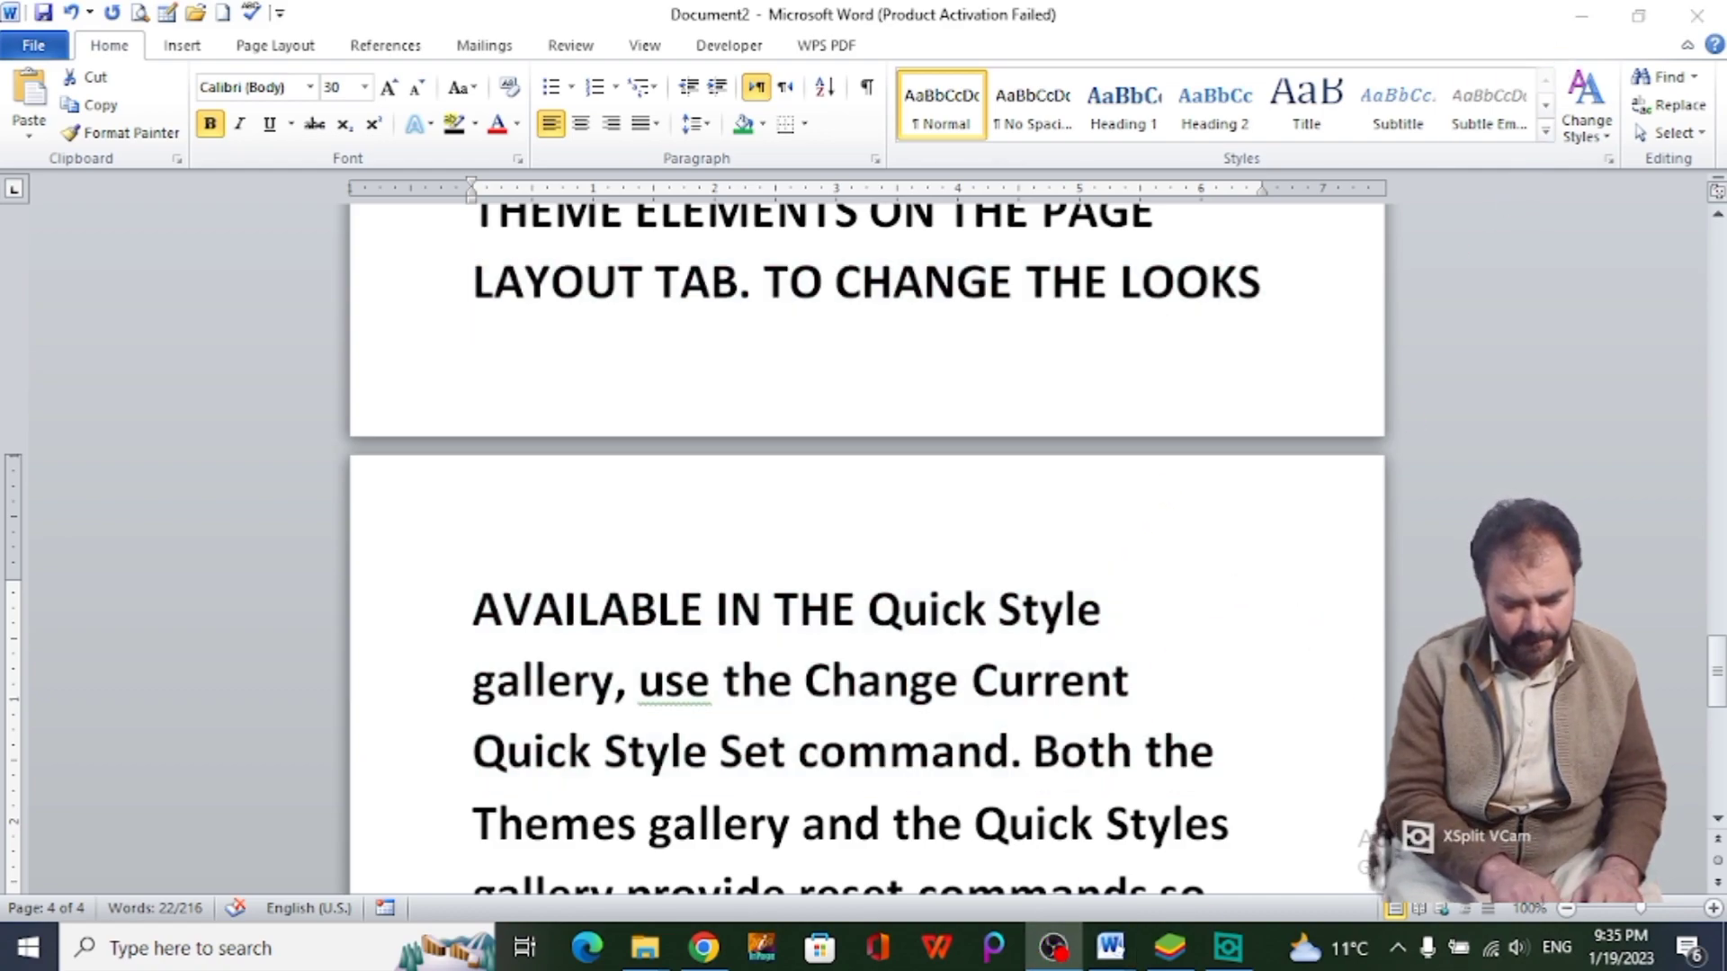